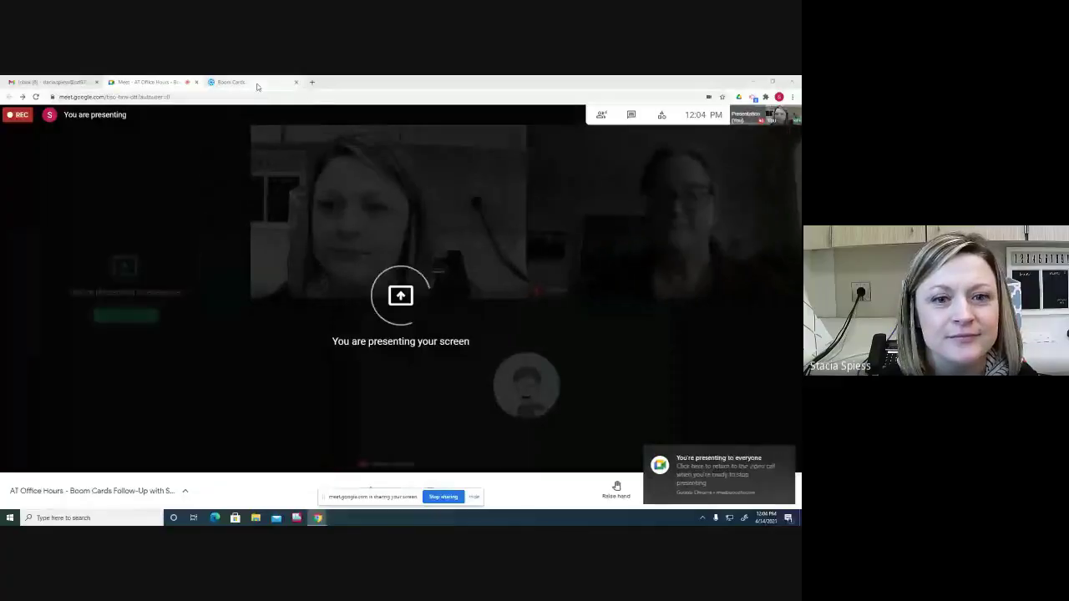
Step: Switch to the Boom Cards site and open the deck manager from the creator's studio
left_click(244, 84)
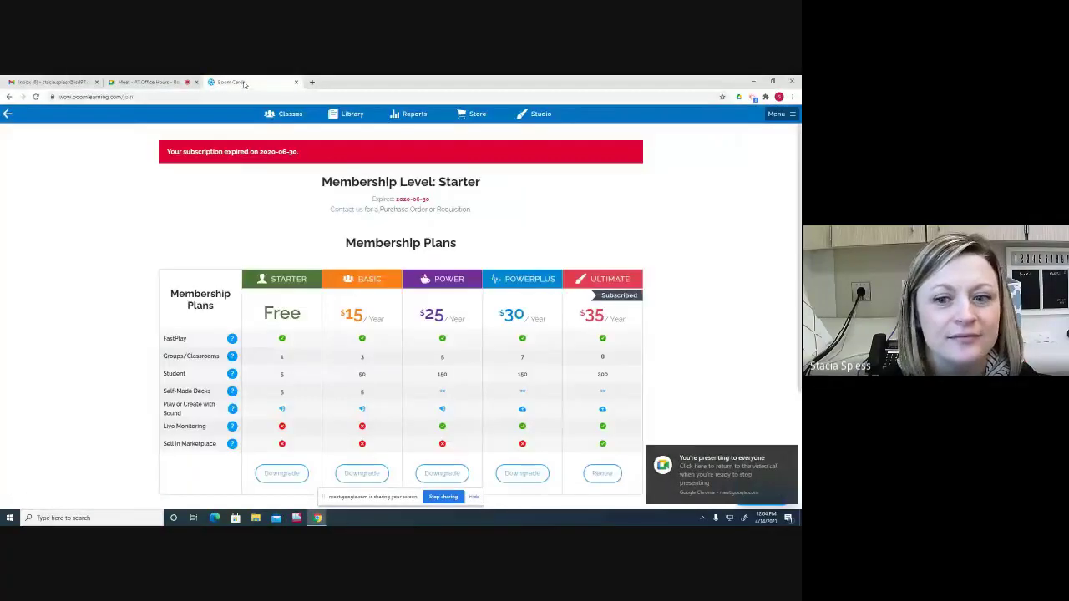
left_click(785, 453)
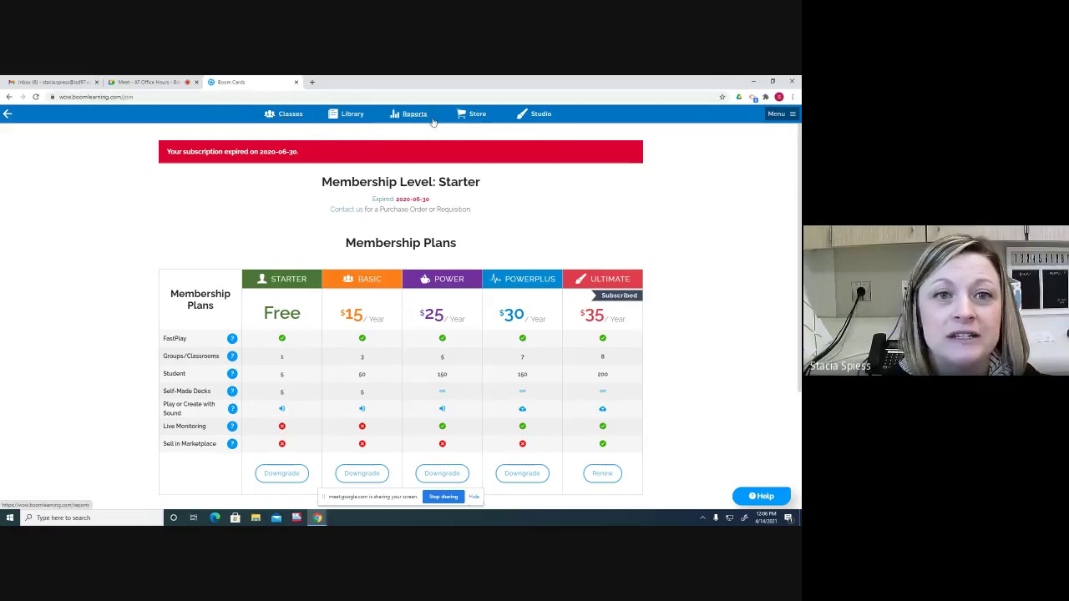
left_click(541, 114)
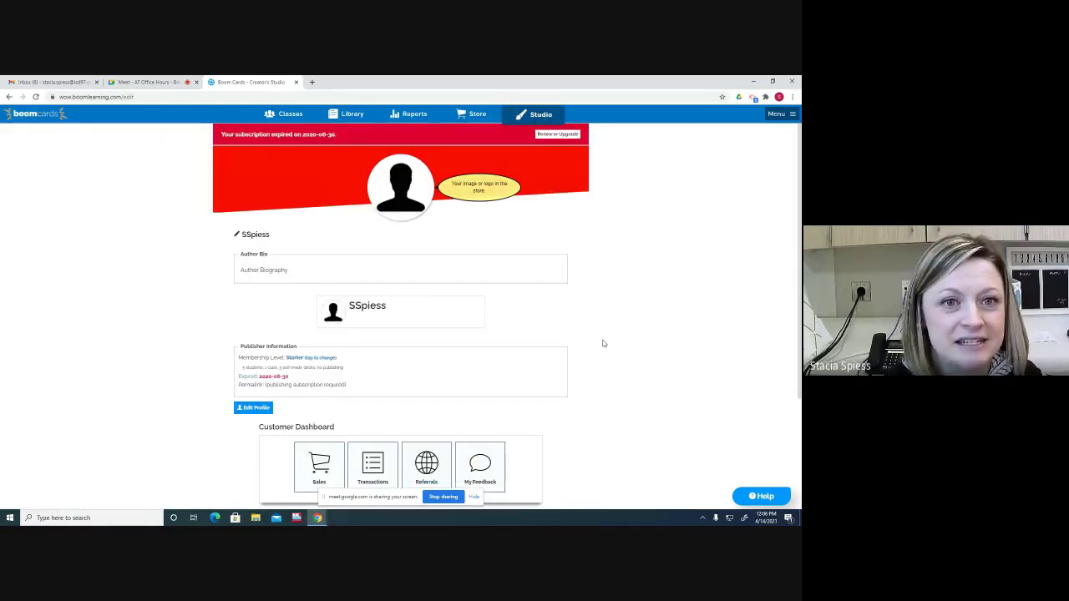
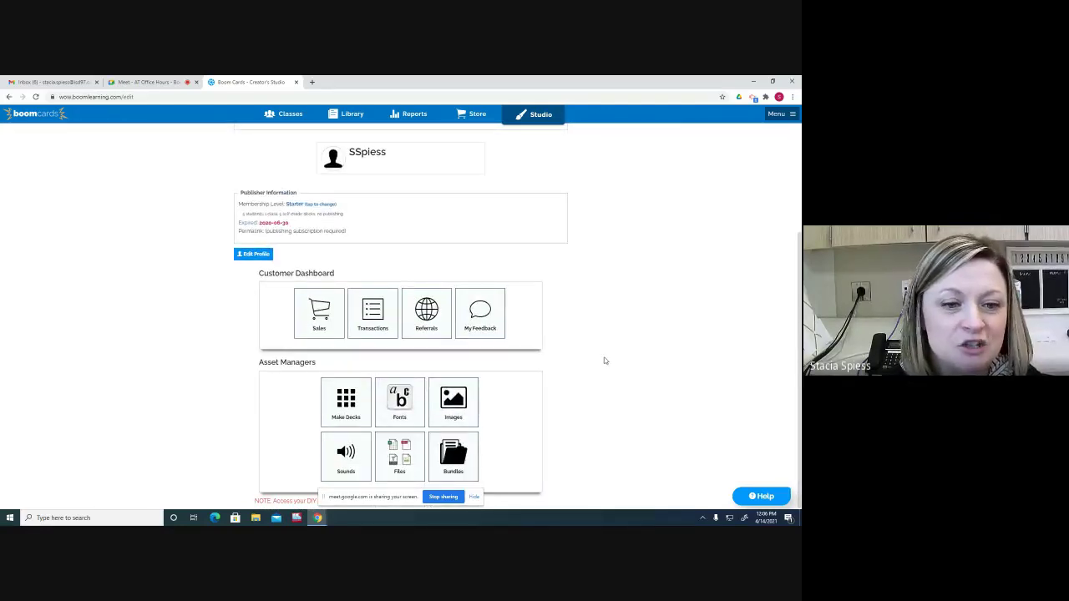
left_click(347, 404)
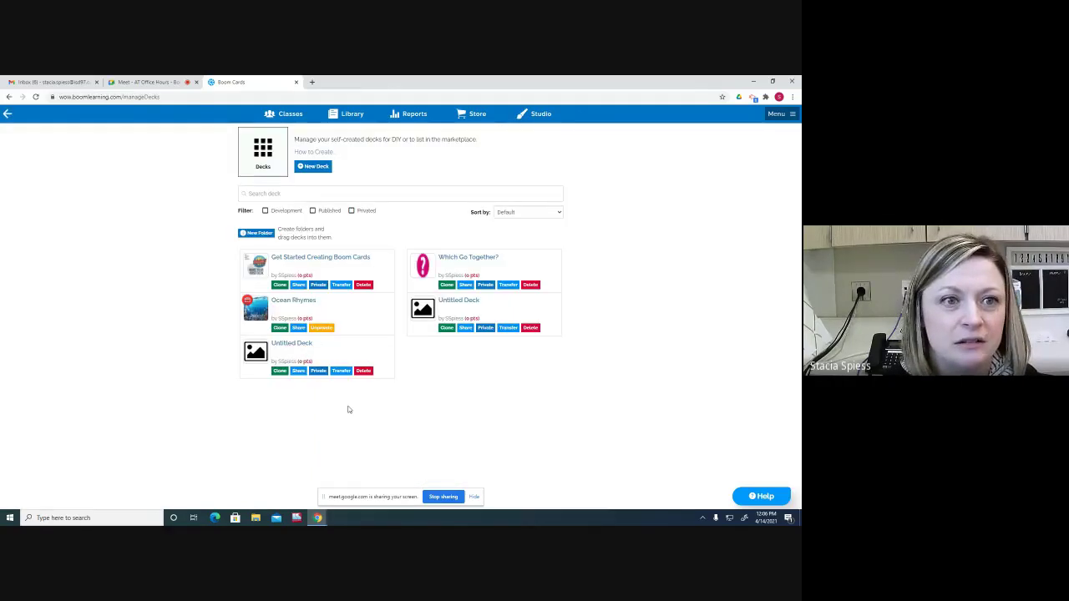
Step: Try to create a new deck
left_click(312, 167)
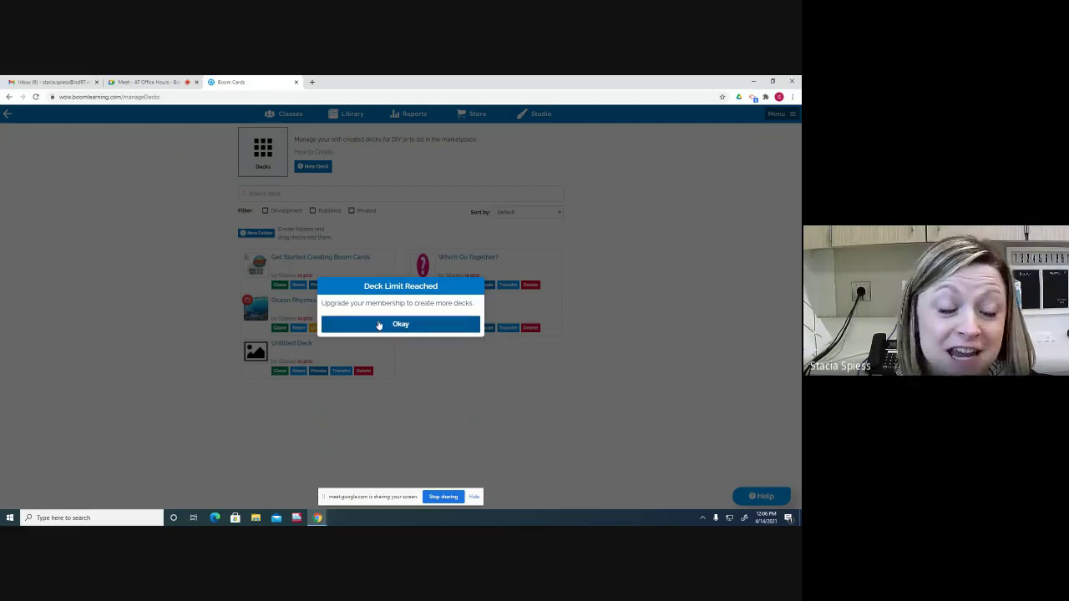
left_click(378, 324)
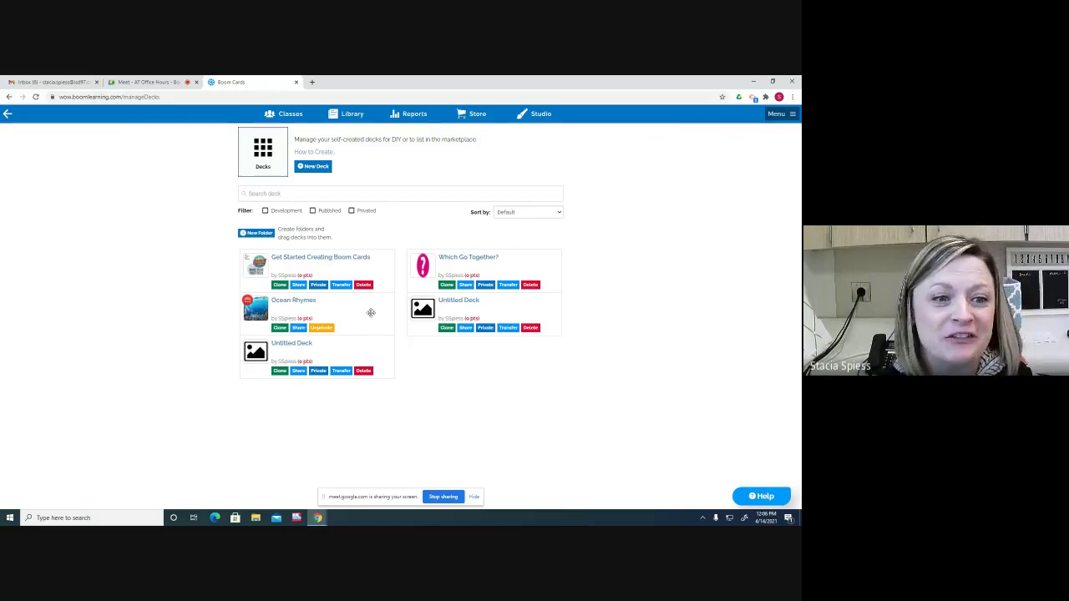
Step: Open the untitled deck below Ocean Rhymes for editing and select its template card
left_click(289, 346)
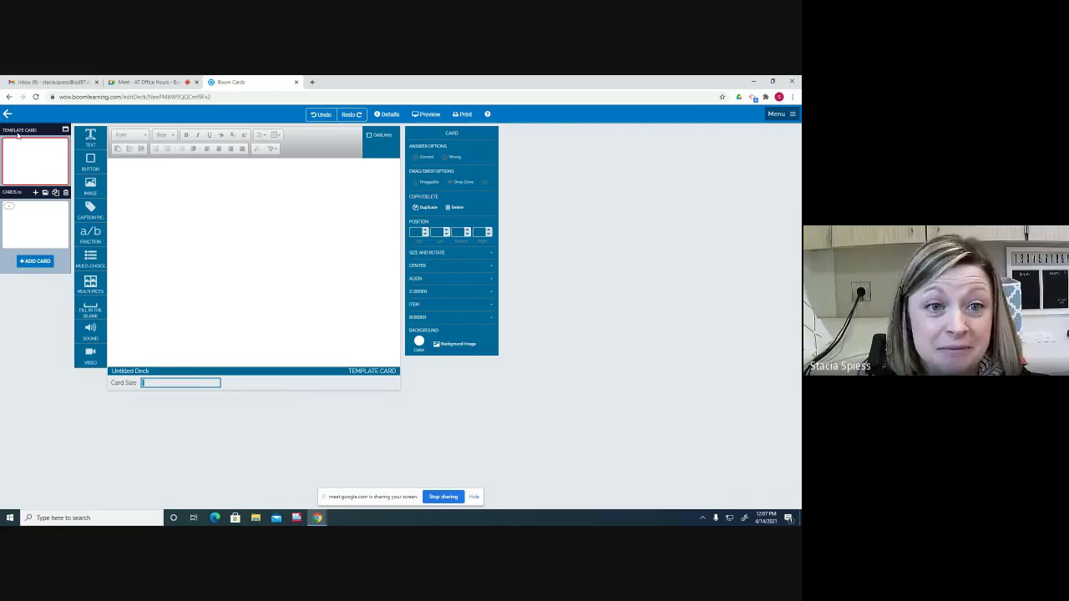
left_click(42, 227)
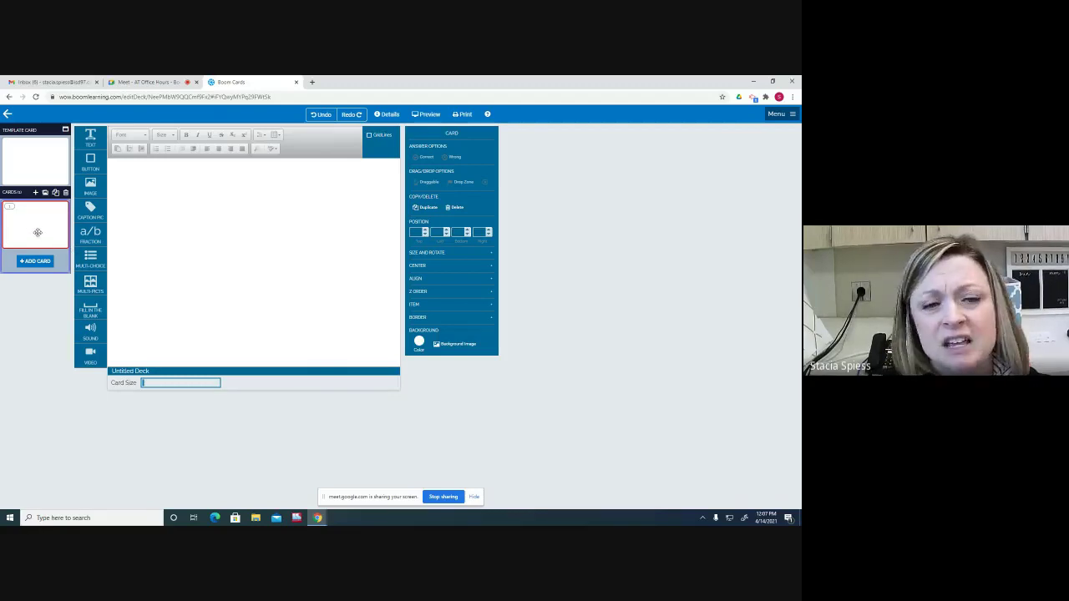
left_click(24, 163)
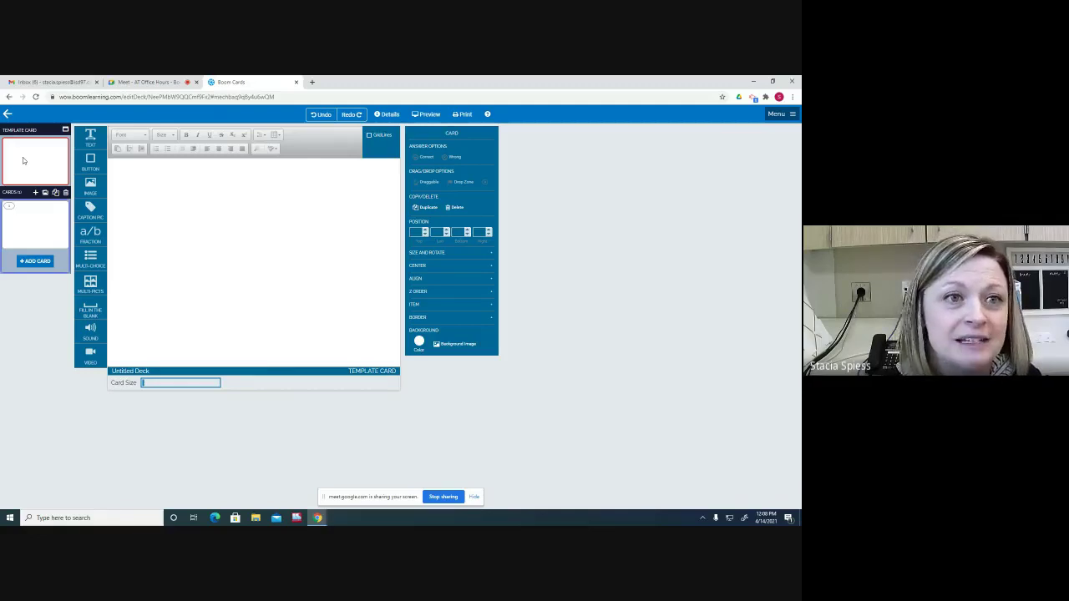
Step: Search Google Images for "spring background" in a new browser tab
left_click(312, 82)
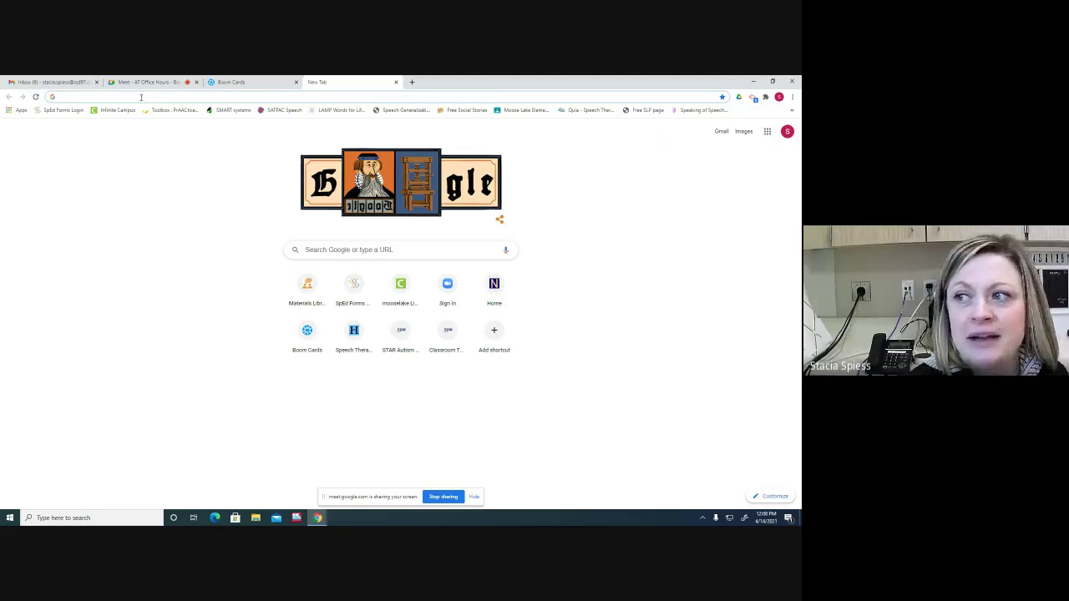
type("spring ")
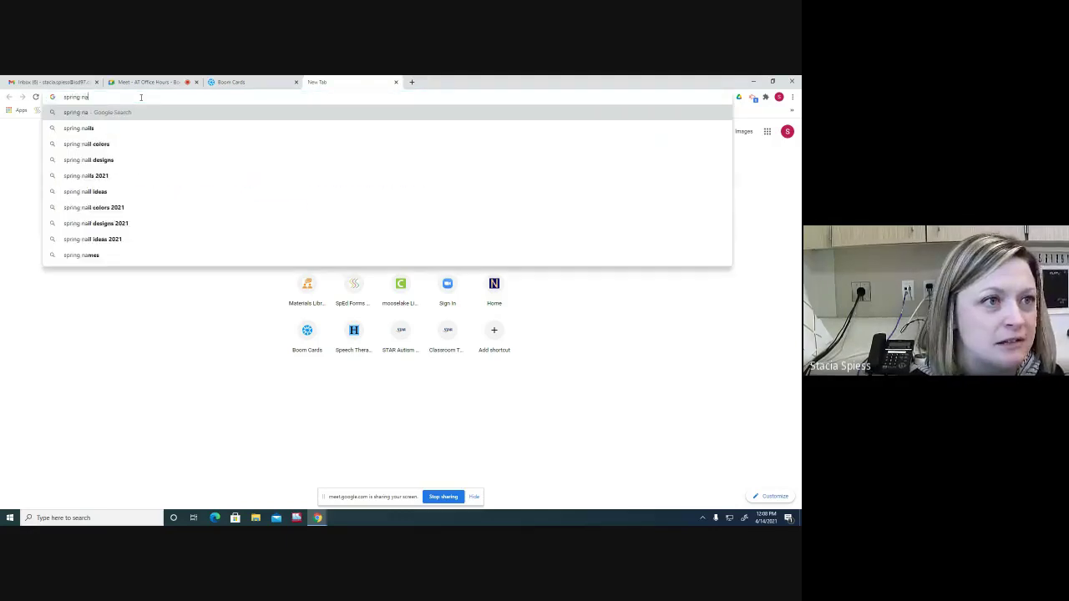
type("back")
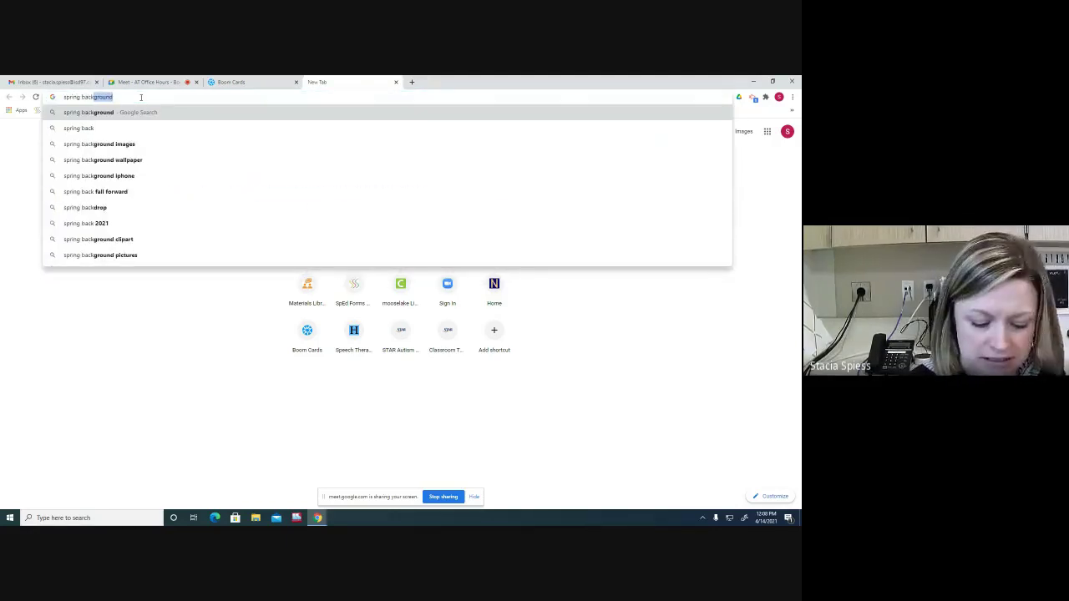
key("Return")
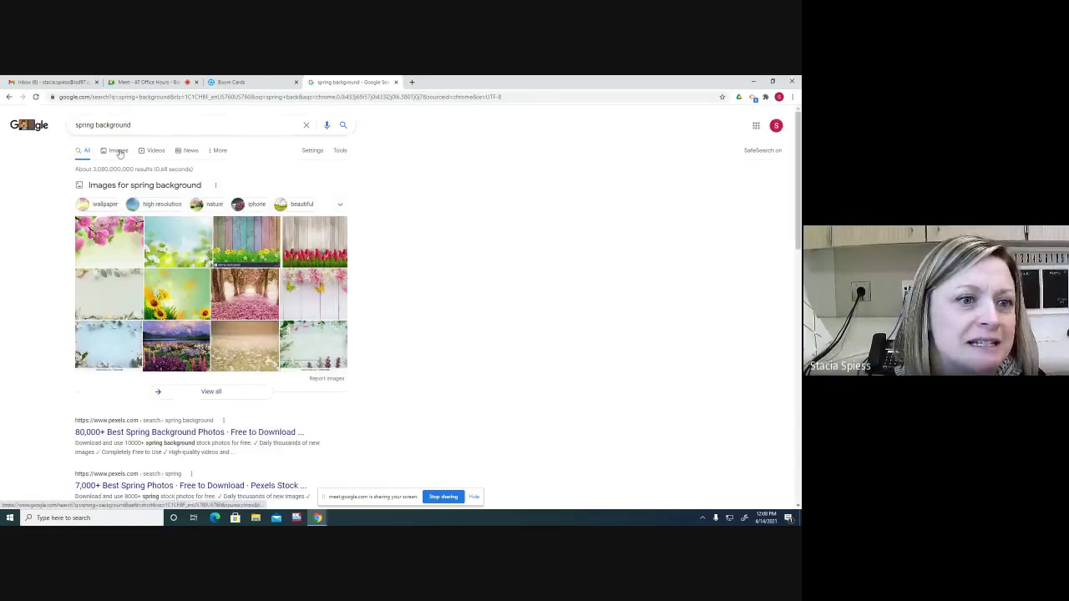
left_click(118, 151)
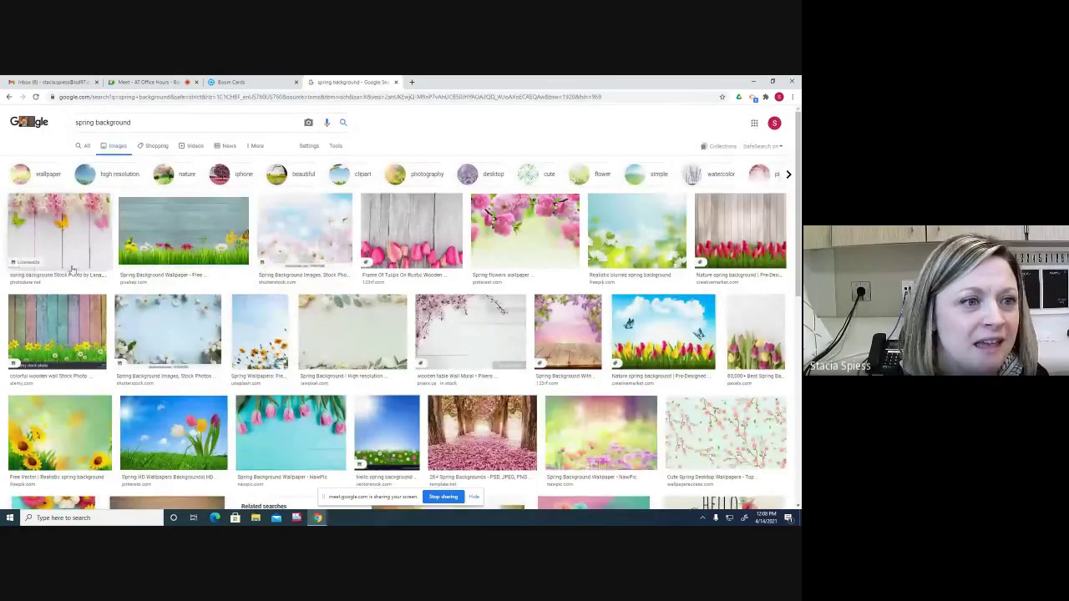
Step: Save the picture of flowers and grass against a blue-grey wooden wall to the Desktop as "Spring background"
right_click(195, 222)
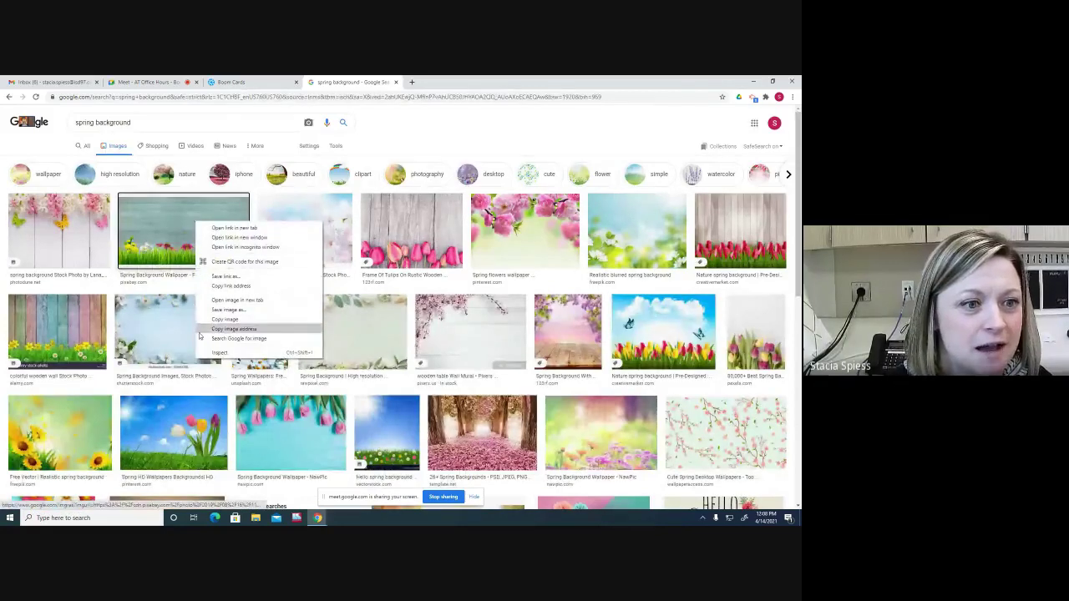
left_click(232, 310)
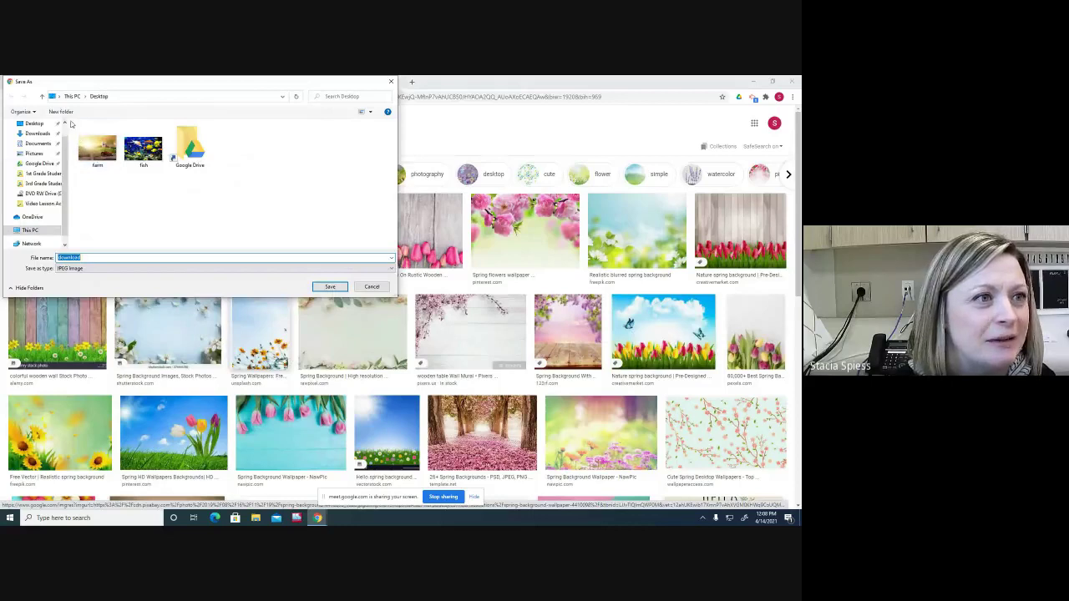
left_click(33, 123)
left_click(88, 257)
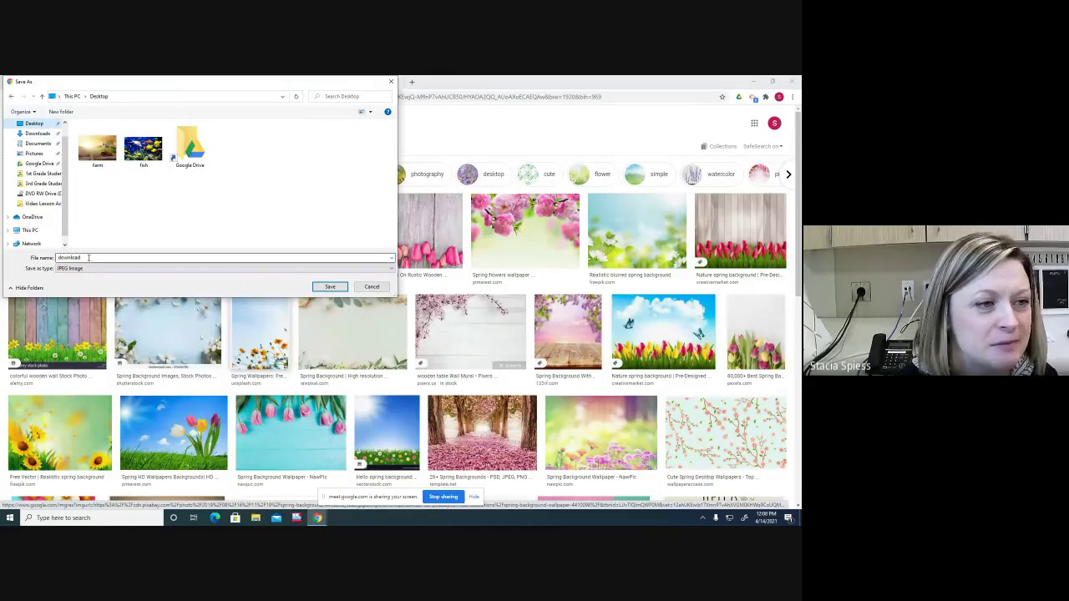
left_click_drag(88, 257, 40, 256)
type("Sp")
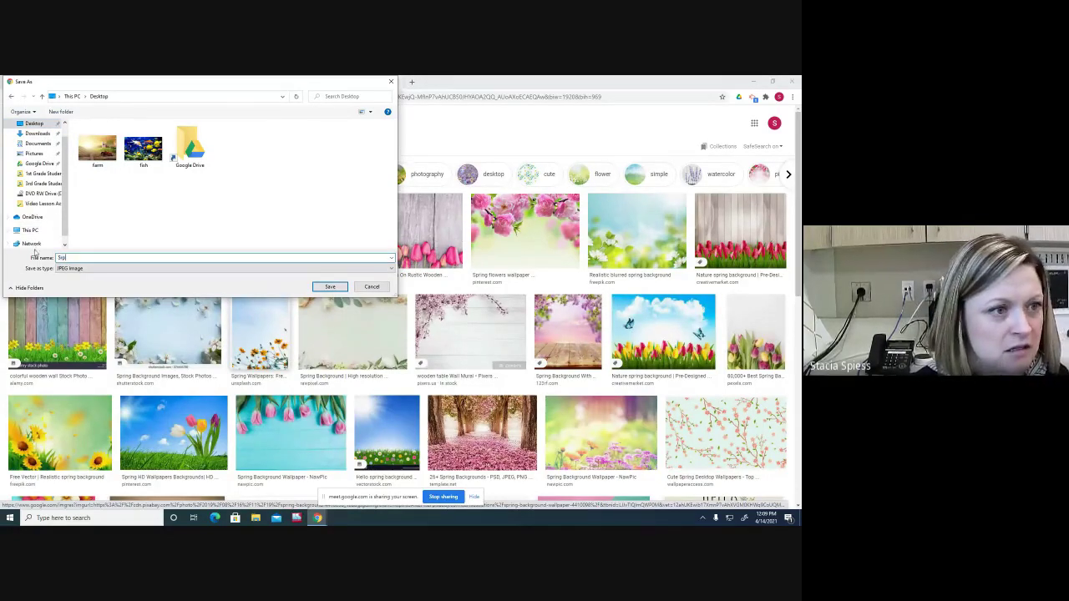
key("BackSpace")
type("pri")
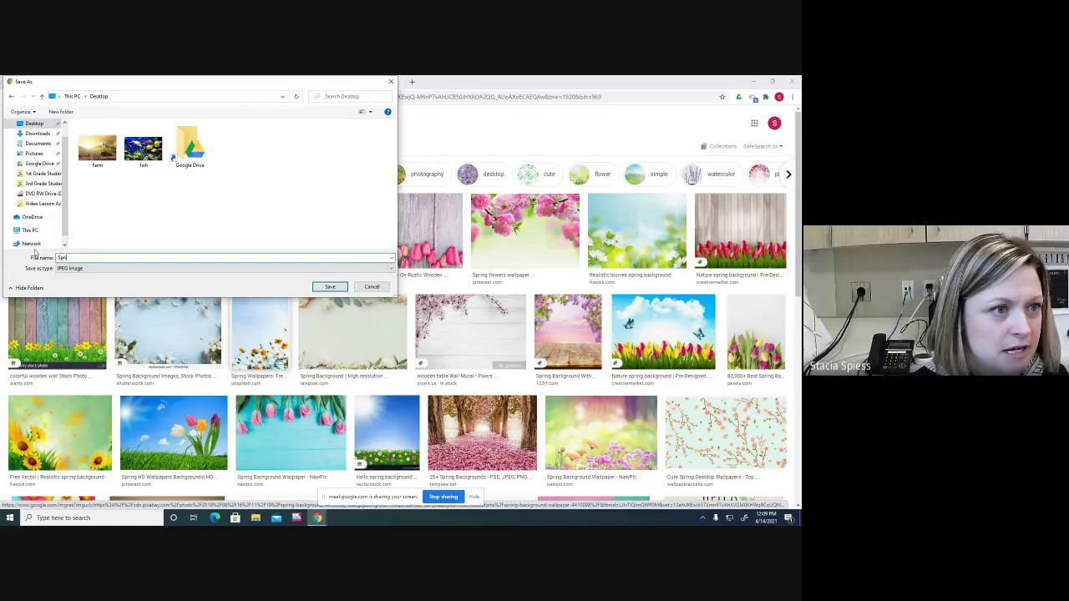
type("ng backgr")
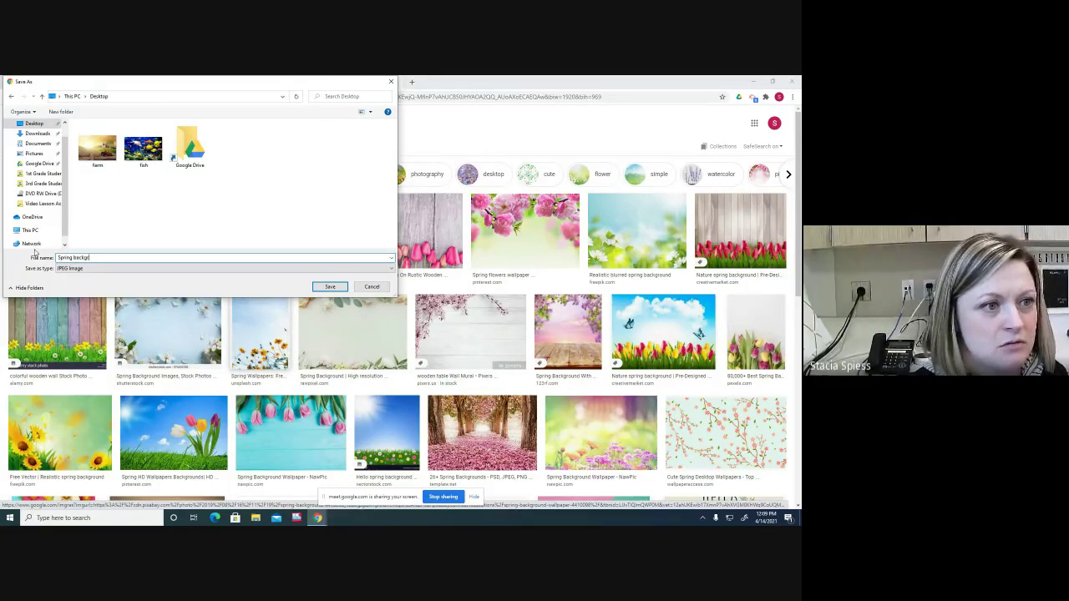
type("ound")
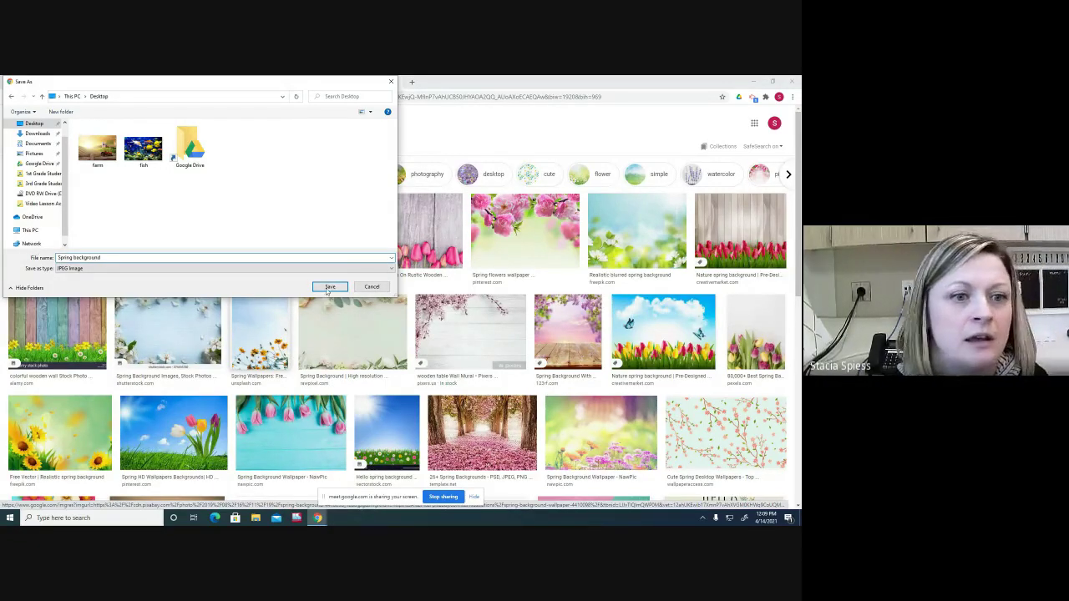
left_click(330, 288)
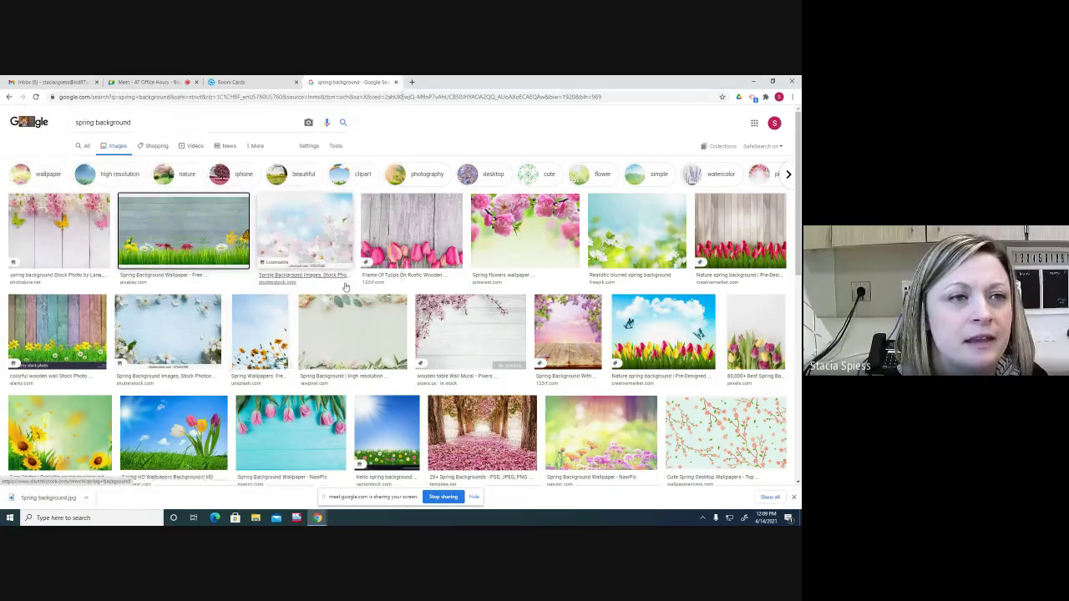
Step: Return to the Boom Cards deck, upload "Spring background" from the Desktop and set it as the template card's background image
left_click(233, 81)
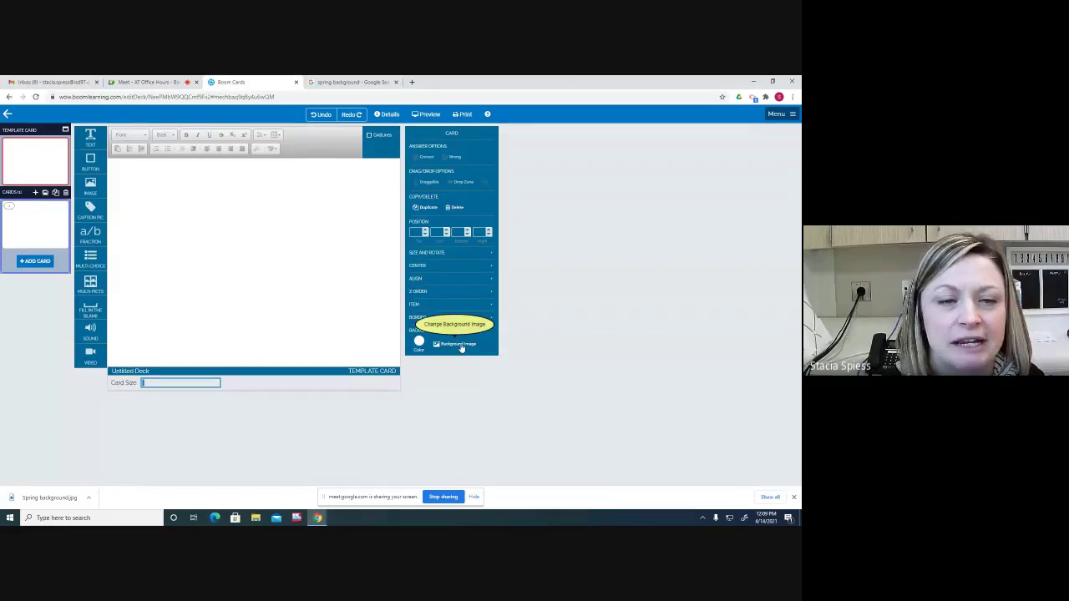
left_click(459, 345)
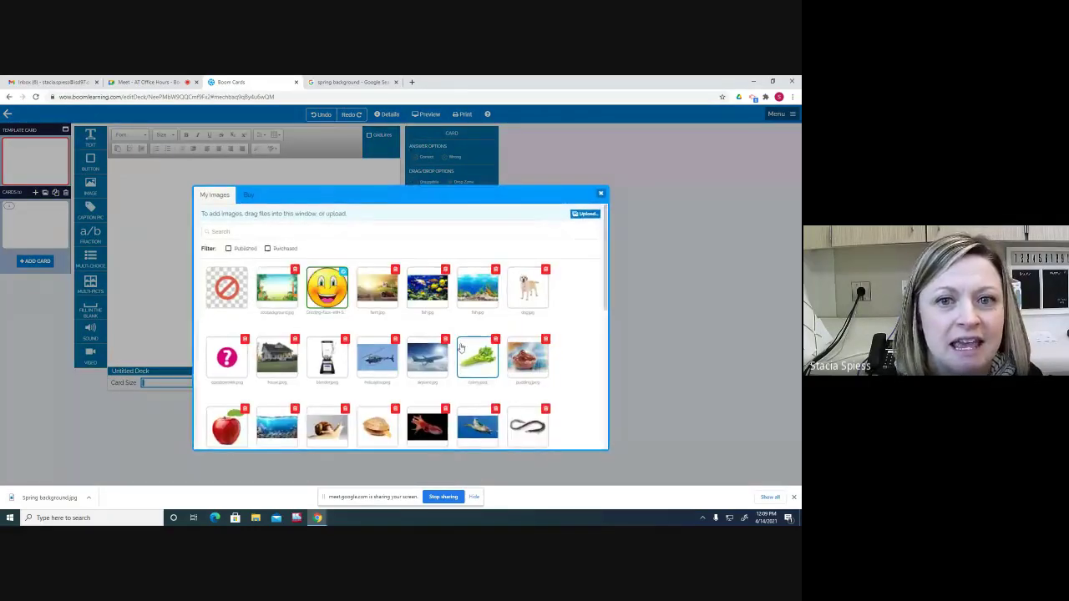
left_click(584, 214)
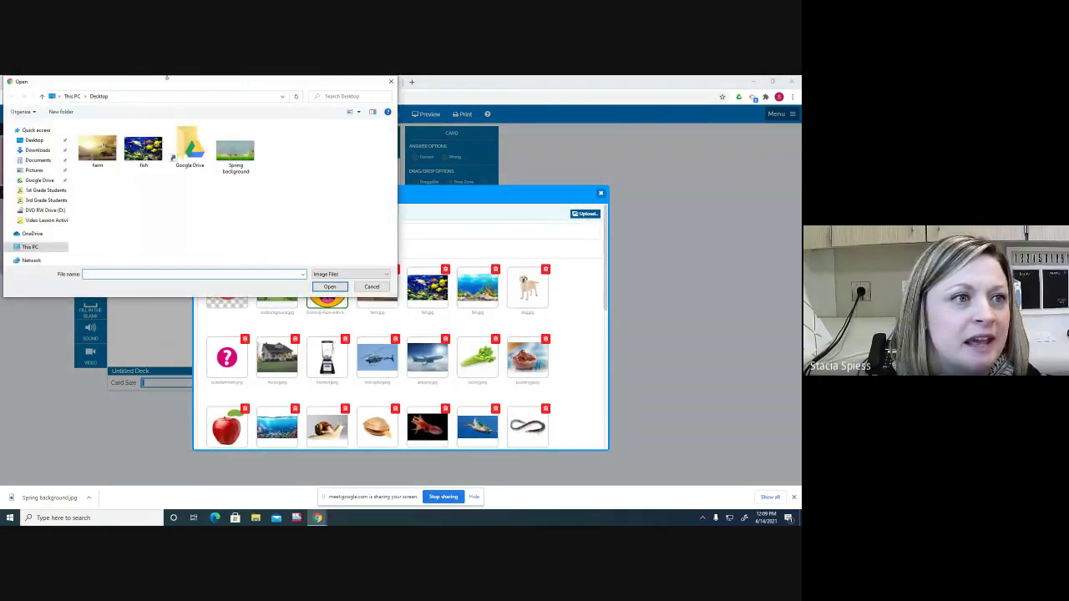
left_click(236, 150)
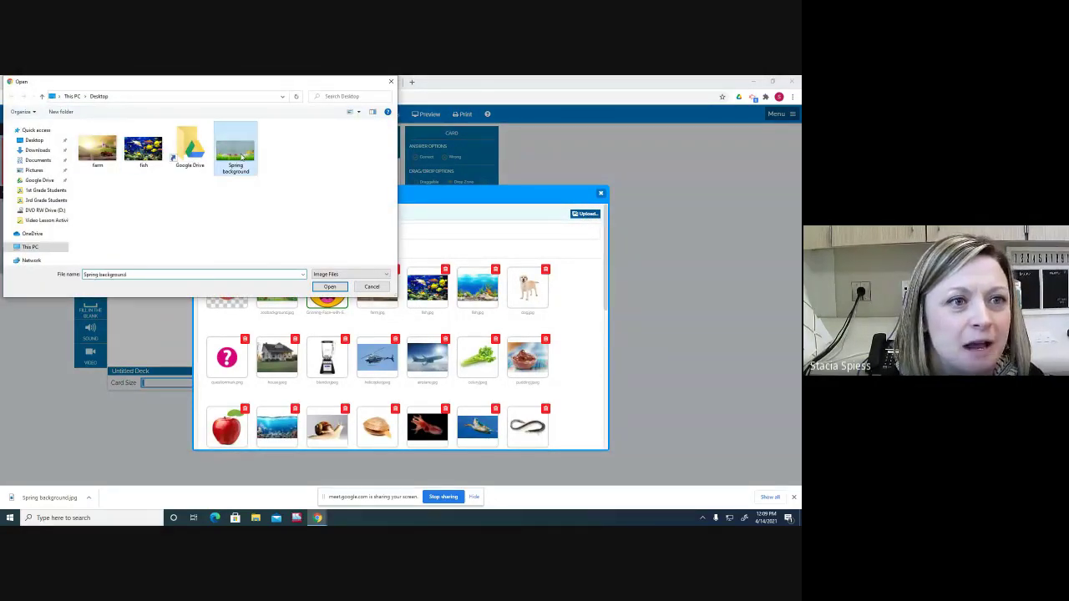
left_click(332, 288)
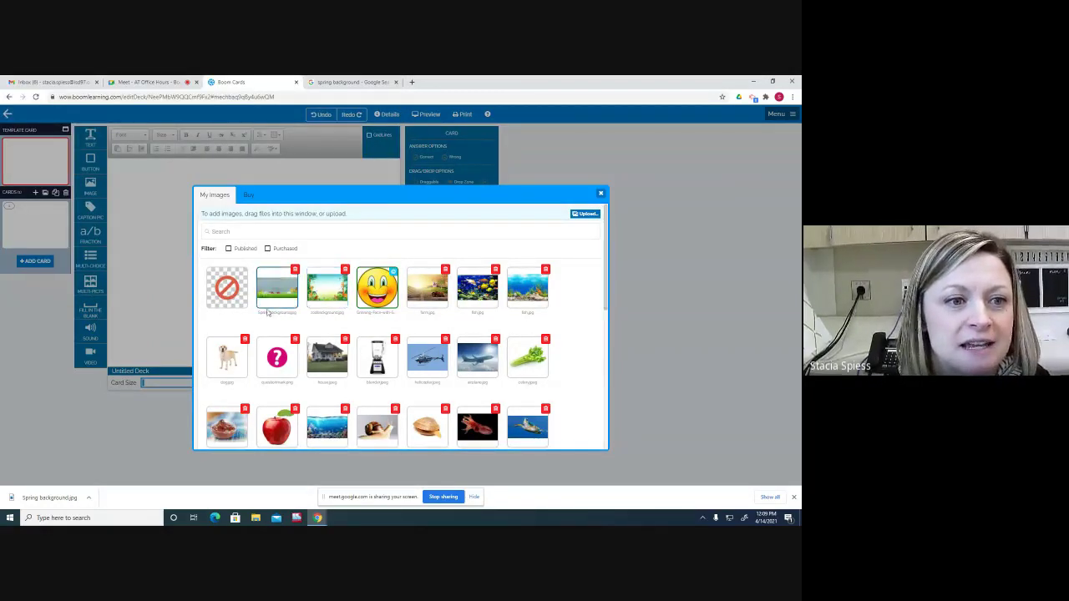
left_click(282, 293)
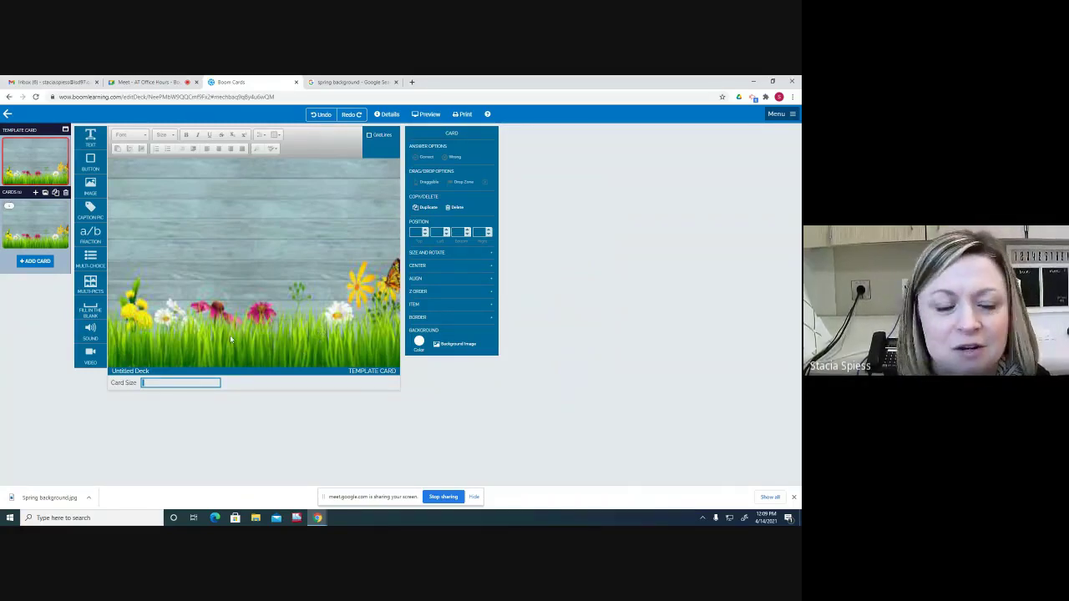
Step: Add three new cards to the deck
left_click(36, 260)
left_click(35, 310)
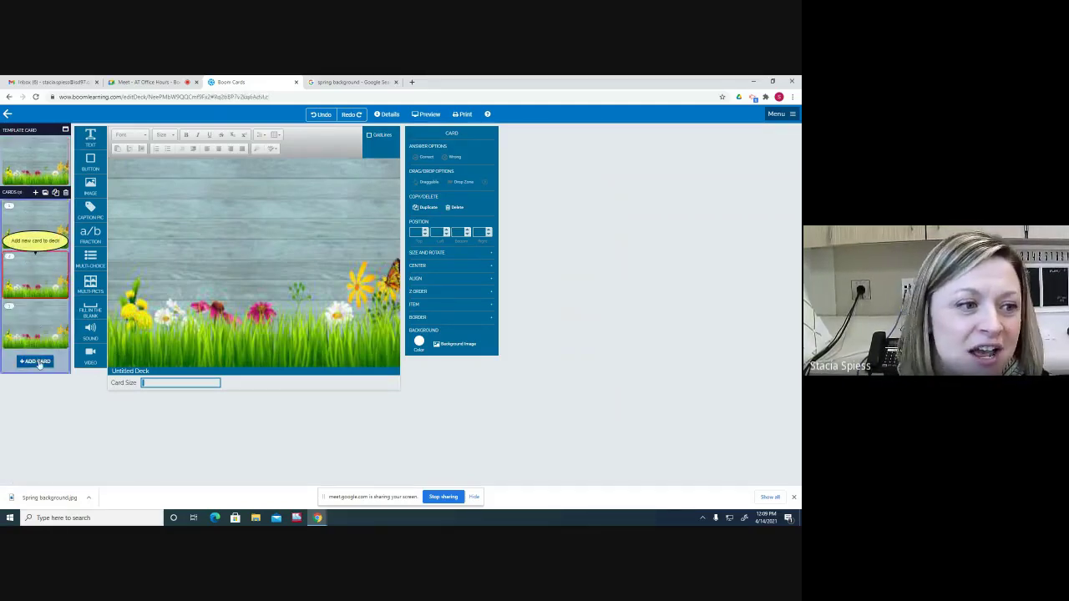
left_click(35, 361)
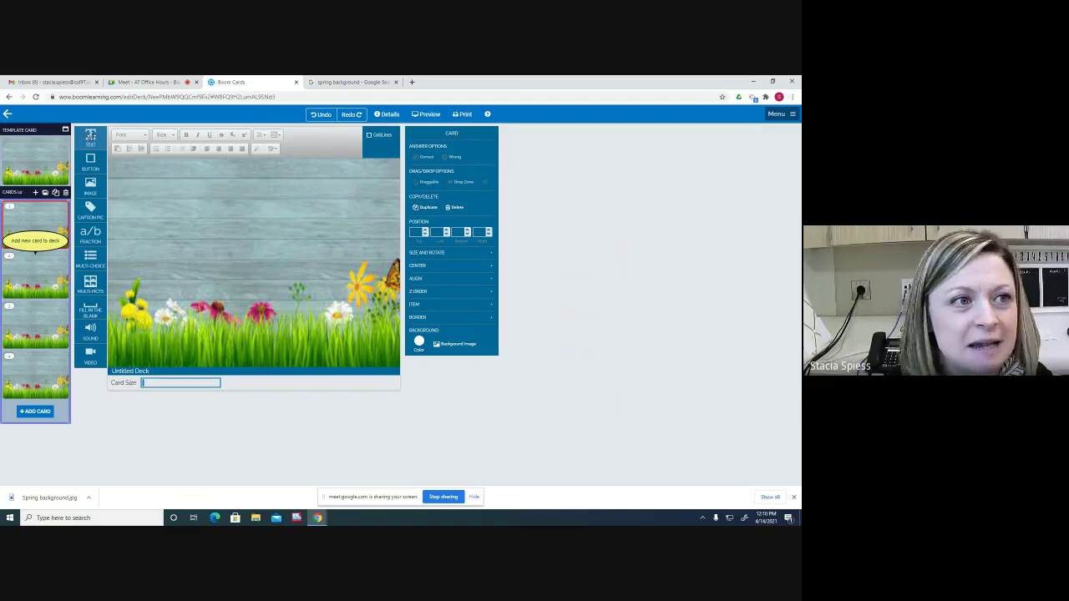
Step: Place a text box in the upper part of the first card and enlarge it
left_click_drag(90, 136, 260, 201)
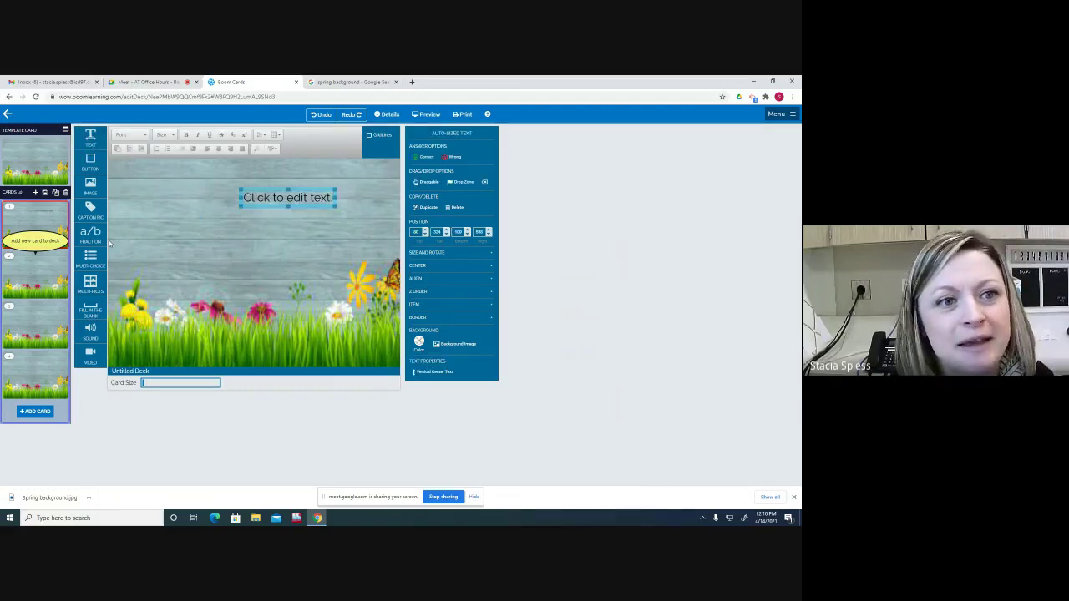
left_click_drag(331, 199, 358, 217)
Step: Replace the text box's placeholder text with "Butterflies" and move the box up and to the left on the first card
left_click(343, 197)
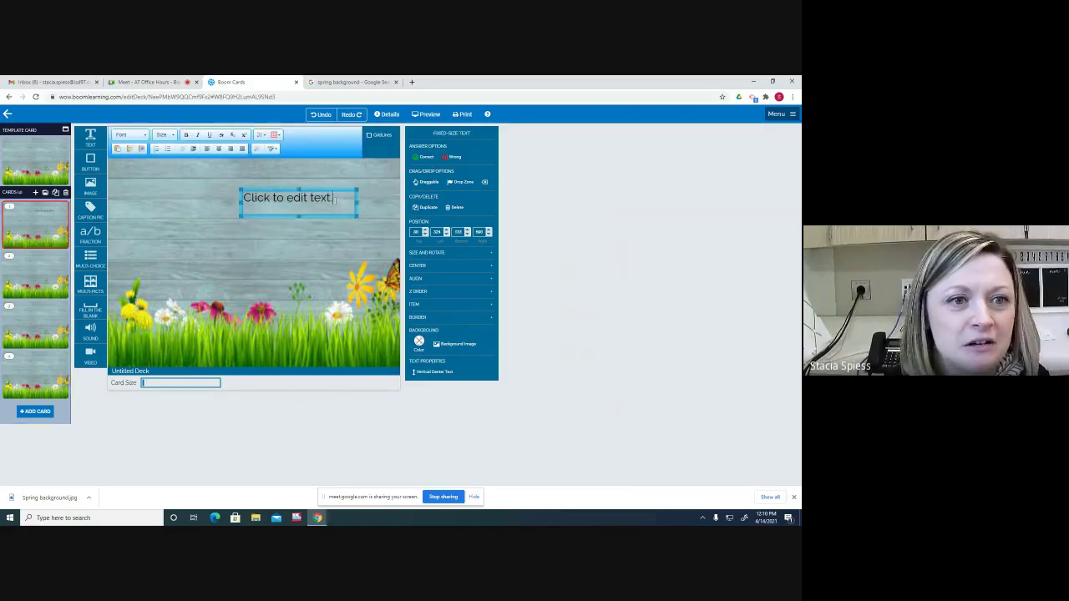
key("BackSpace")
key("BackSpace")
key("BackSpace")
key("BackSpace")
key("BackSpace")
key("BackSpace")
key("BackSpace")
key("BackSpace")
key("BackSpace")
key("BackSpace")
key("BackSpace")
key("BackSpace")
key("BackSpace")
key("BackSpace")
key("BackSpace")
key("BackSpace")
key("BackSpace")
key("BackSpace")
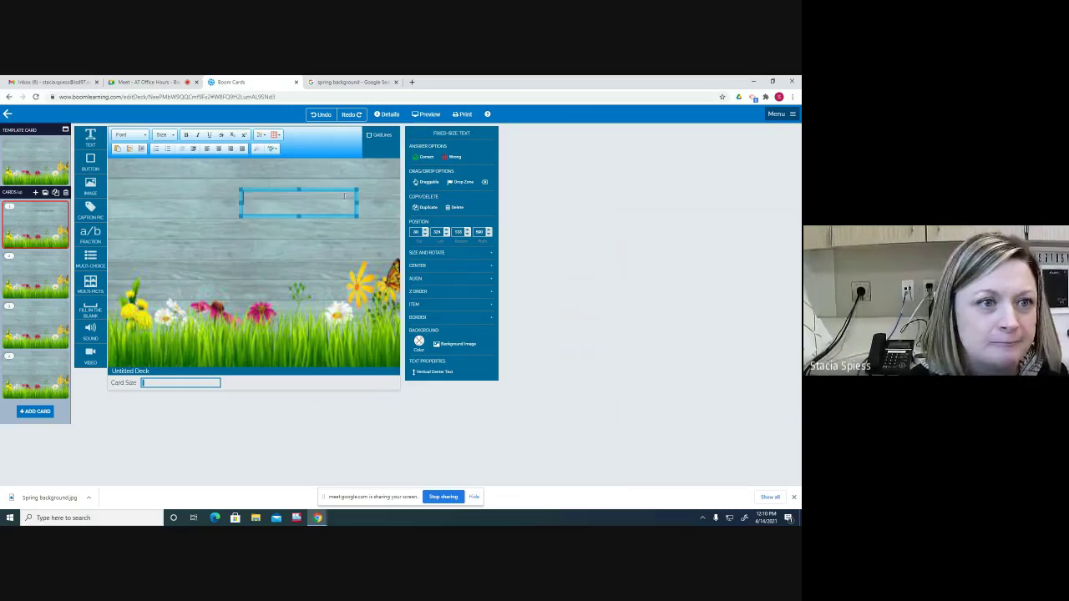
type("Bu")
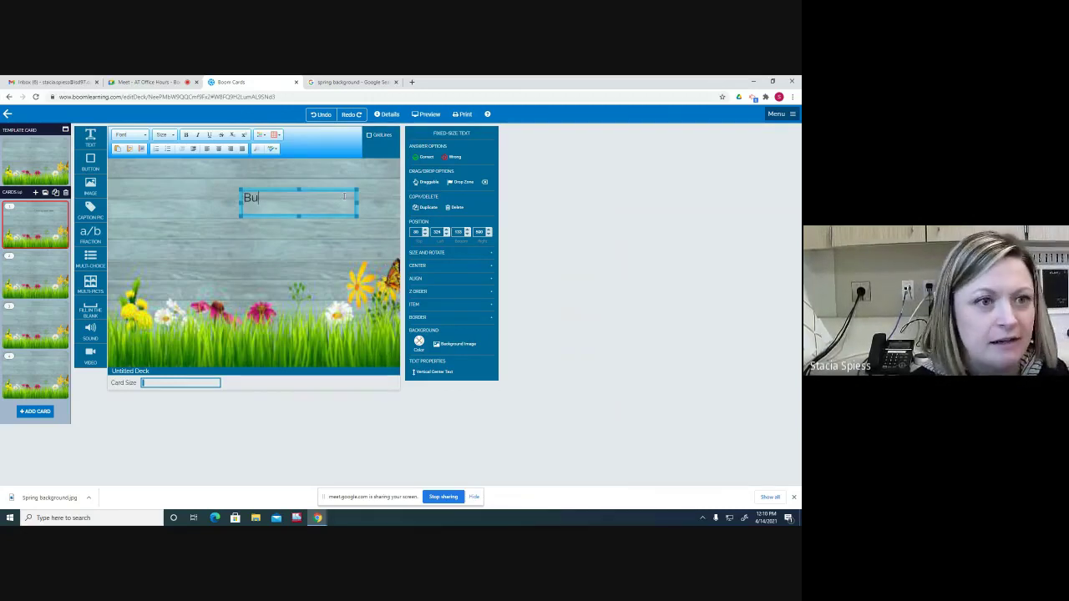
type("tterflies")
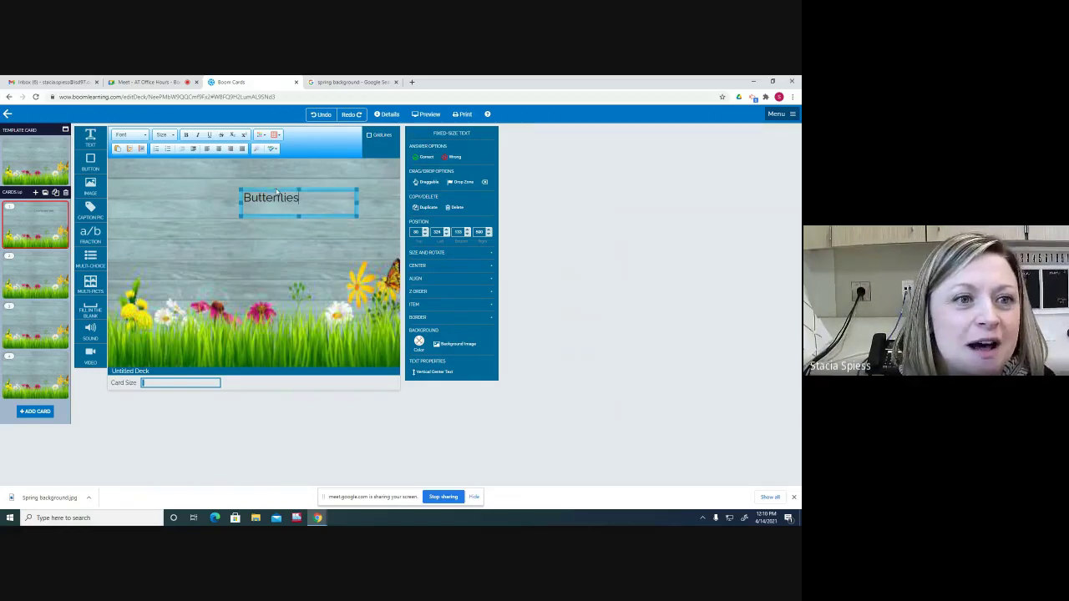
left_click_drag(275, 189, 253, 177)
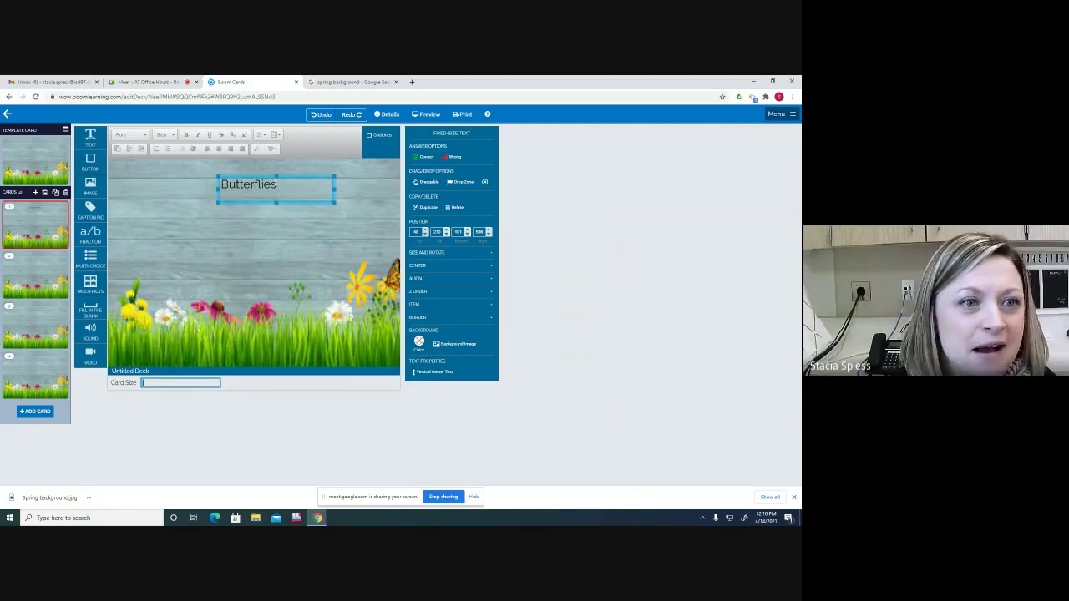
Step: Delete the "Butterflies" text box and place a button in the left half of the first card, above the flowers
left_click(280, 186)
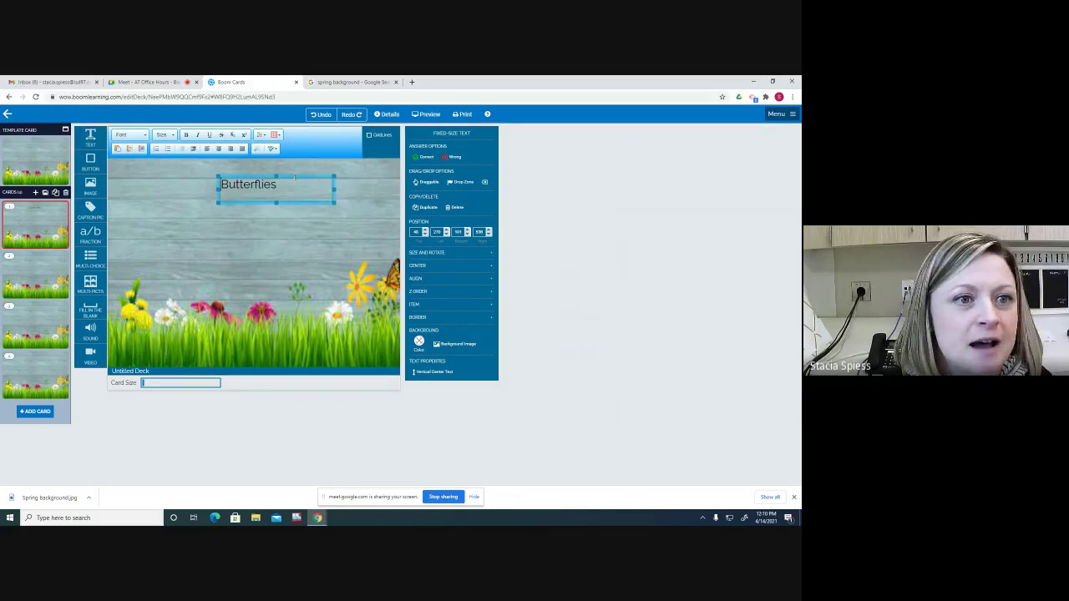
key("Delete")
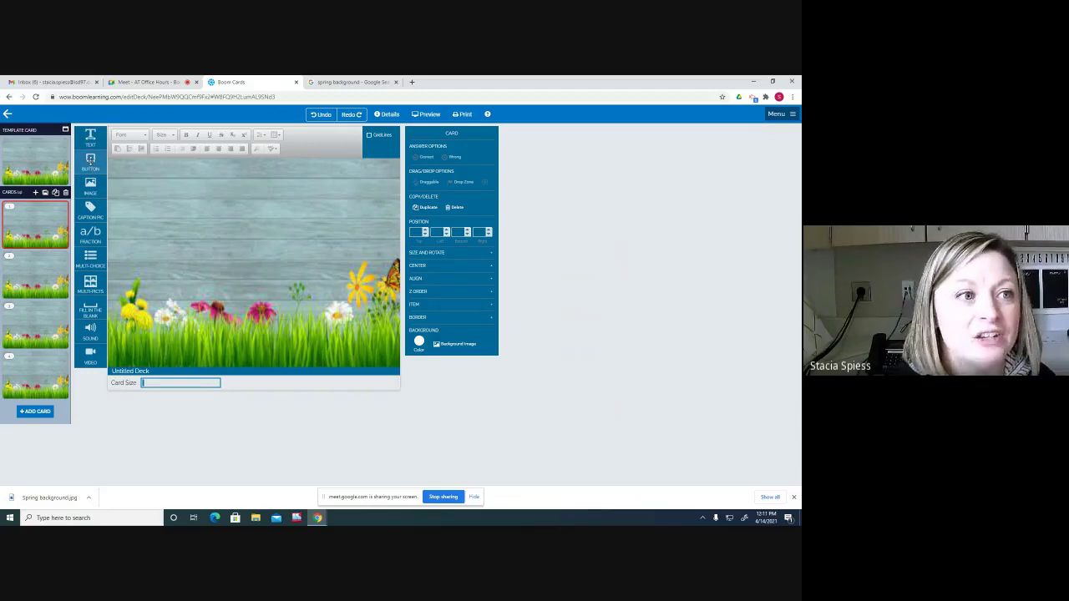
left_click(89, 161)
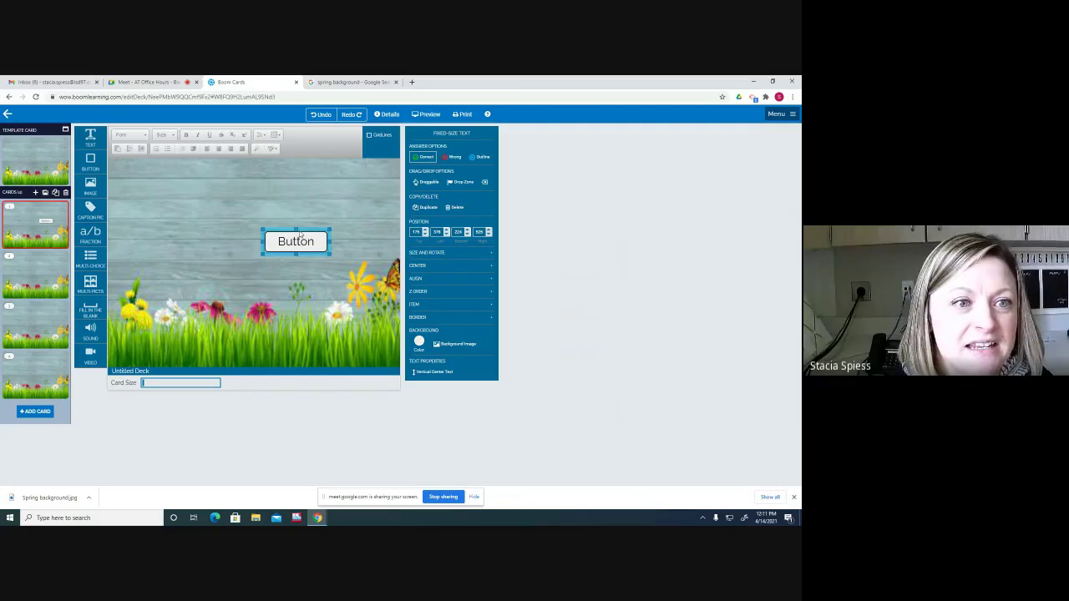
left_click_drag(303, 233, 184, 207)
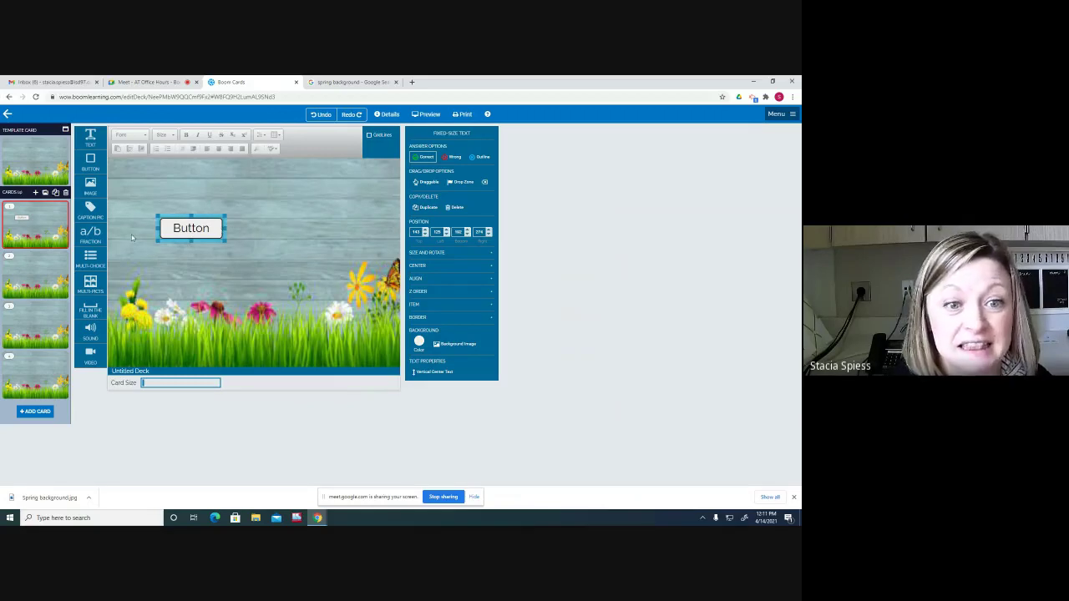
Step: Give the button a thicker red border with sharper corners
left_click(491, 318)
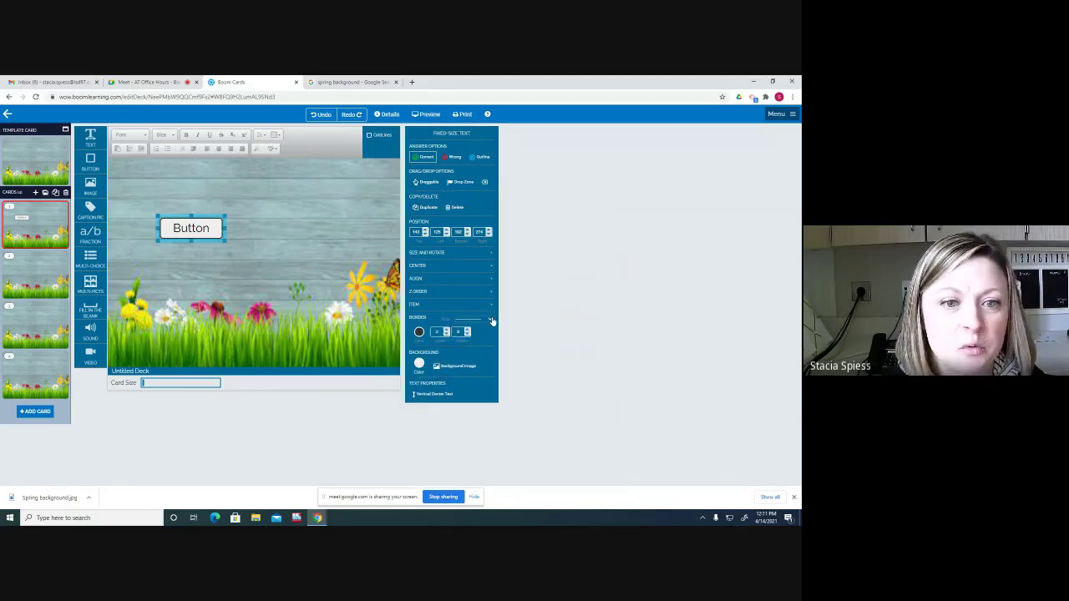
left_click(447, 329)
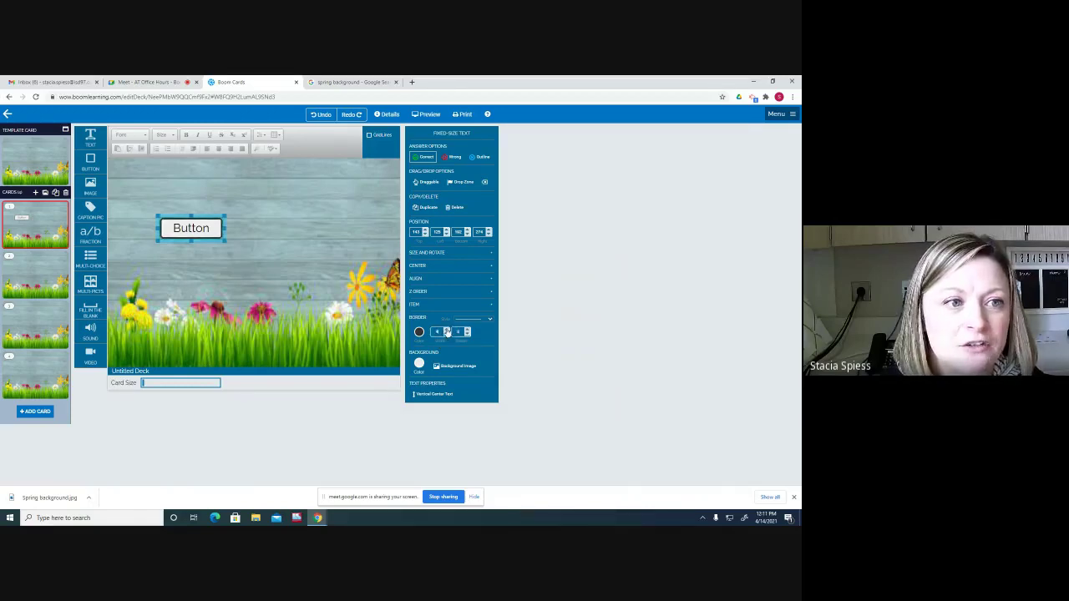
left_click(447, 329)
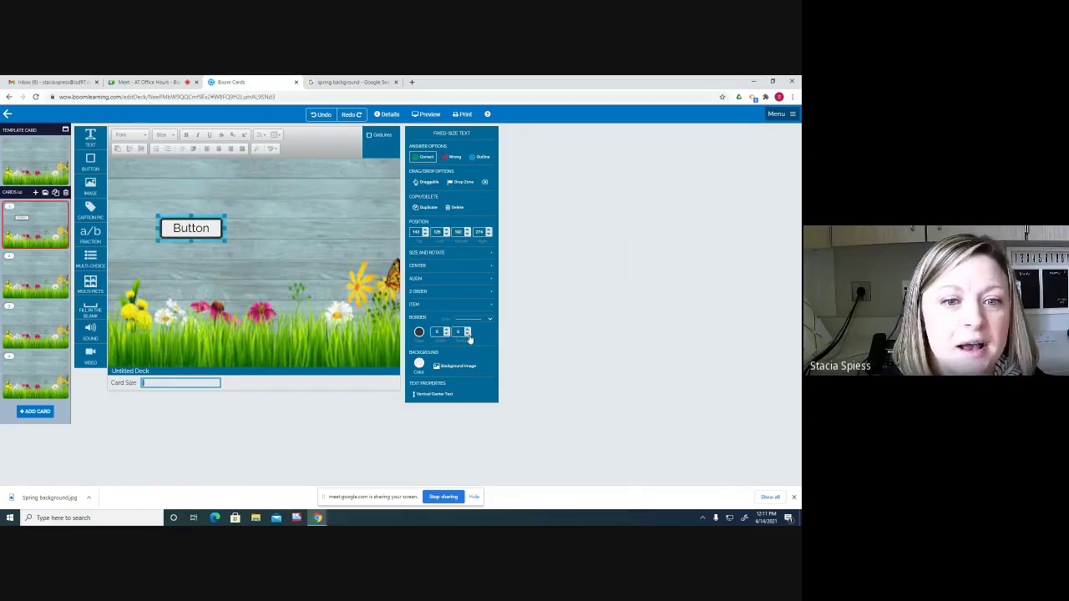
left_click(469, 335)
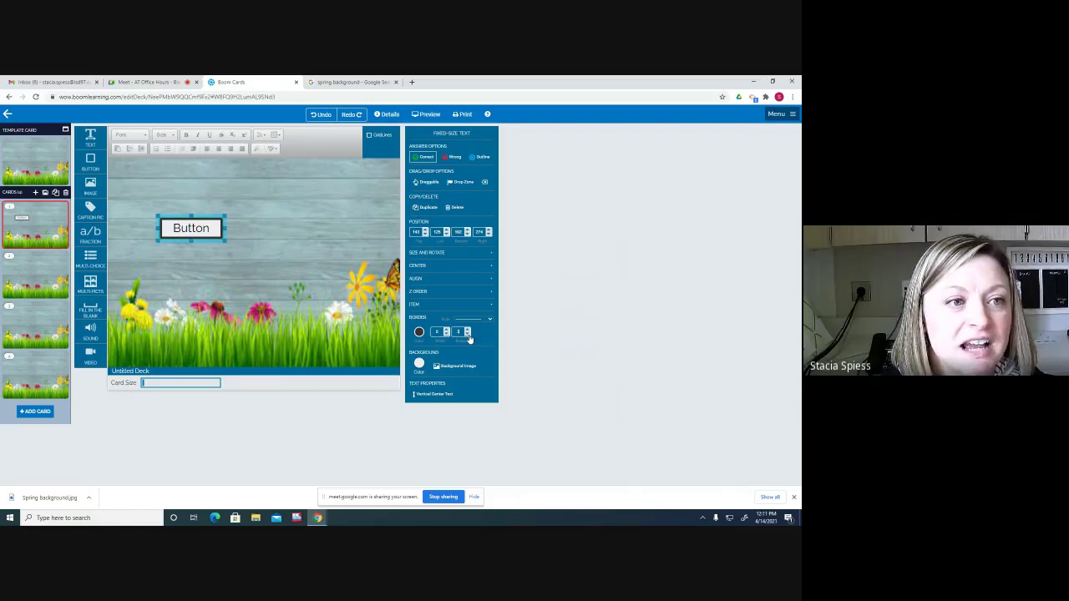
left_click(419, 333)
left_click(432, 356)
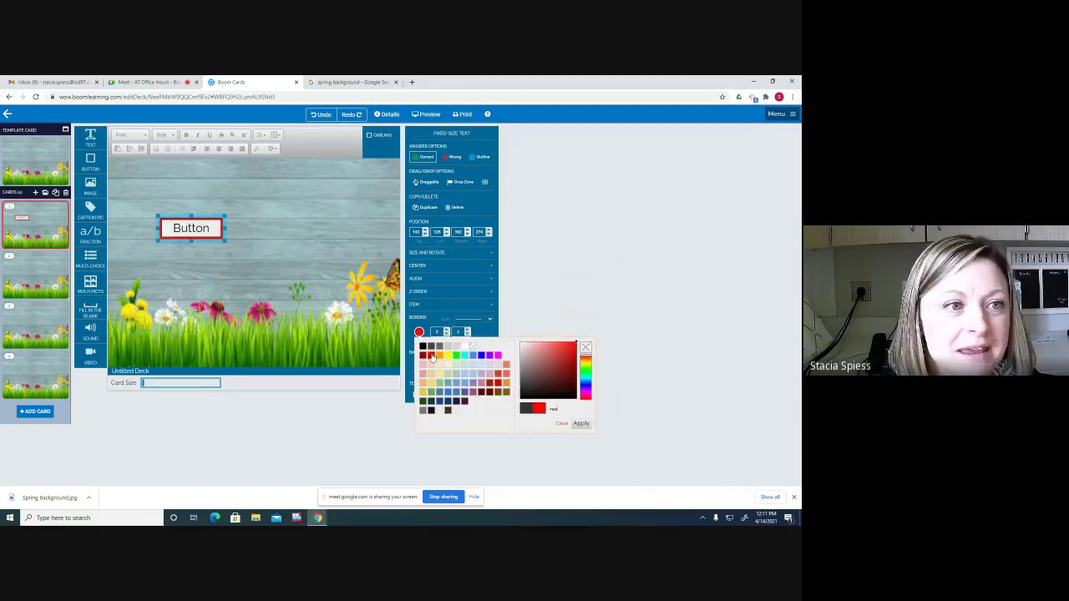
left_click(516, 328)
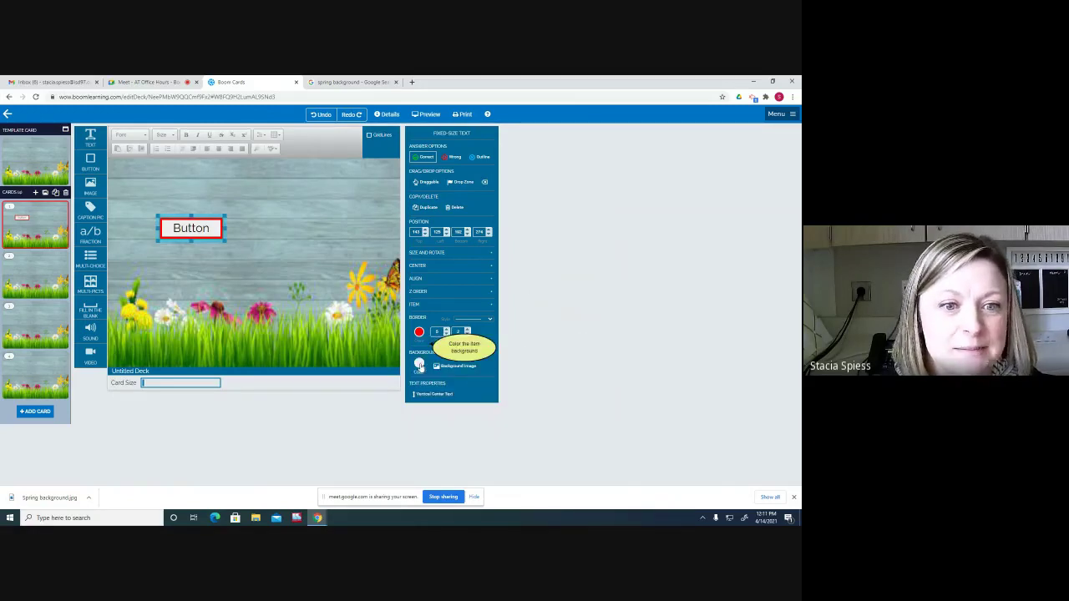
Step: Fill the button's background with yellow
left_click(419, 364)
left_click(448, 387)
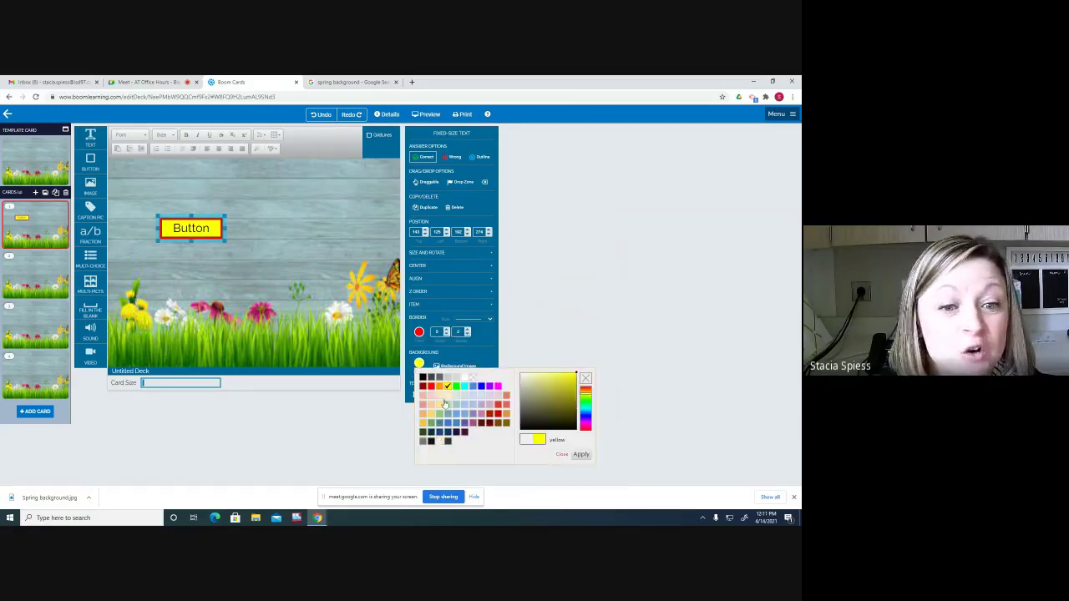
left_click(549, 307)
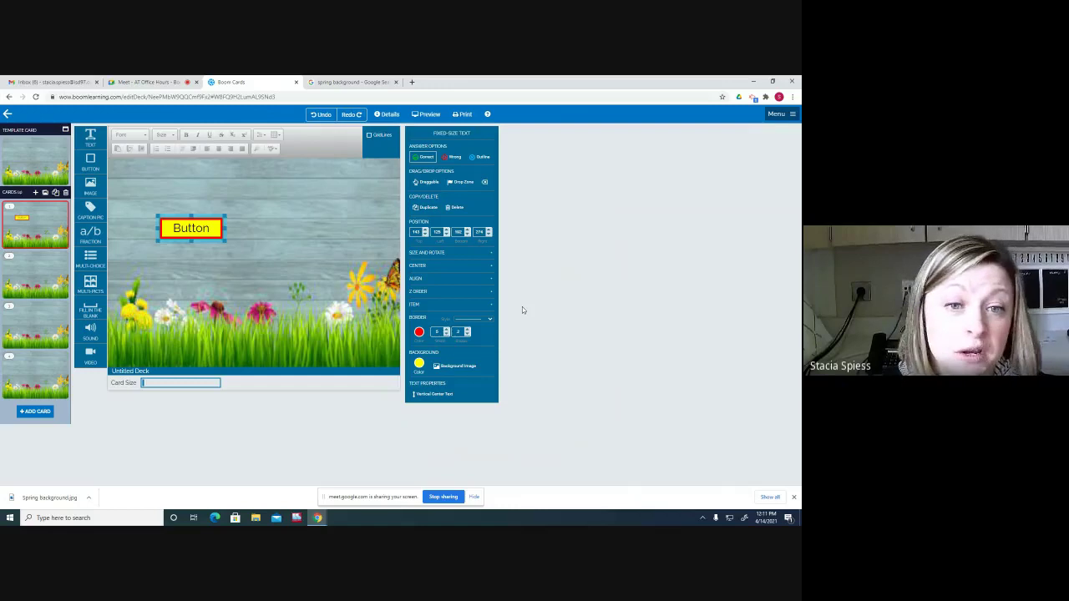
Step: Reduce the button's width so that it fits more closely around its label
left_click(490, 256)
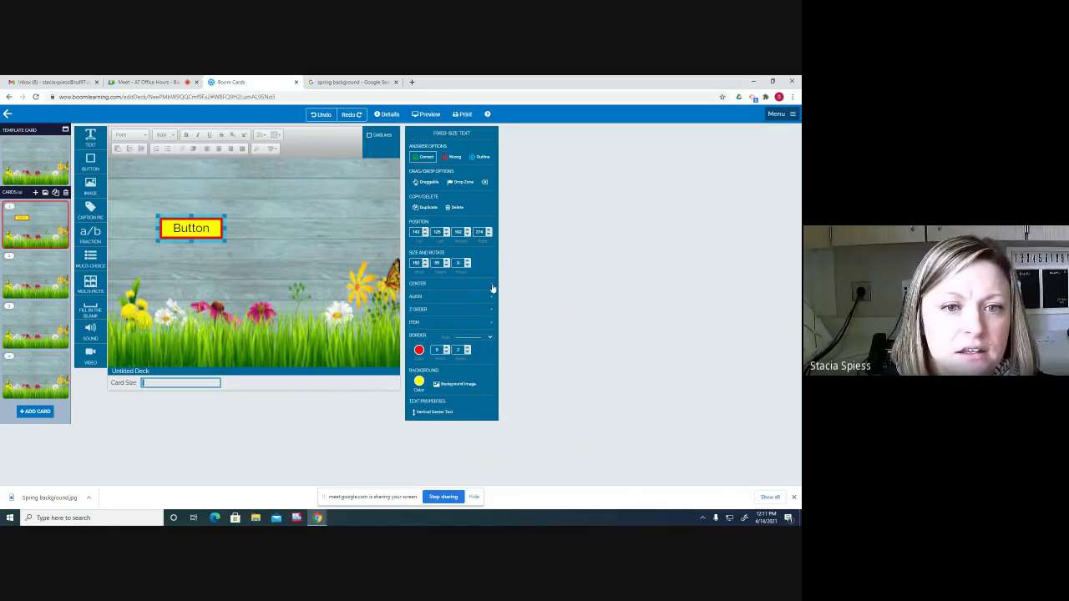
left_click(424, 265)
left_click(424, 265)
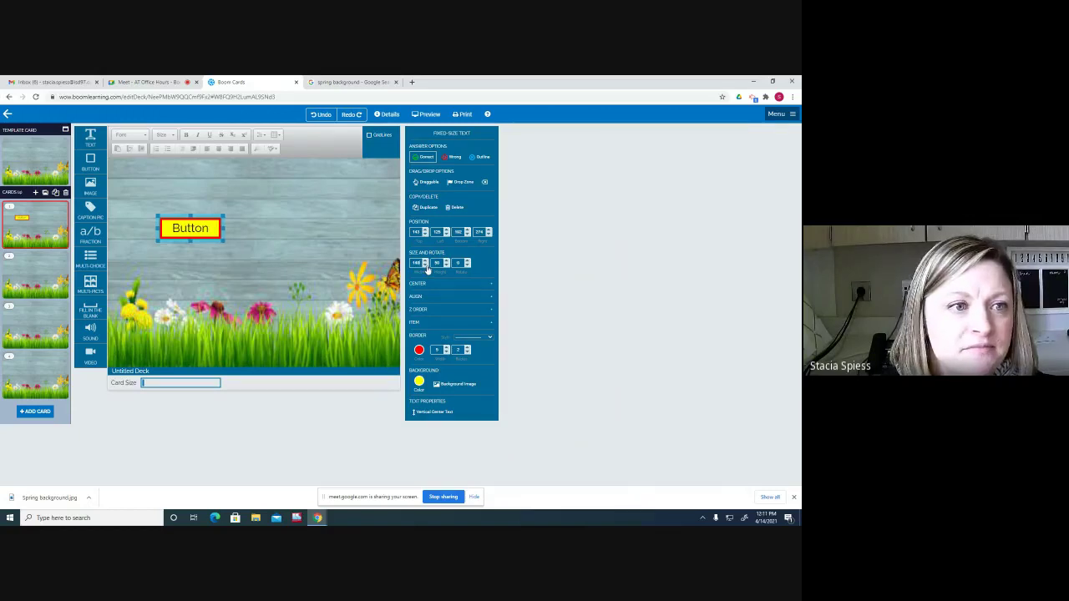
left_click(424, 265)
left_click(424, 264)
left_click(424, 265)
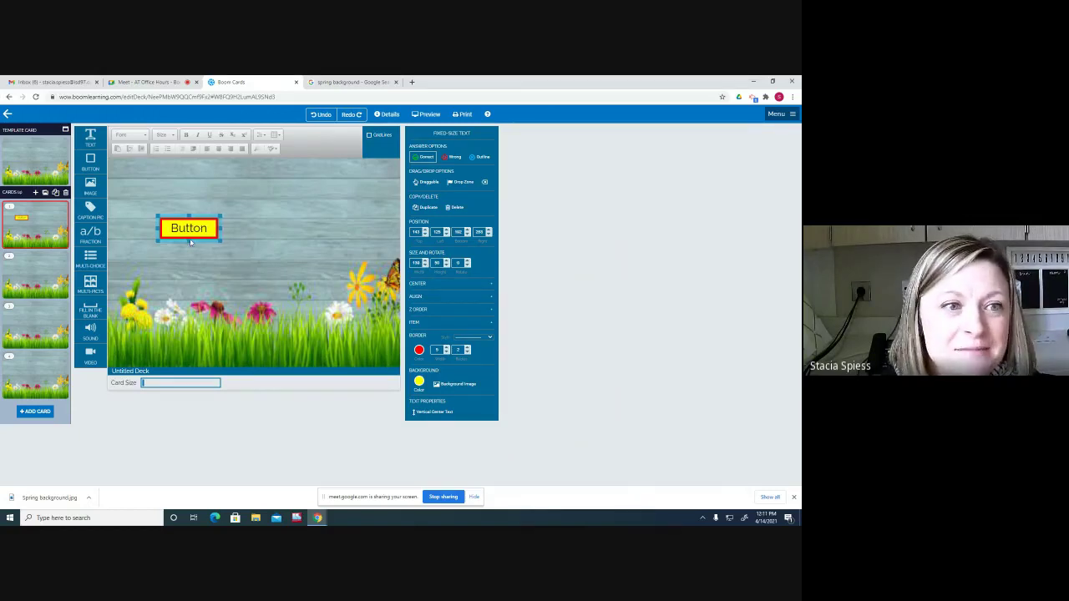
mouse_move(215, 243)
left_mouse_down()
mouse_move(228, 255)
mouse_move(212, 243)
left_mouse_up()
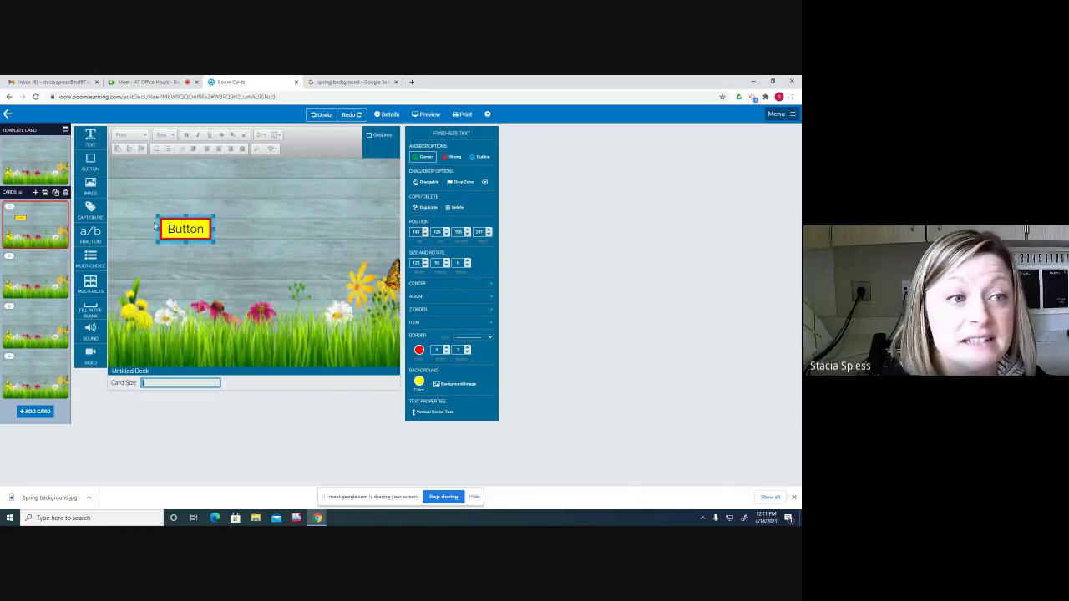
Step: Duplicate the yellow button twice and spread the copies out in a row to the right of the original
left_click(427, 208)
left_click(426, 208)
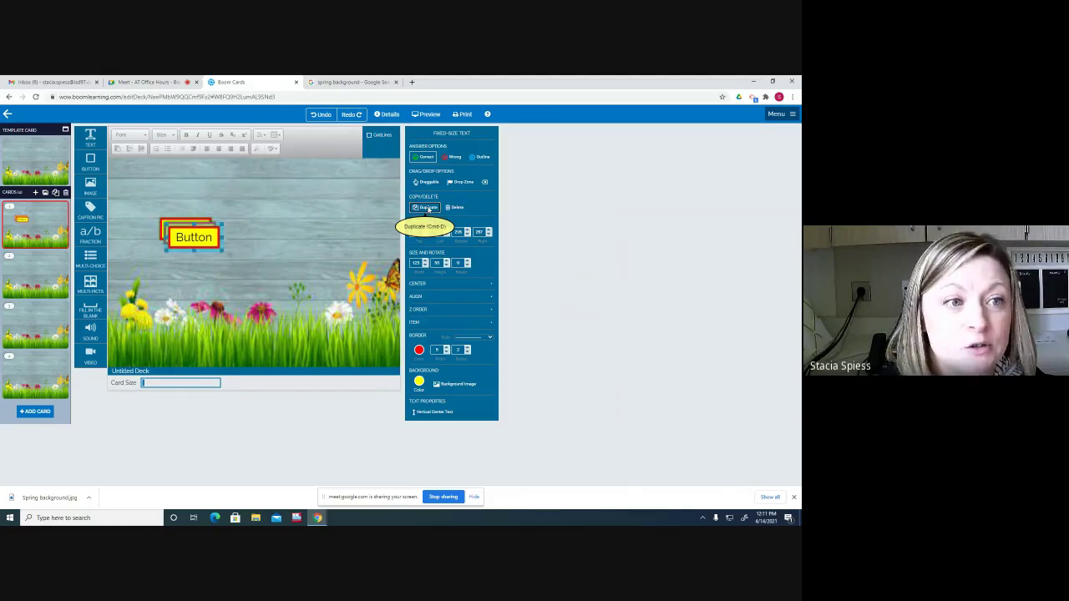
left_click_drag(203, 227, 255, 221)
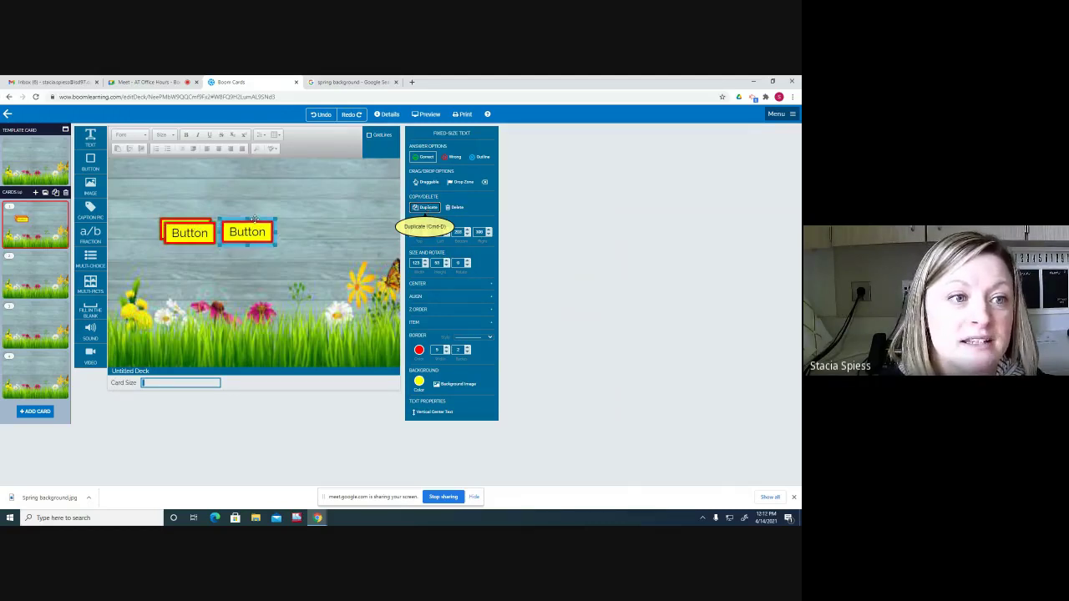
left_click(192, 223)
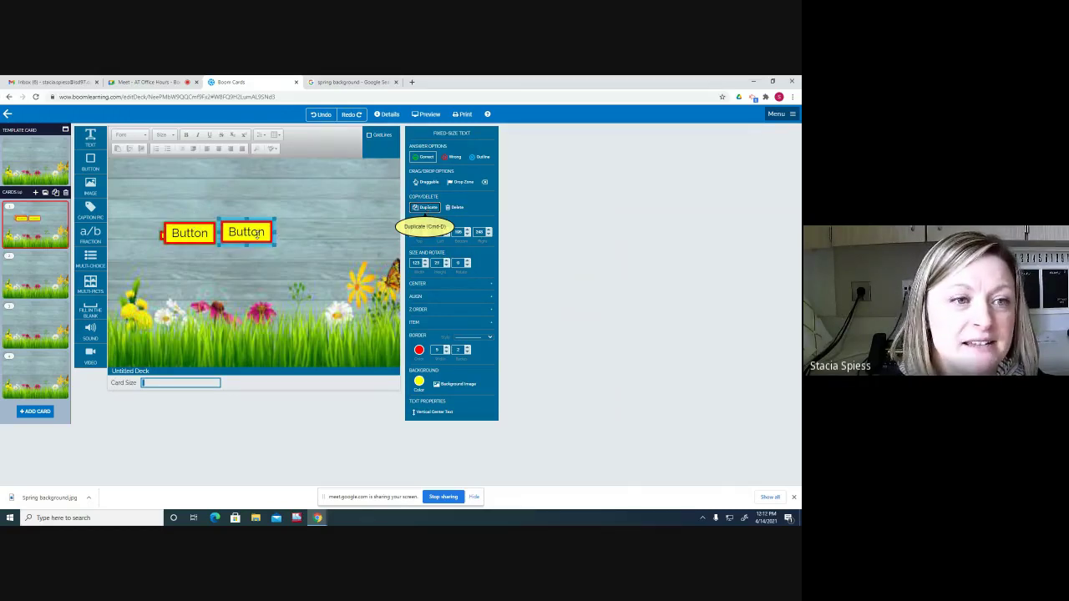
left_click(212, 223)
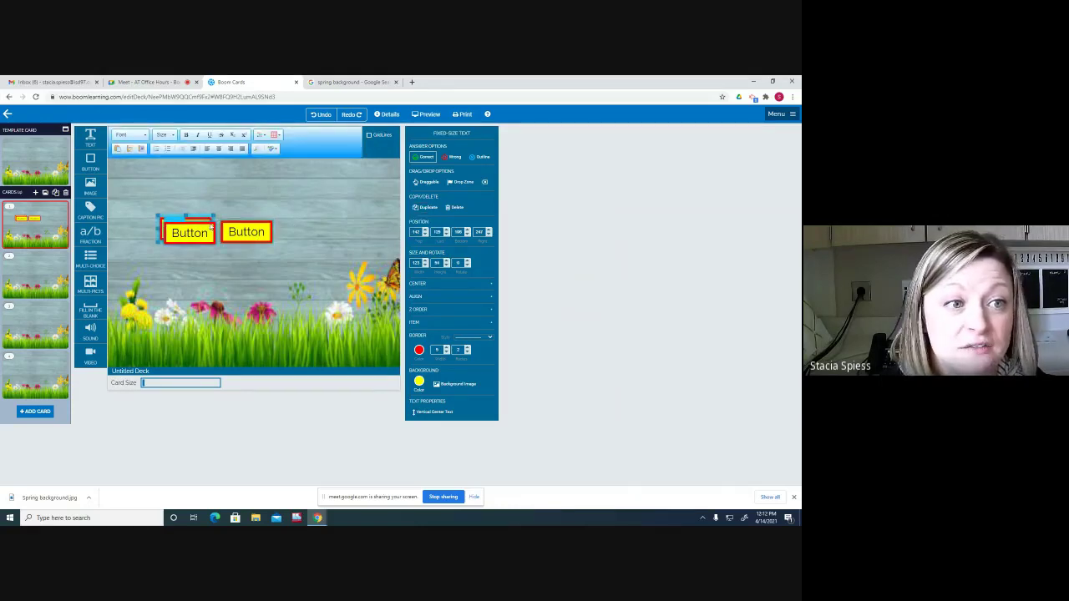
key("ctrl+d")
left_click_drag(213, 222, 335, 217)
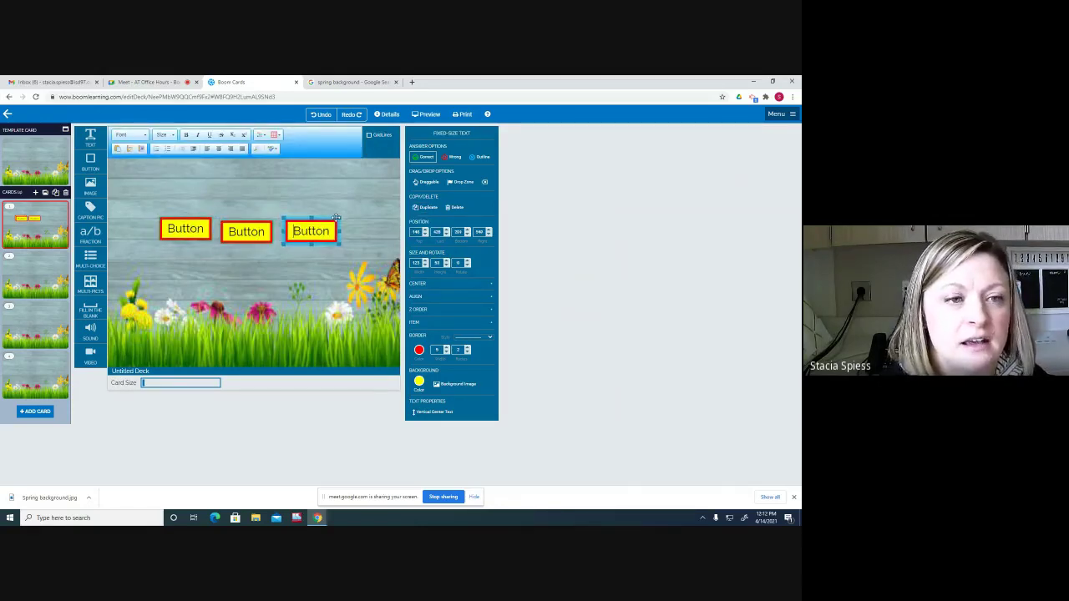
Step: Delete the rightmost of the three yellow buttons
left_click(319, 258)
left_click(320, 223)
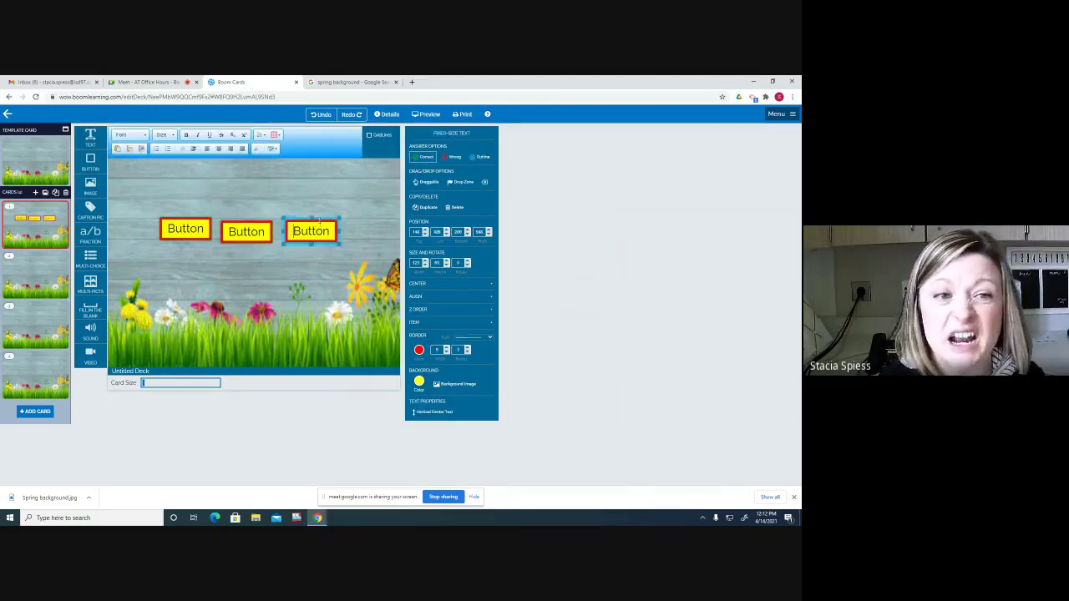
left_click(456, 207)
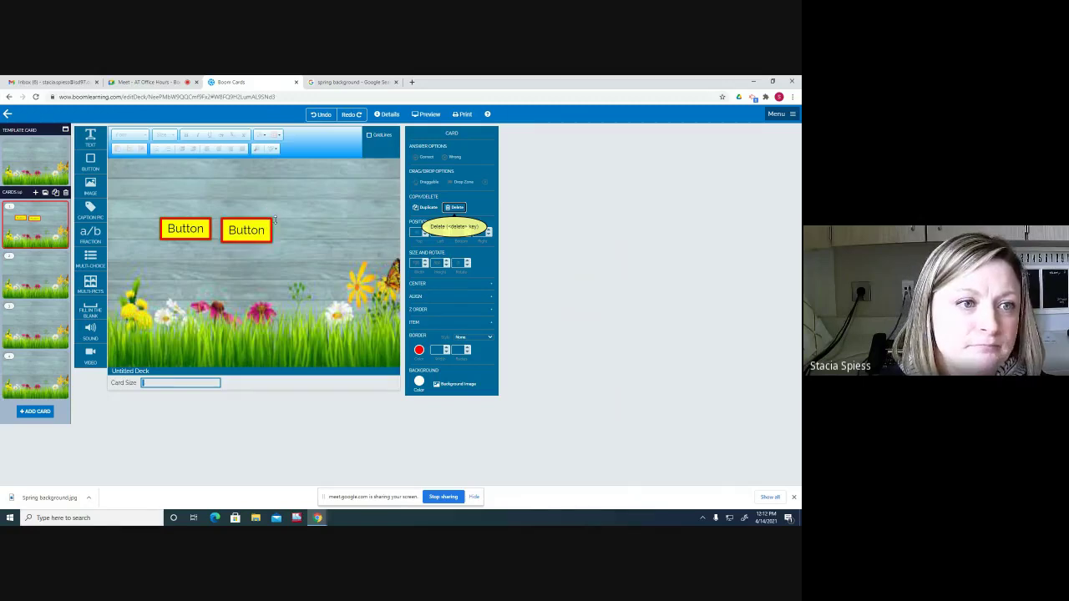
Step: Mark the left yellow button as a wrong answer
left_click(186, 224)
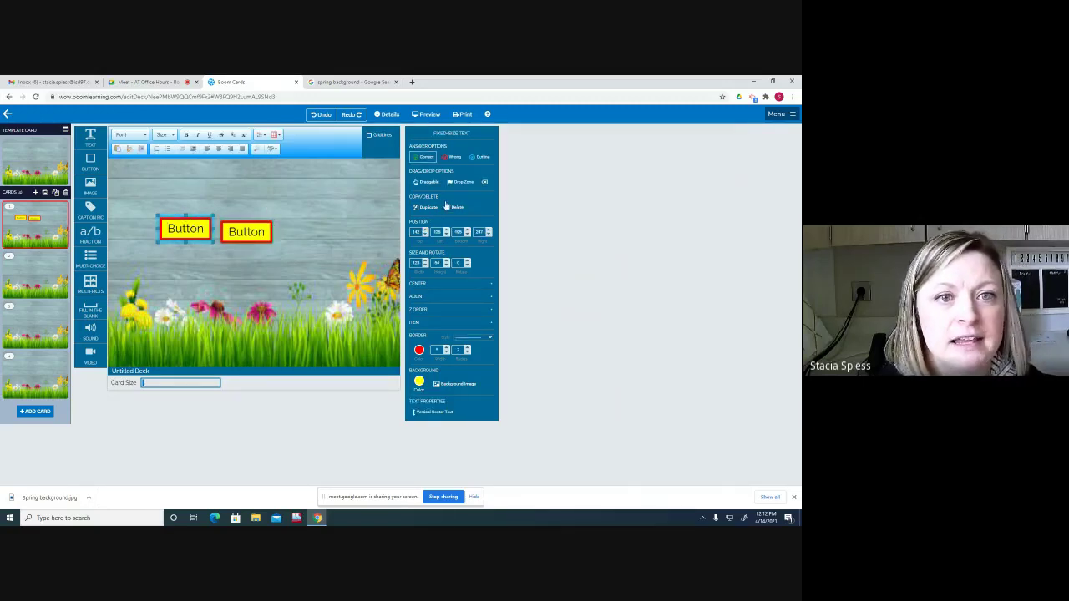
left_click(425, 159)
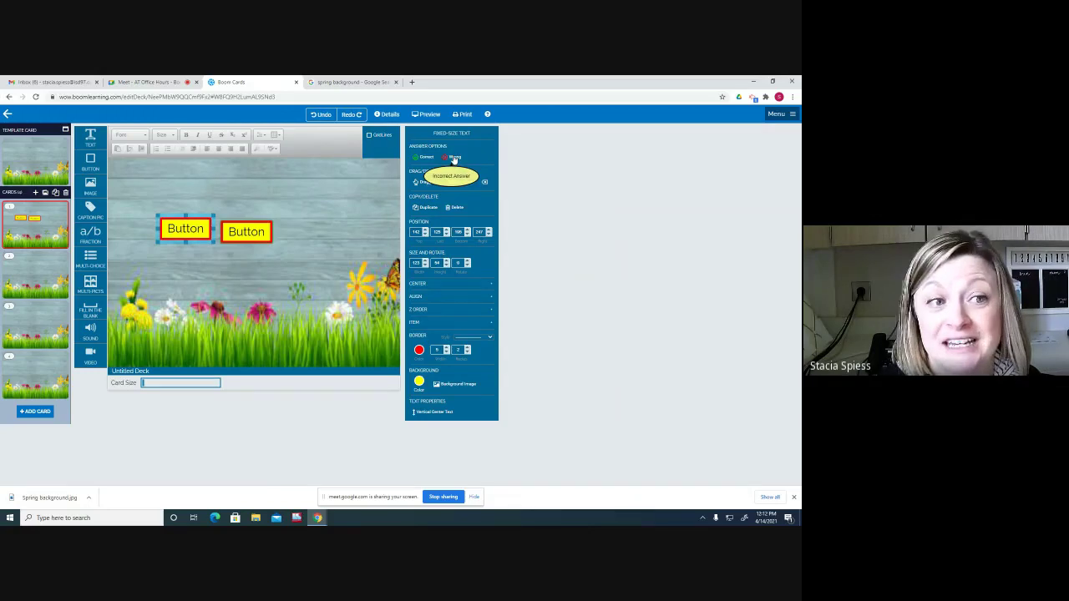
left_click(454, 158)
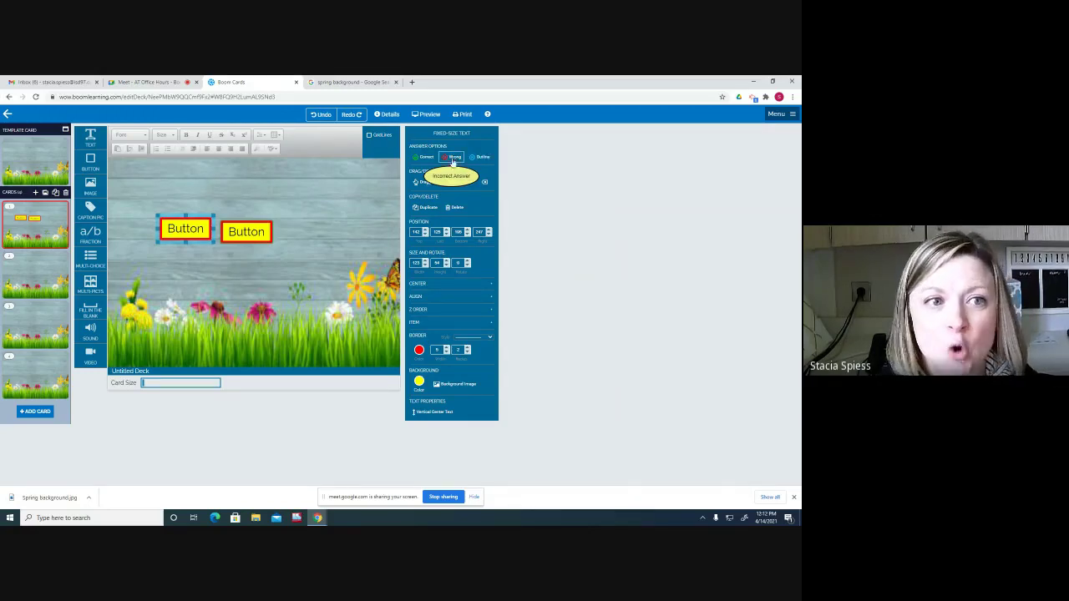
left_click(225, 179)
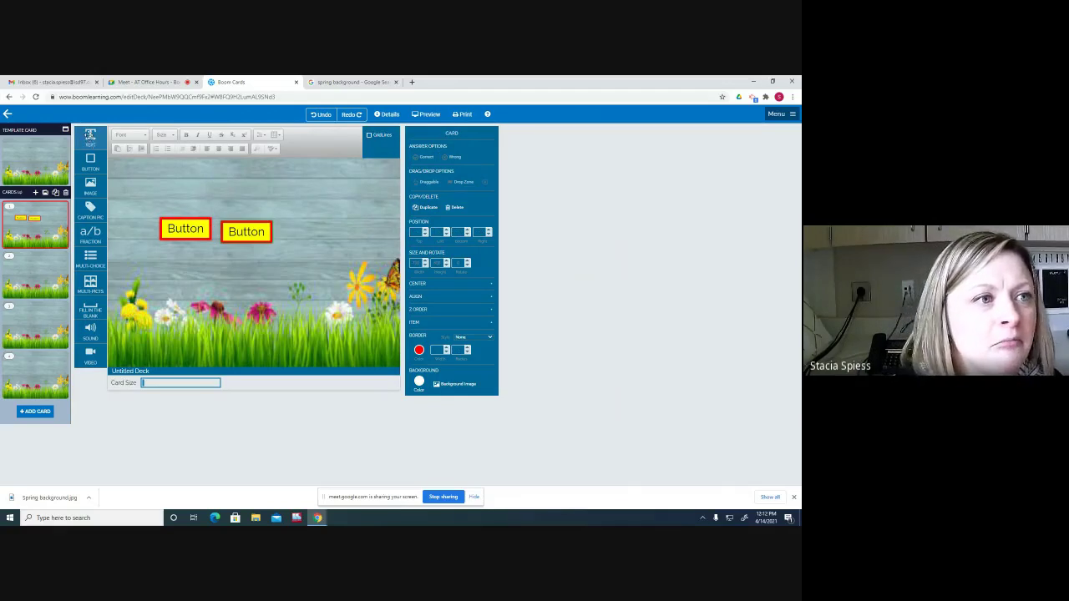
Step: Add a text box above the buttons reading "What is something you see in the spring?" and enlarge it to fit two lines
left_click_drag(90, 137, 250, 179)
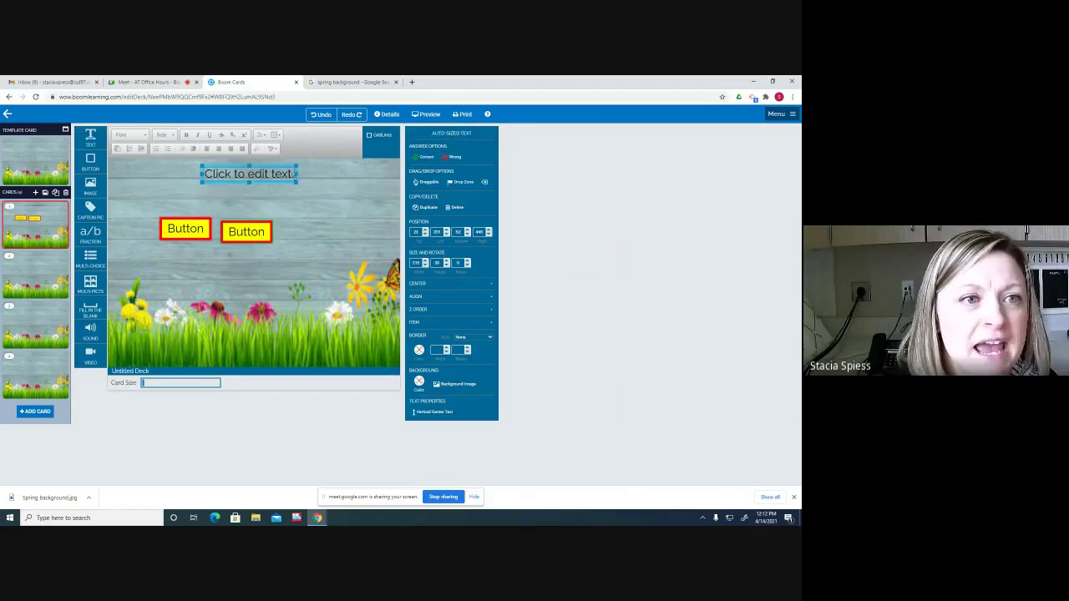
left_click_drag(296, 182, 322, 187)
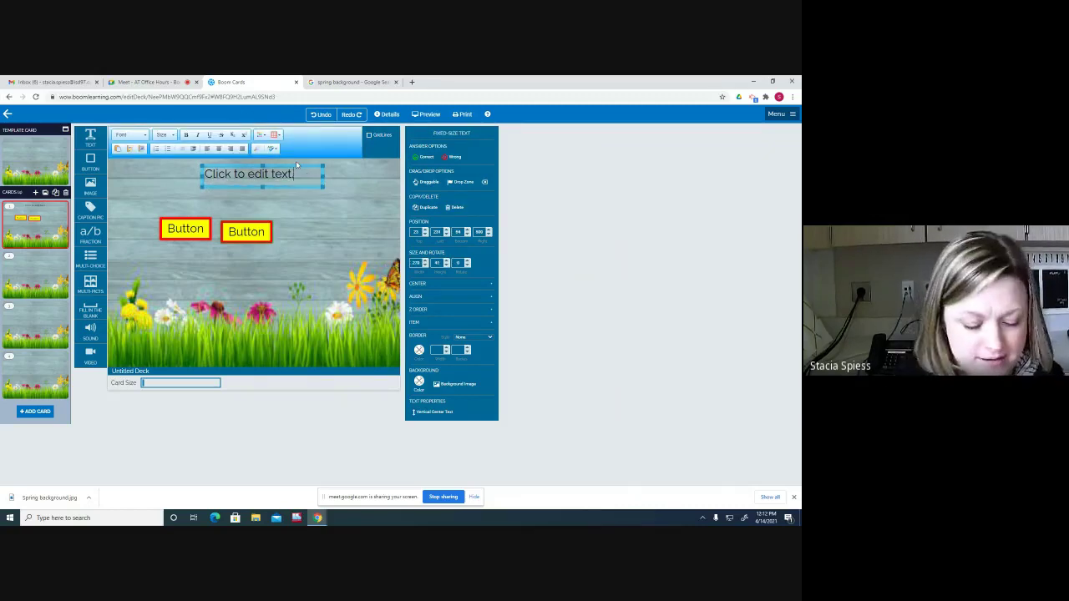
key("BackSpace")
key("BackSpace")
key("BackSpace")
key("BackSpace")
key("BackSpace")
key("BackSpace")
key("BackSpace")
key("BackSpace")
key("BackSpace")
key("BackSpace")
key("BackSpace")
key("BackSpace")
key("BackSpace")
key("BackSpace")
key("BackSpace")
key("BackSpace")
key("BackSpace")
key("BackSpace")
key("BackSpace")
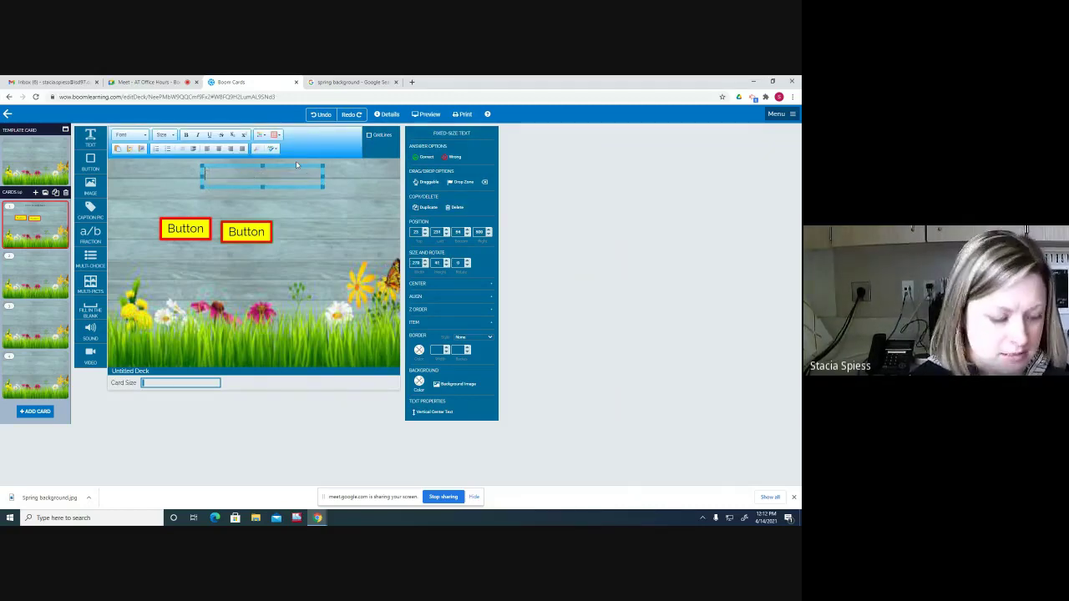
type("What is sum")
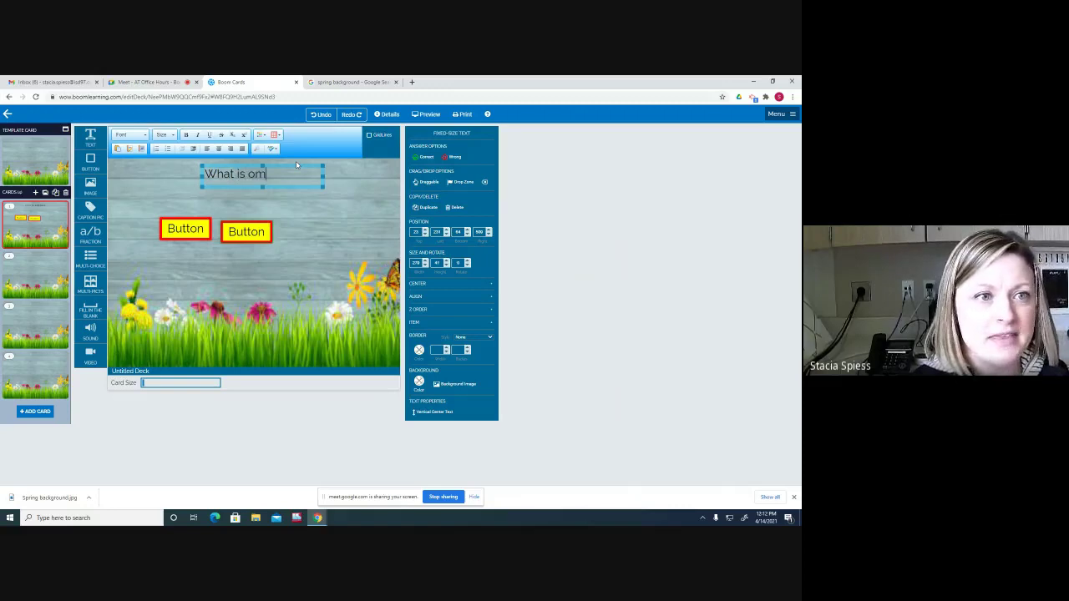
key("BackSpace")
key("BackSpace")
type("omething ")
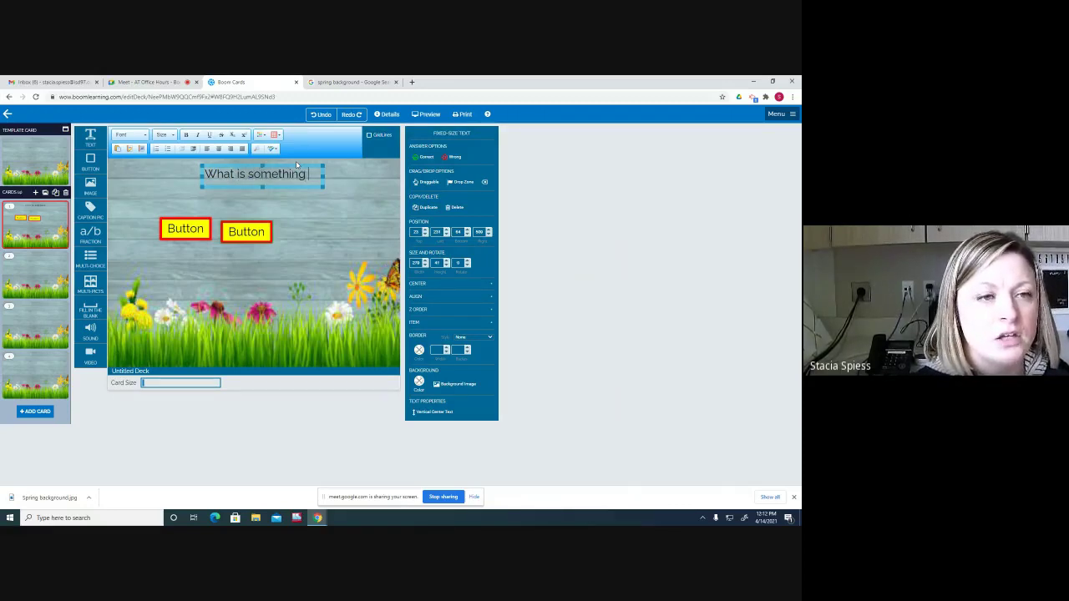
type("you see i")
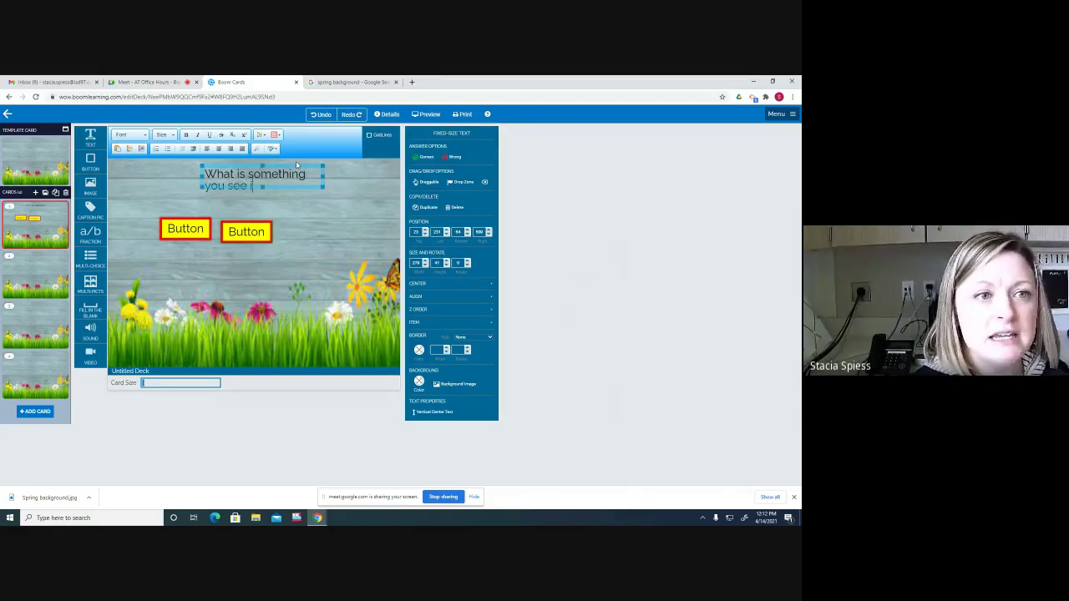
type("n the spring?")
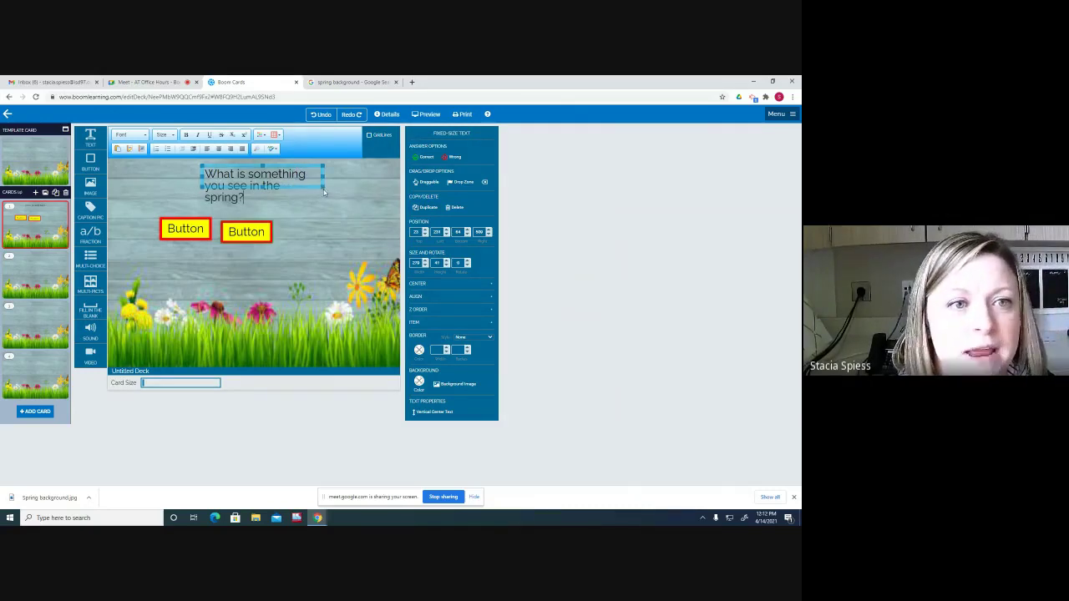
left_click_drag(323, 191, 335, 192)
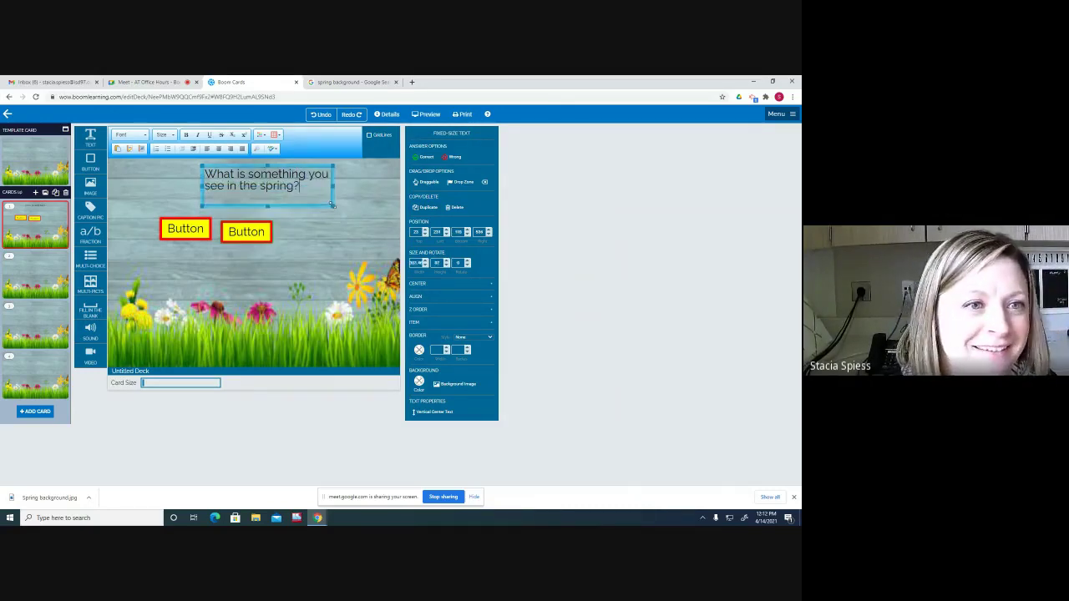
Step: Relabel the left yellow button "Butterfly" and widen it so the word fits on one line
left_click(202, 228)
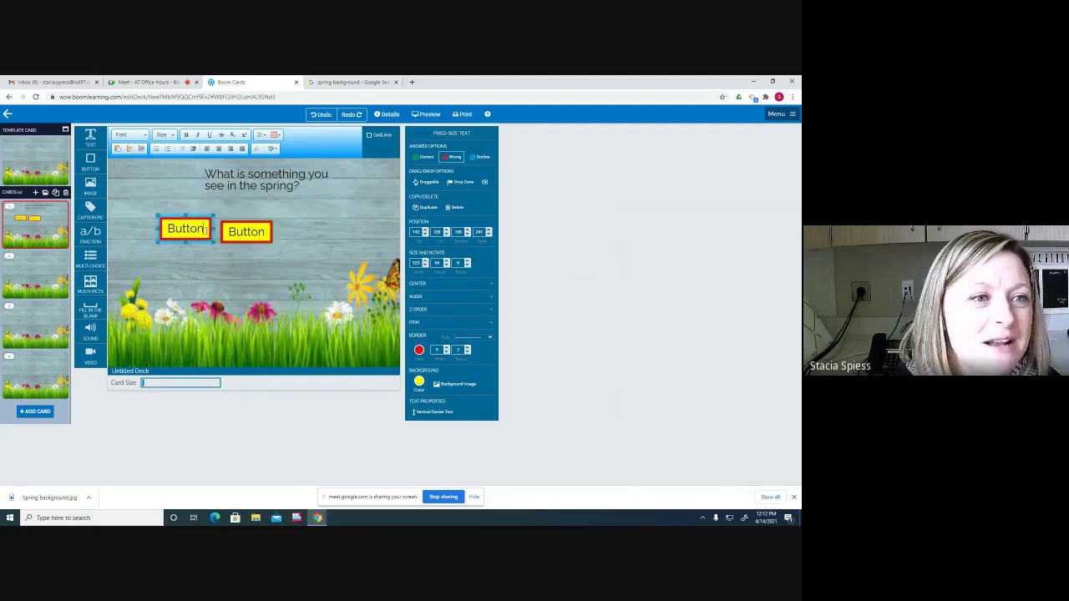
key("BackSpace")
key("BackSpace")
key("BackSpace")
key("BackSpace")
key("BackSpace")
key("BackSpace")
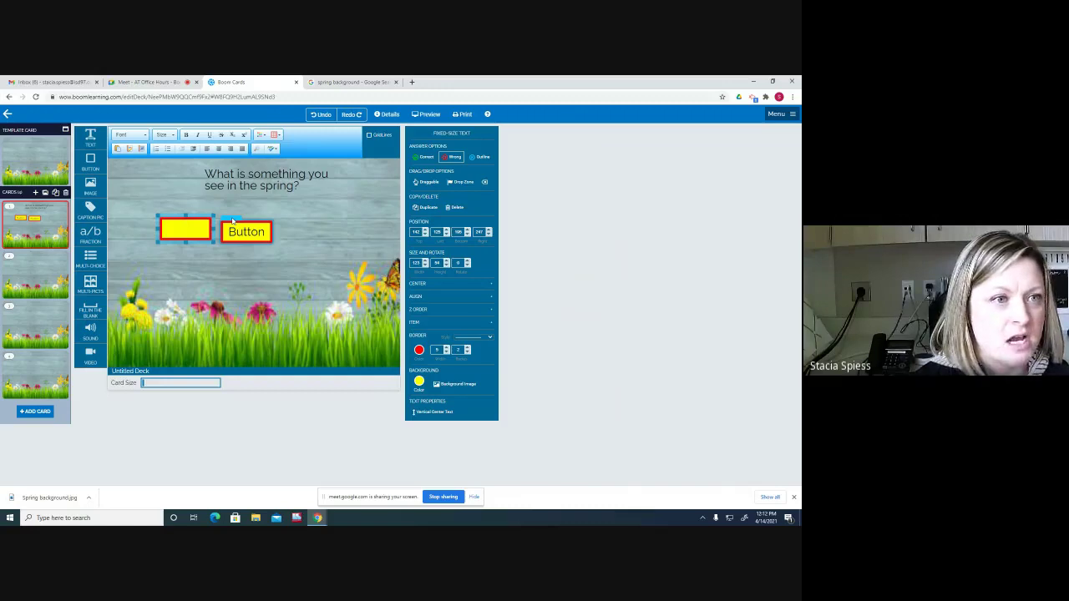
type("Butterfly")
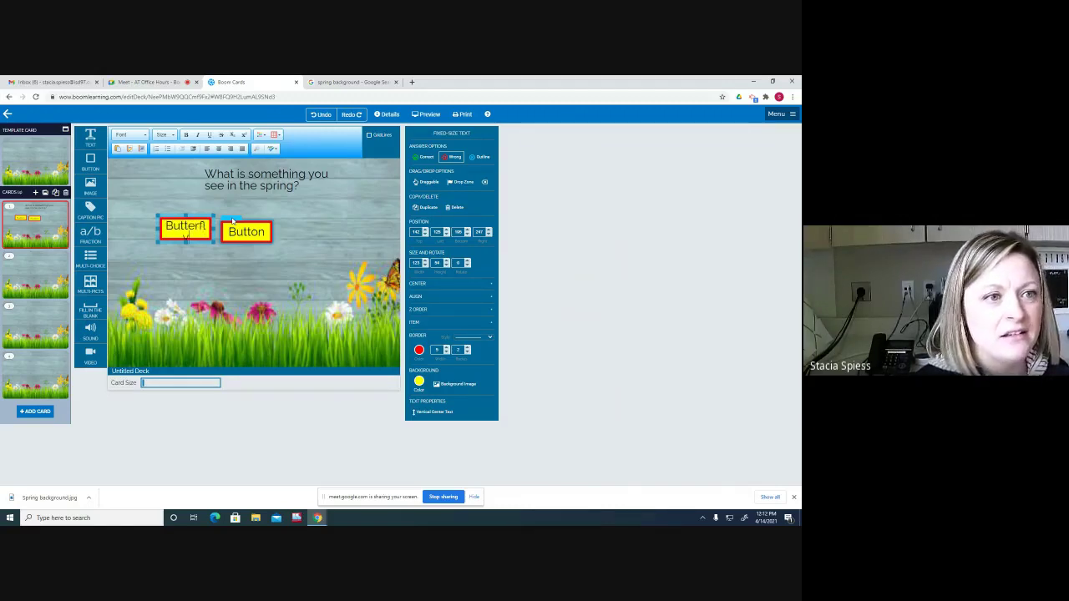
left_click_drag(214, 235, 219, 234)
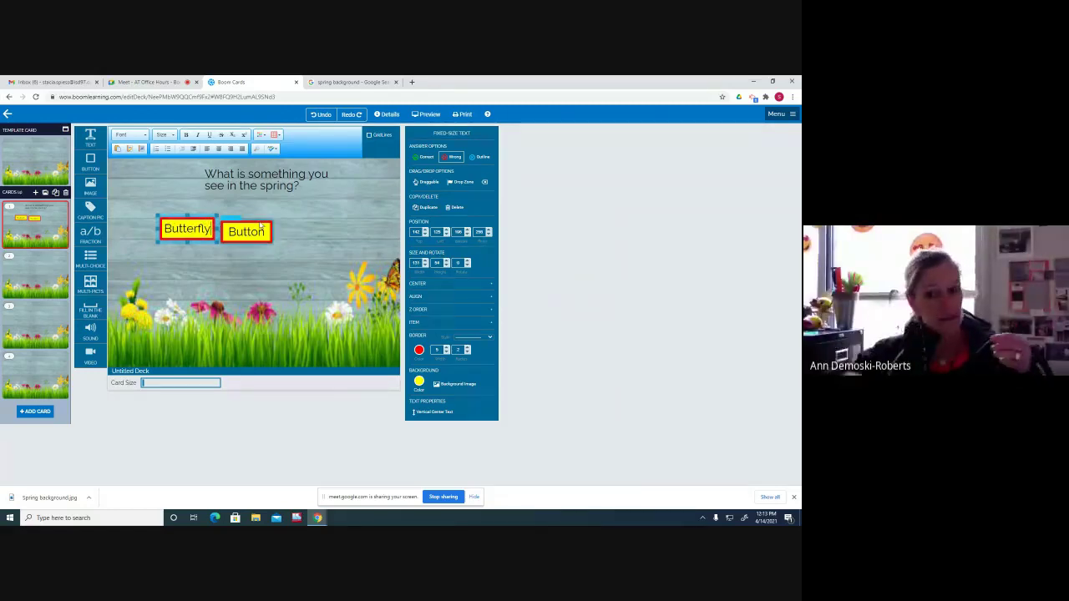
Step: Move the second yellow button farther right, roughly level with the Butterfly button
left_click(251, 221)
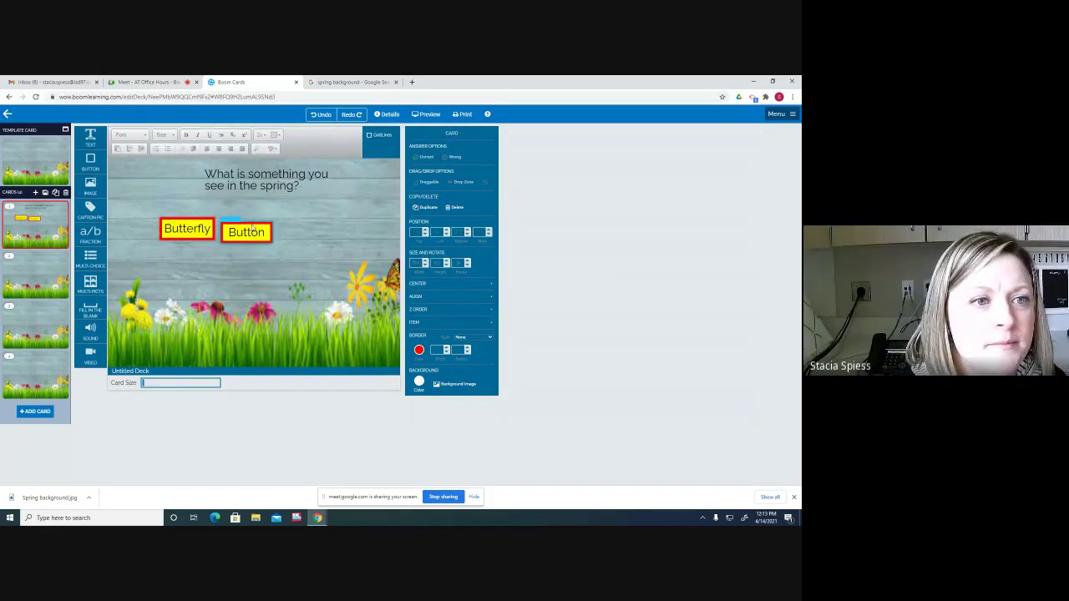
left_click(250, 224)
left_click_drag(256, 219, 307, 215)
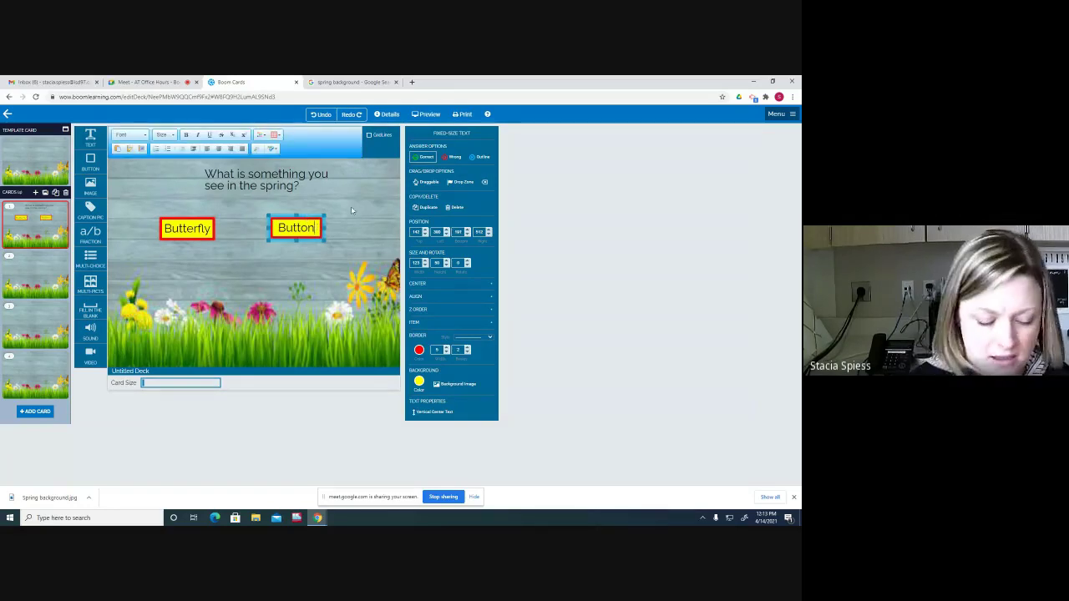
Step: Relabel the right yellow button "snowmobile" and widen it so the word fits on one line
key("BackSpace")
key("BackSpace")
key("BackSpace")
key("BackSpace")
key("BackSpace")
key("BackSpace")
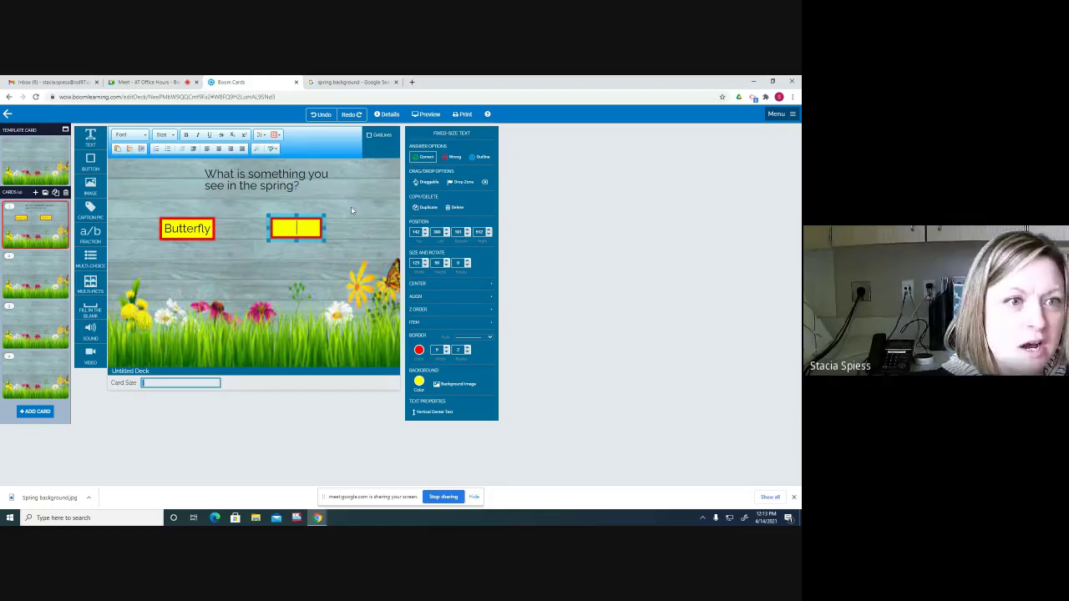
type("snowmobil")
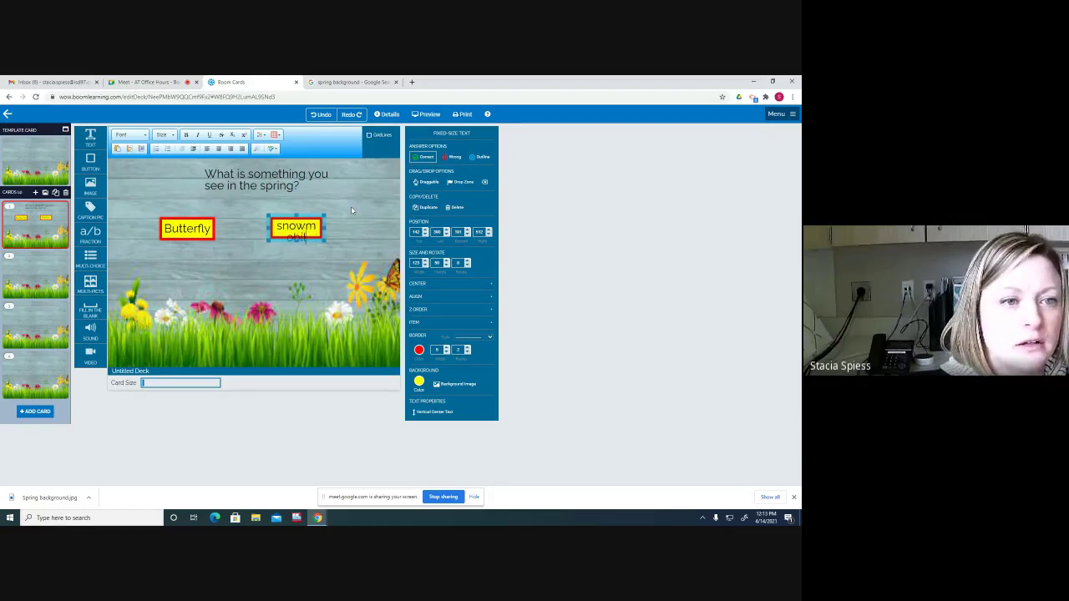
type("e")
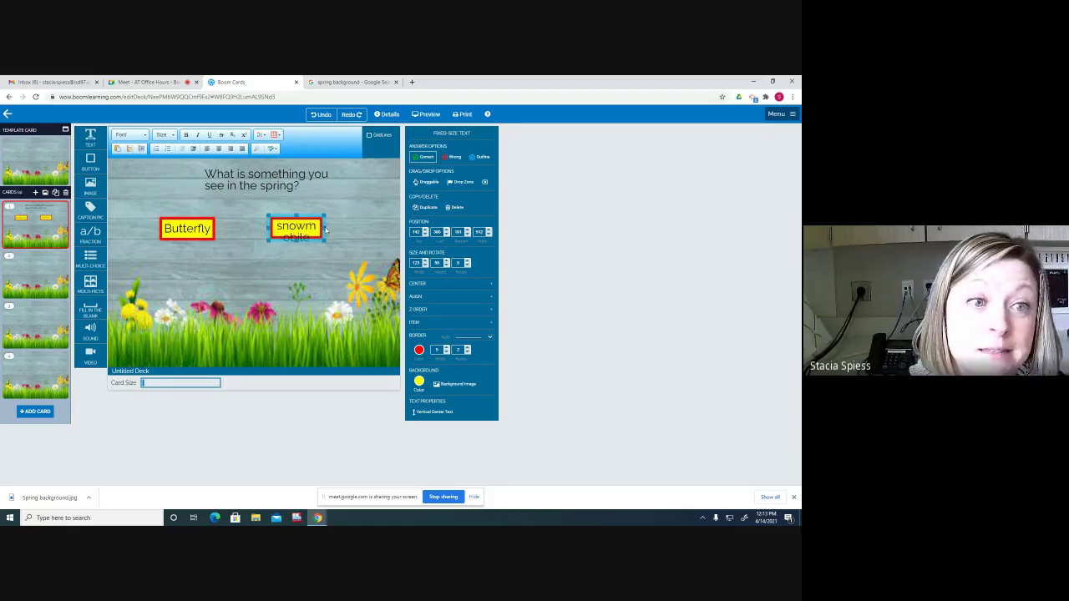
left_click_drag(326, 230, 351, 228)
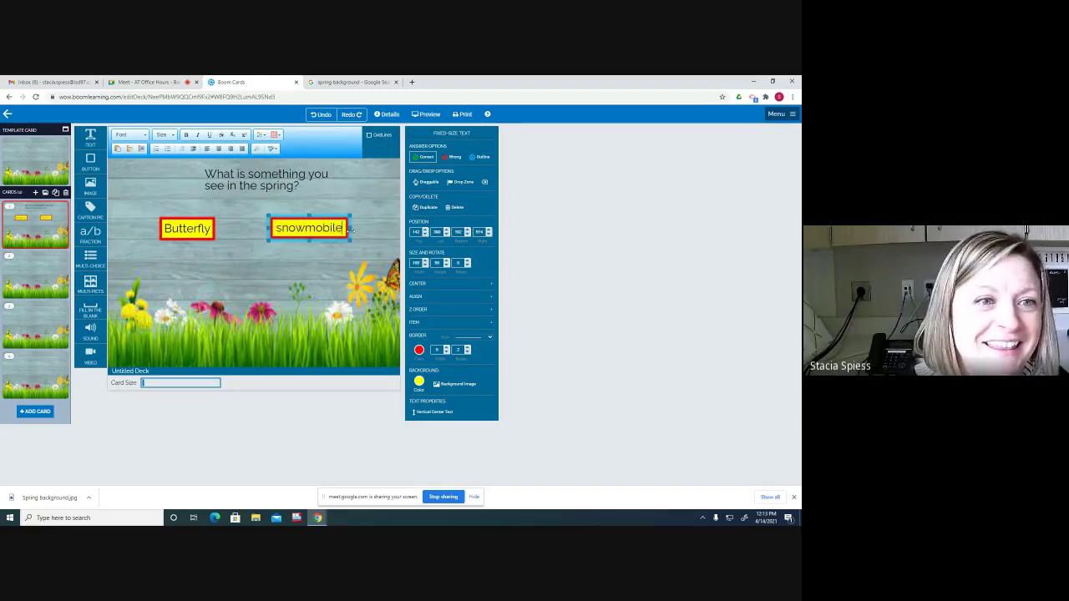
Step: Try to mark the Butterfly button as the correct answer, and mark the snowmobile button as a wrong answer
left_click(198, 225)
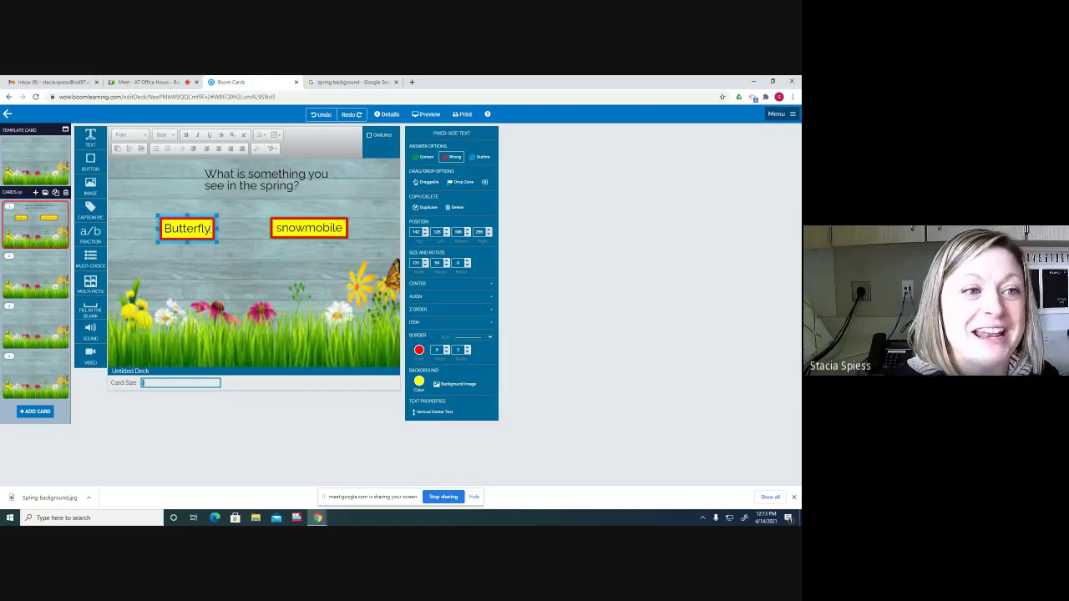
left_click(424, 159)
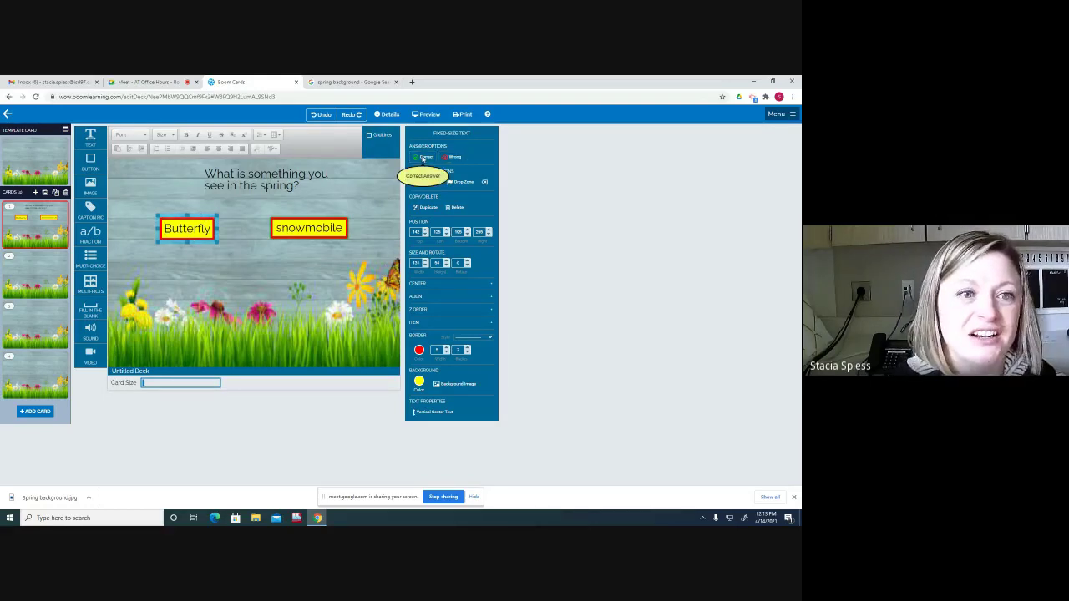
left_click(298, 220)
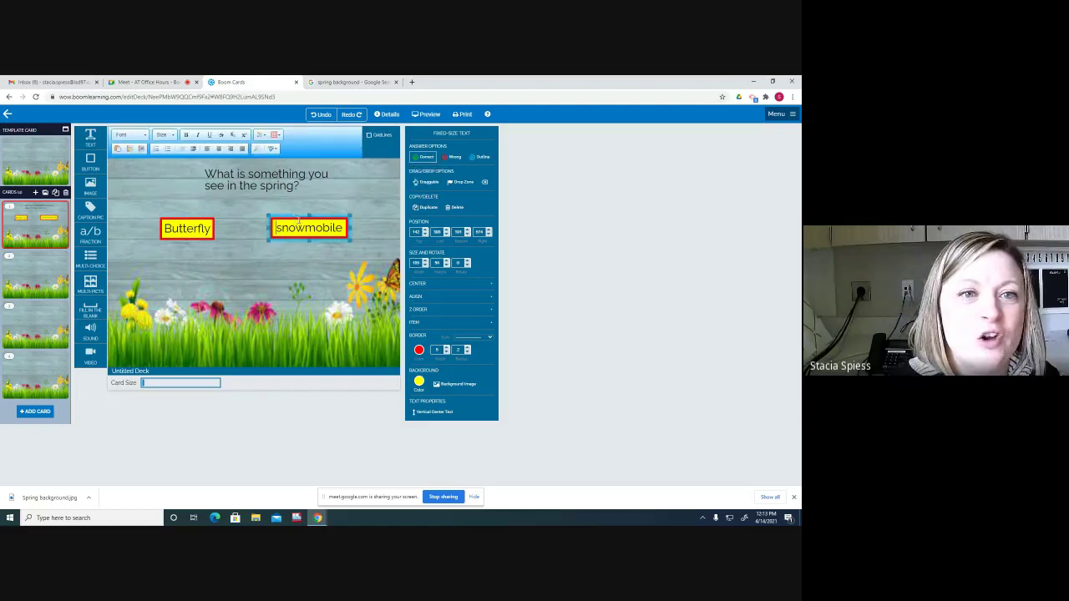
left_click(451, 157)
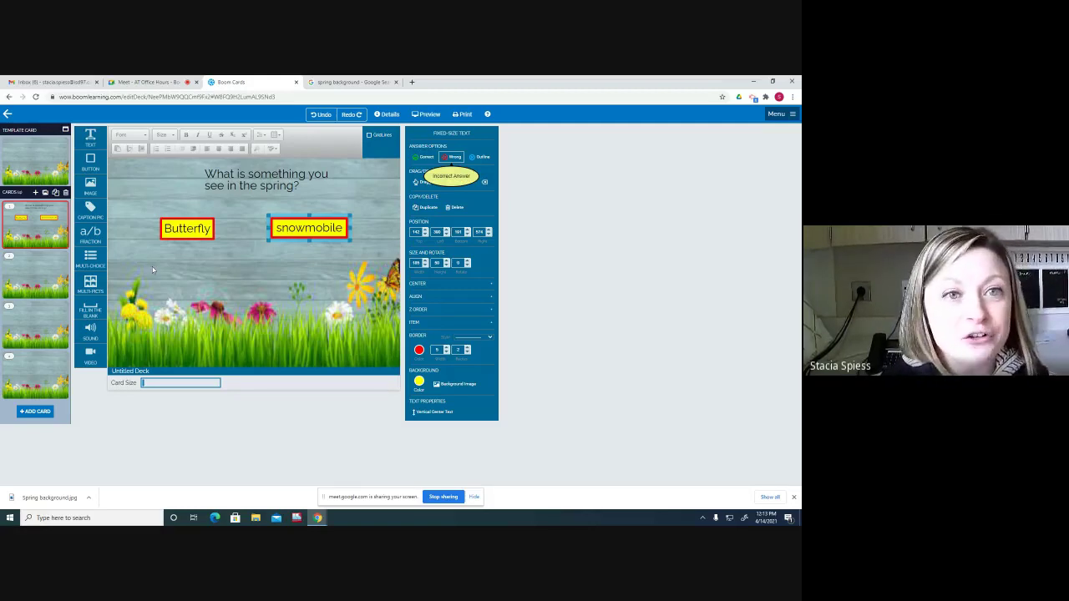
Step: Preview the card, test the snowmobile answer, and return to the card editor
left_click(430, 114)
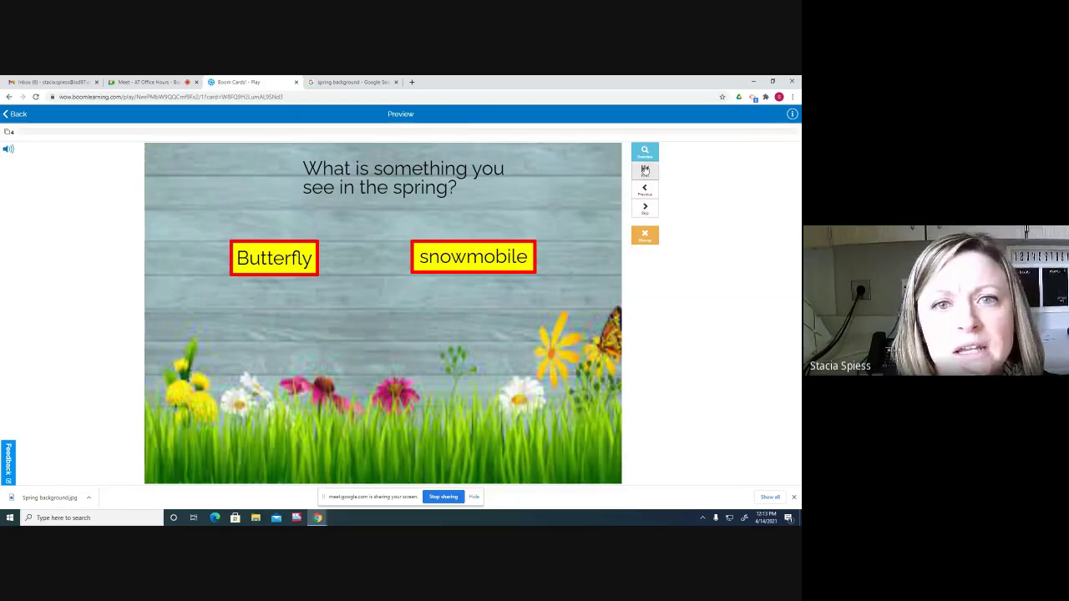
left_click(466, 259)
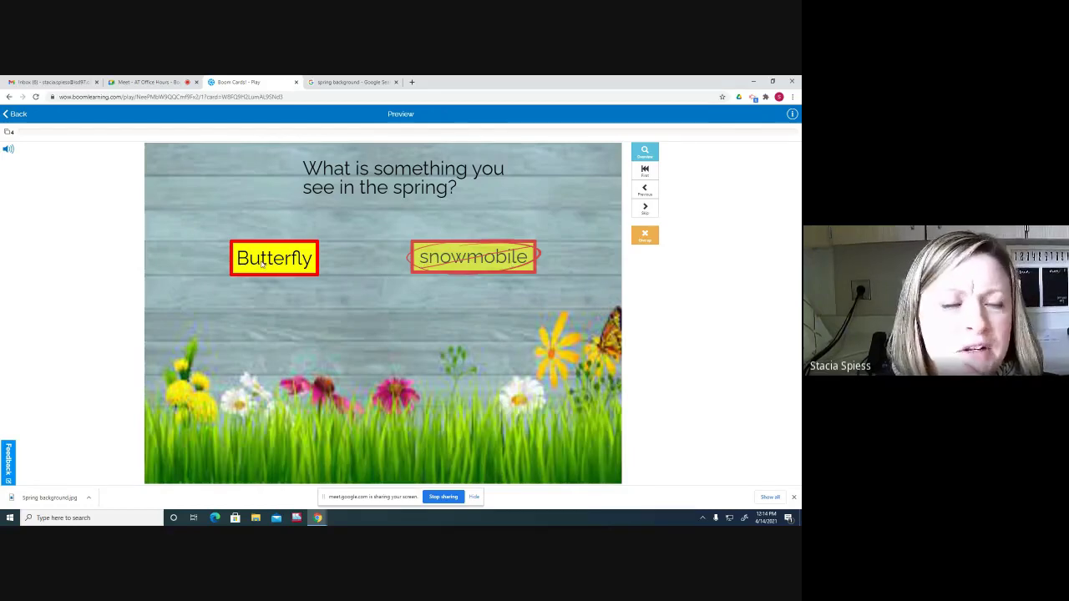
left_click(12, 115)
left_click(440, 306)
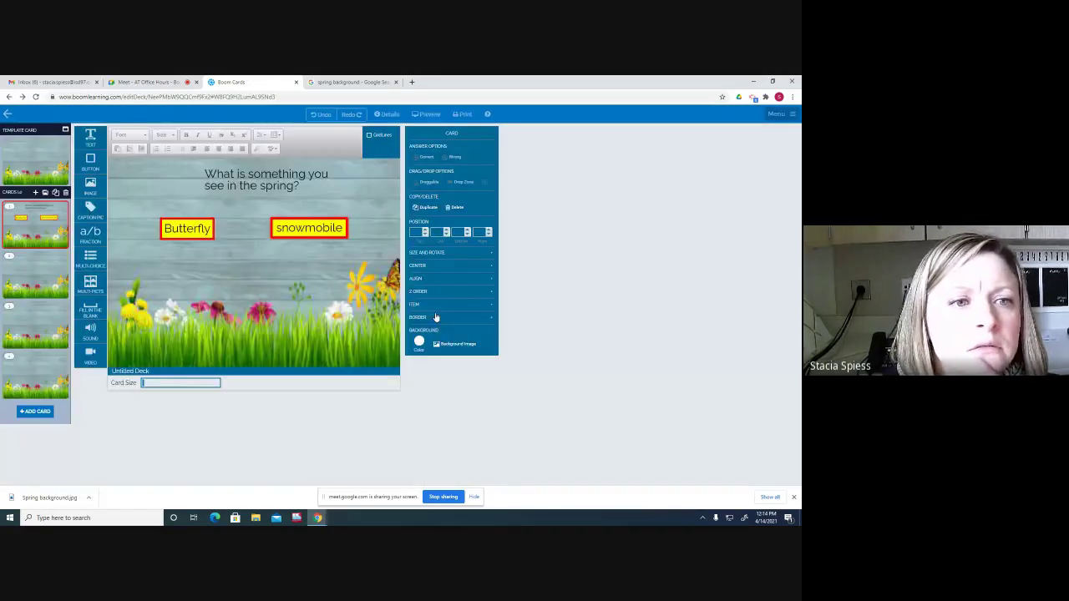
Step: Mark the Butterfly button as the correct answer
left_click(177, 220)
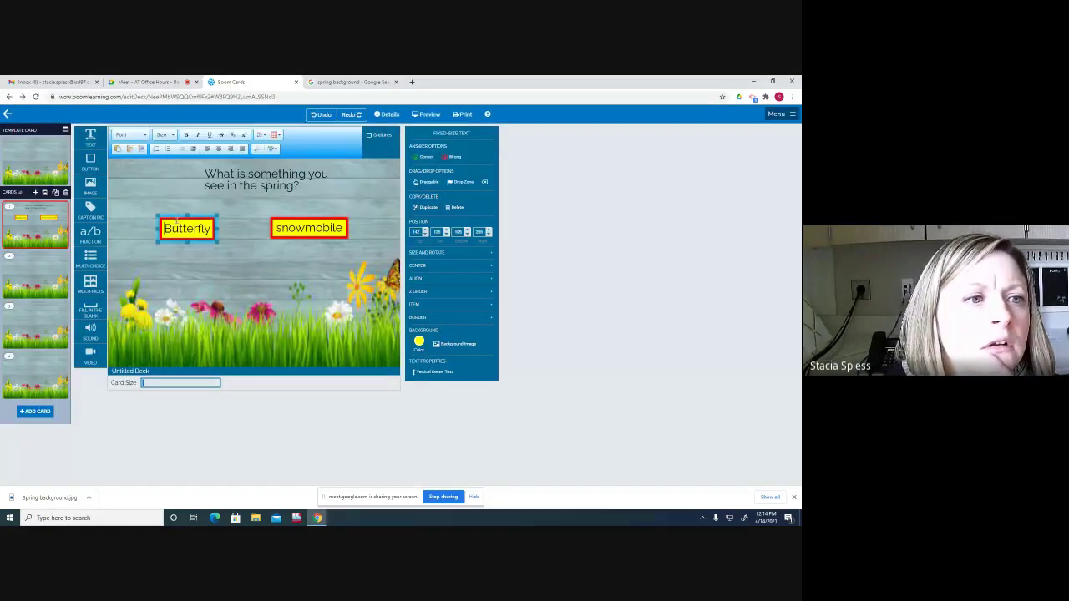
left_click(421, 159)
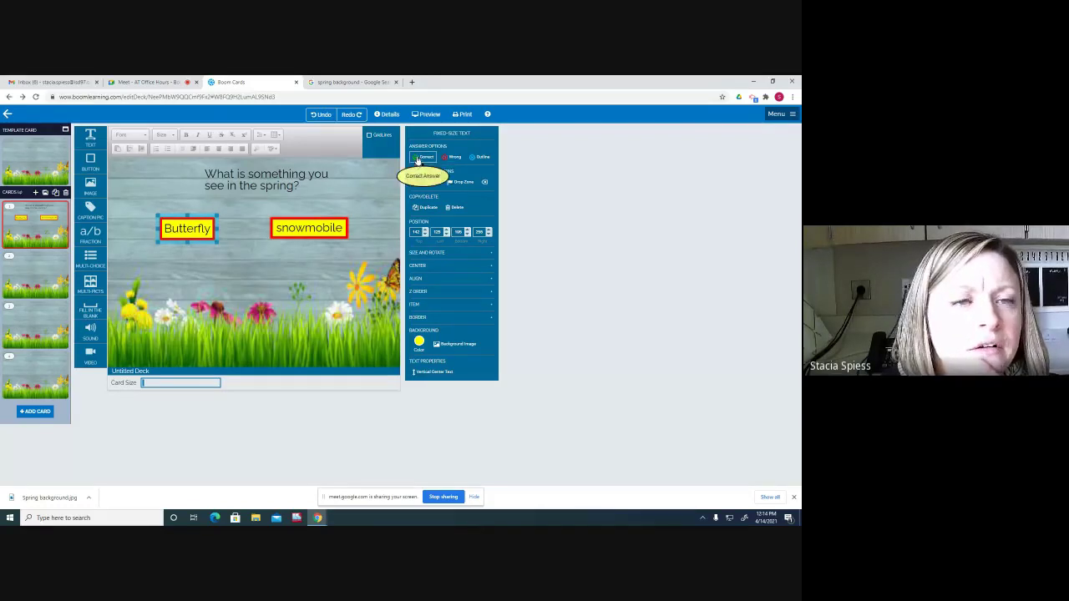
left_click(281, 282)
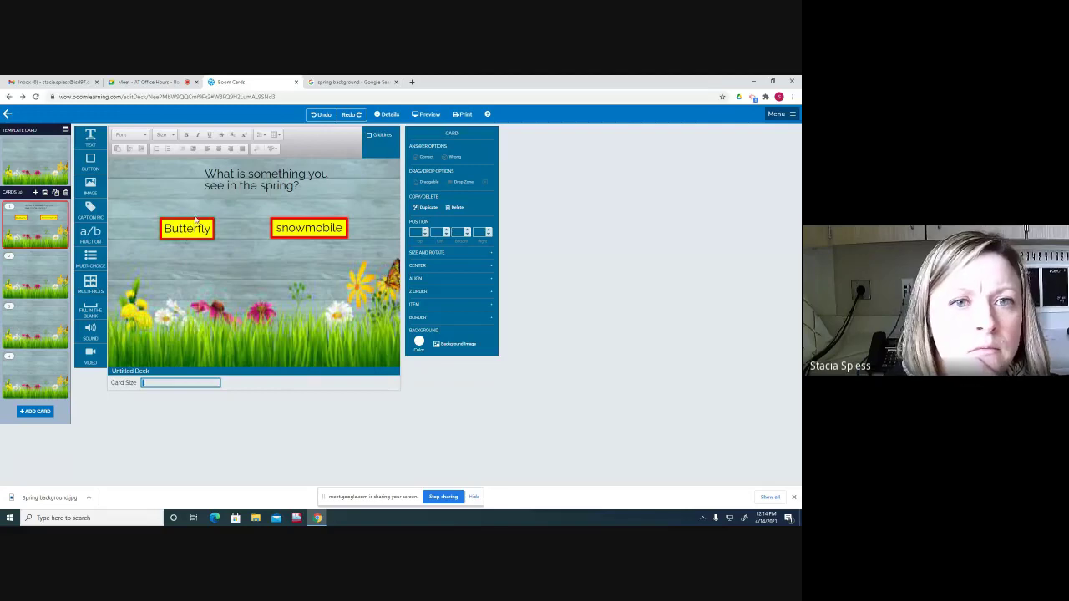
left_click(197, 219)
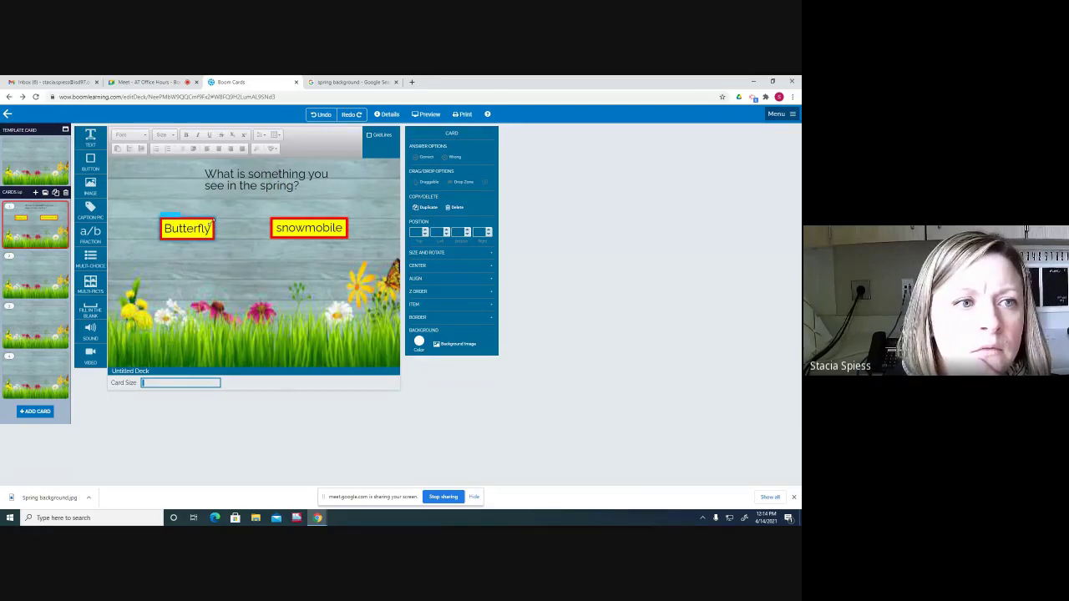
Step: Preview the card again, test the Butterfly answer, and return to the card editor
left_click(427, 114)
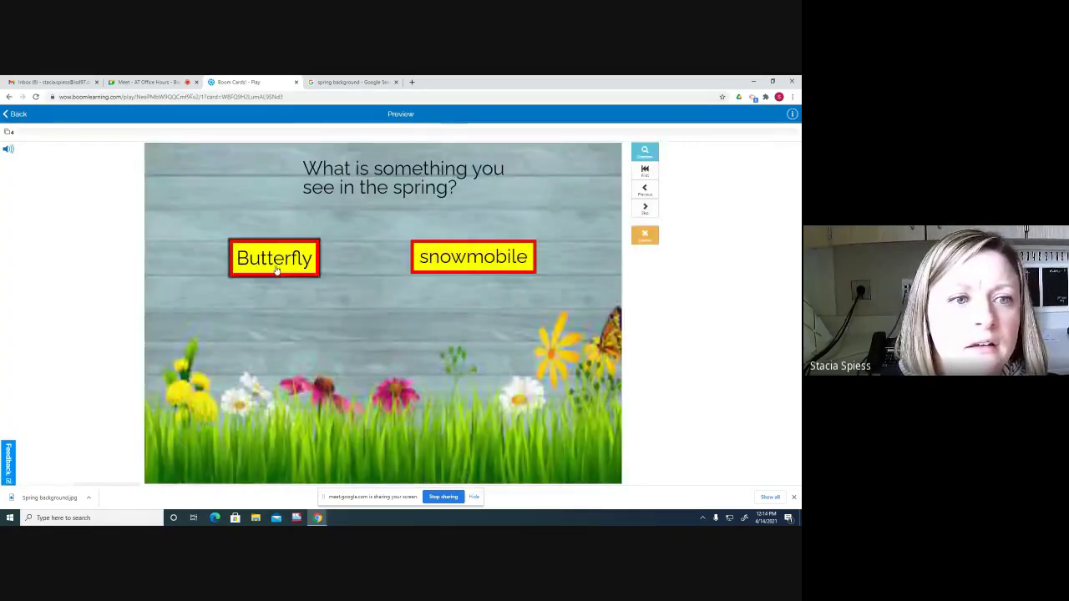
left_click(275, 266)
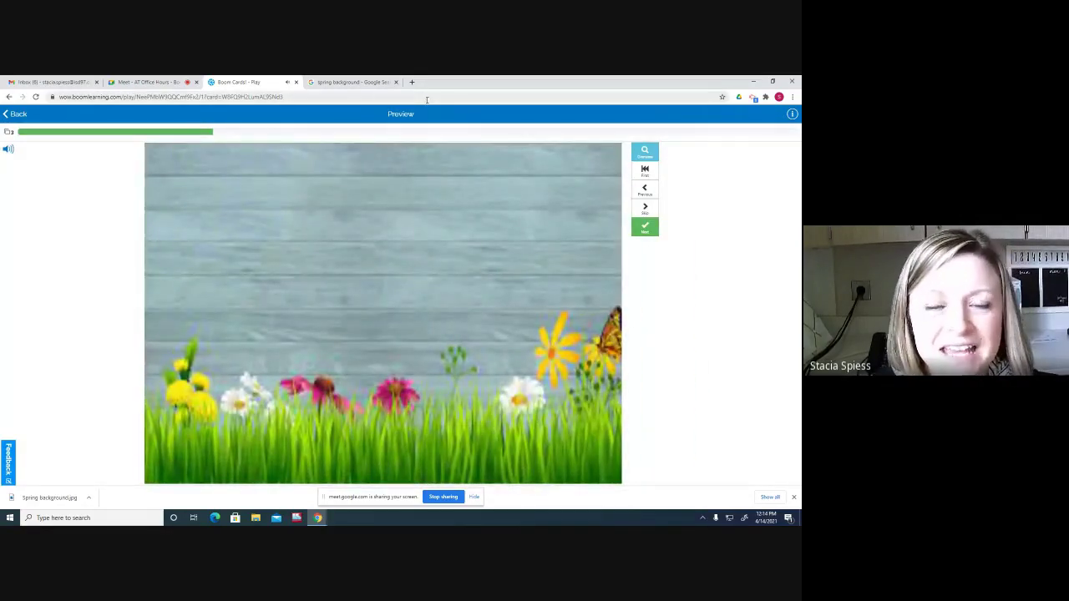
left_click(6, 116)
left_click(429, 303)
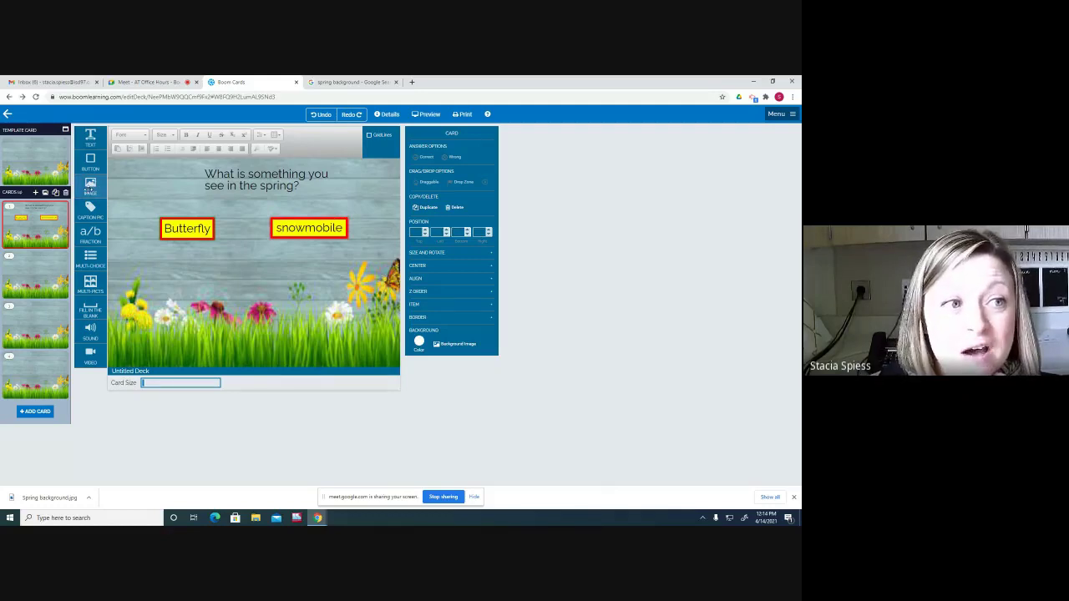
Step: Place an image placeholder below the Butterfly button and close the image library without choosing a picture
left_click_drag(90, 186, 180, 265)
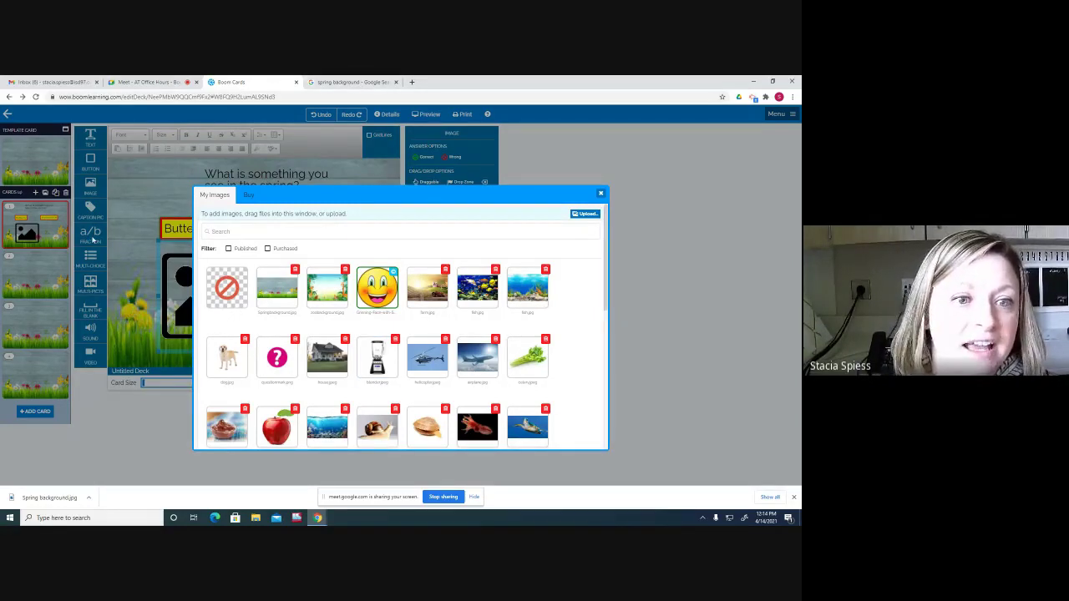
left_click(600, 194)
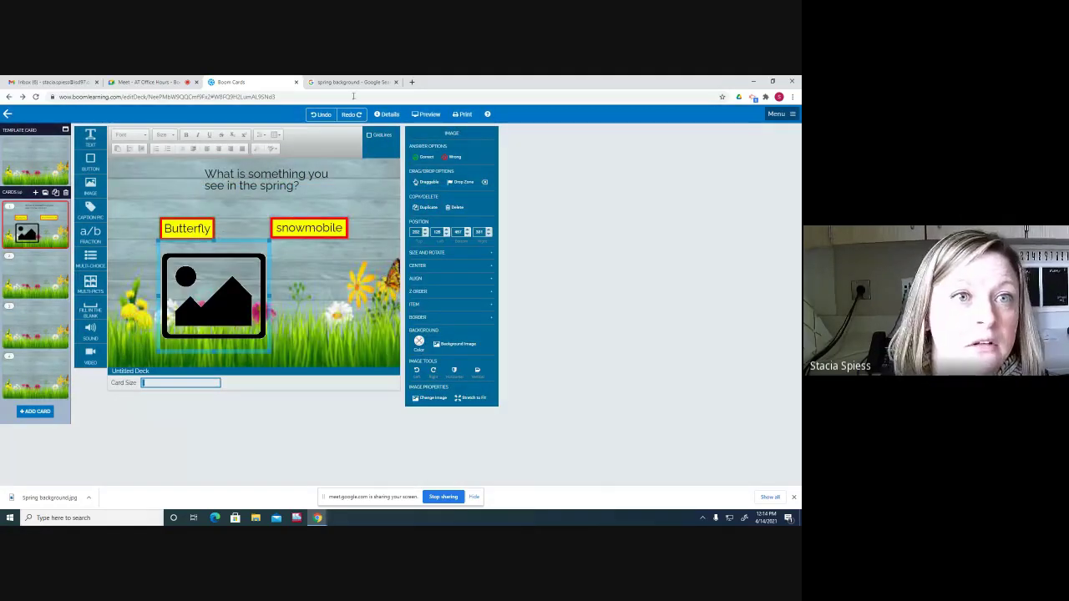
Step: Switch to the Google Images results and search for "butterfly"
left_click(356, 83)
left_click_drag(132, 122, 47, 122)
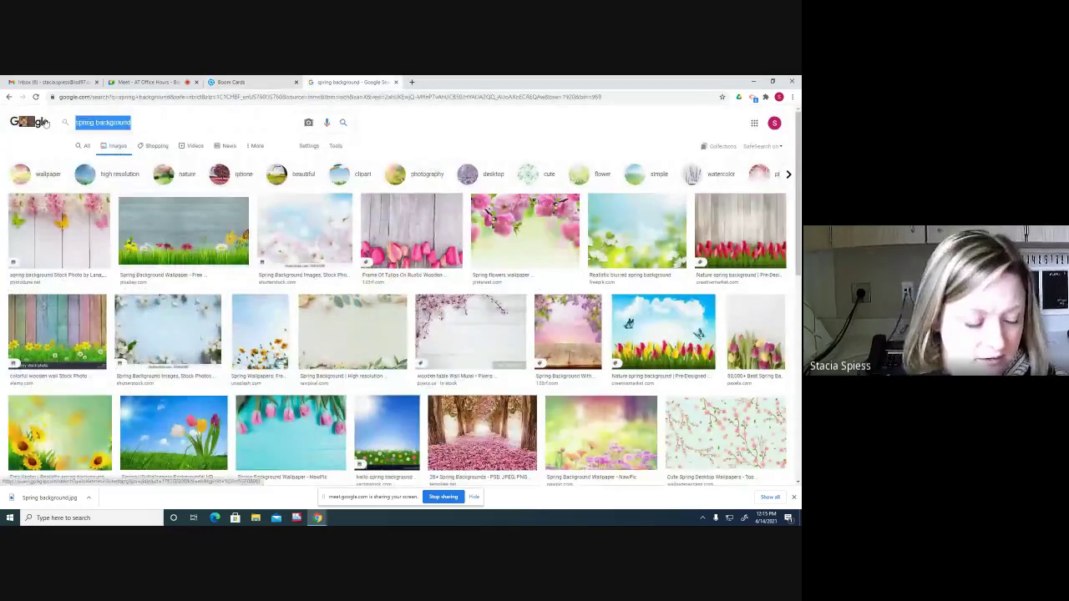
type("butterfly")
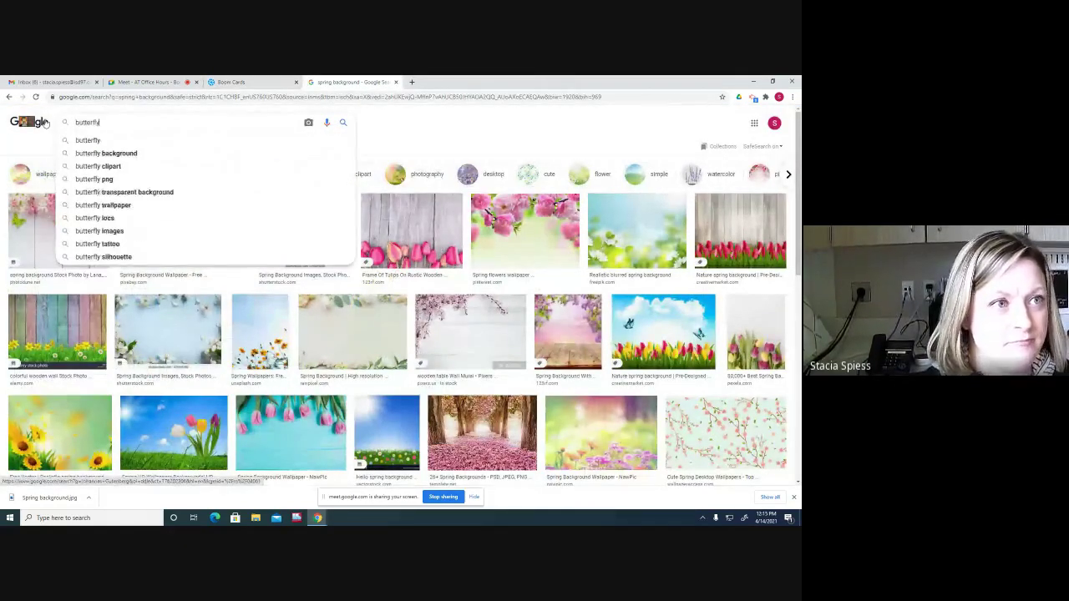
key("Return")
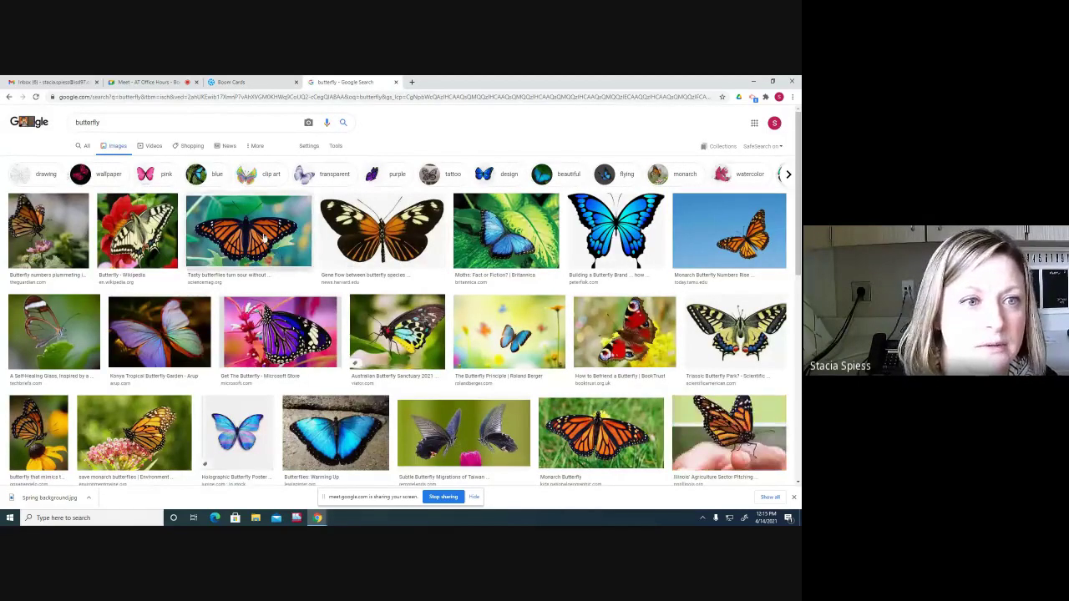
Step: Save the orange butterfly picture with the teal background to the Desktop as "butterfly"
right_click(264, 237)
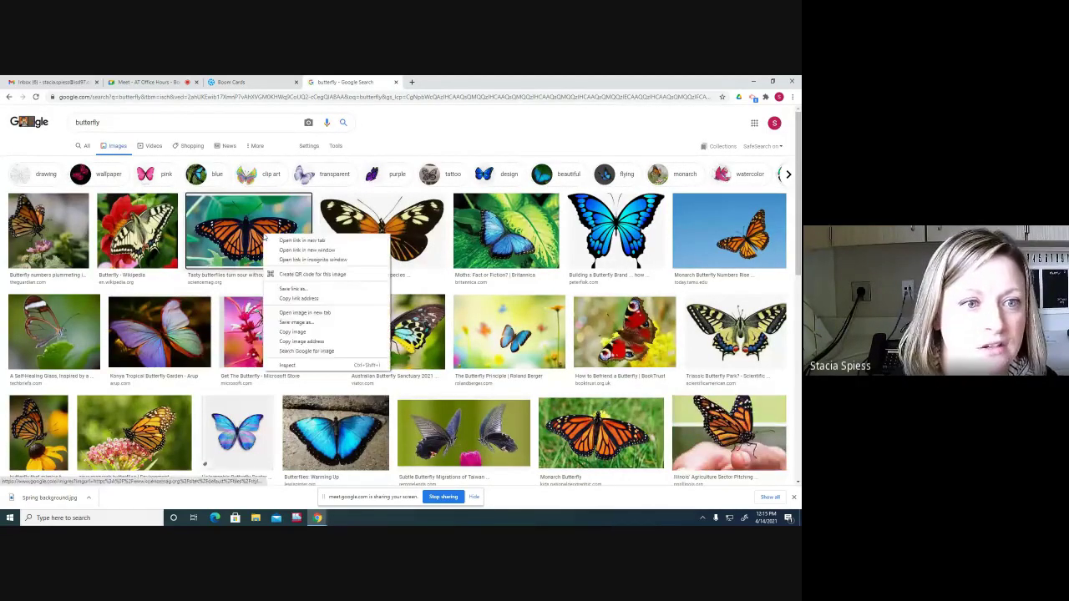
left_click(294, 323)
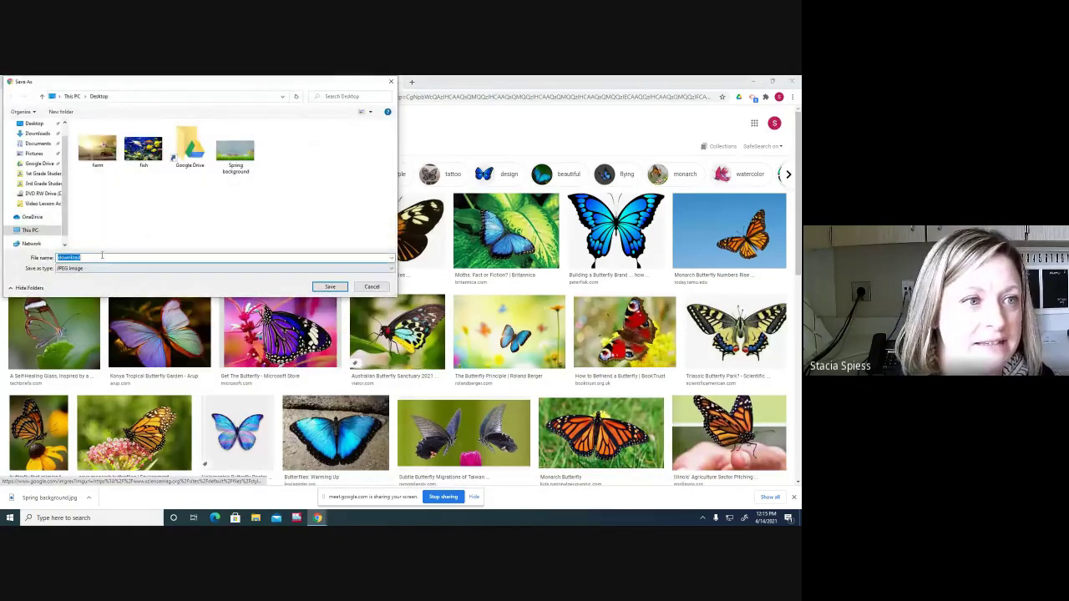
type("butterfly")
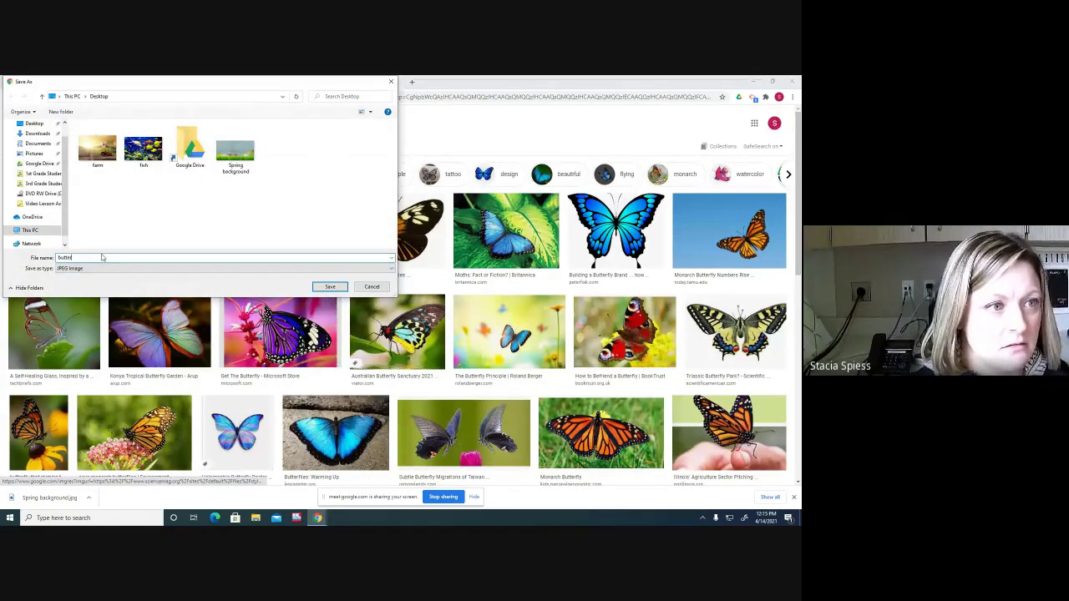
left_click(338, 286)
Step: Return to Boom Cards, upload butterfly.jpg from the Desktop to the image library, and close the library
left_click(242, 82)
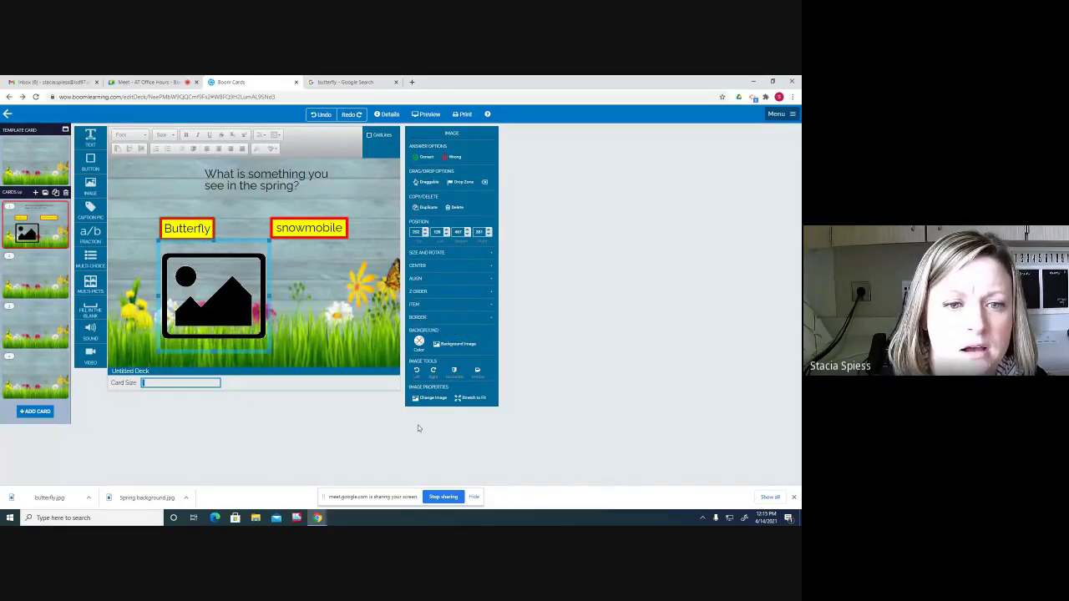
left_click(457, 345)
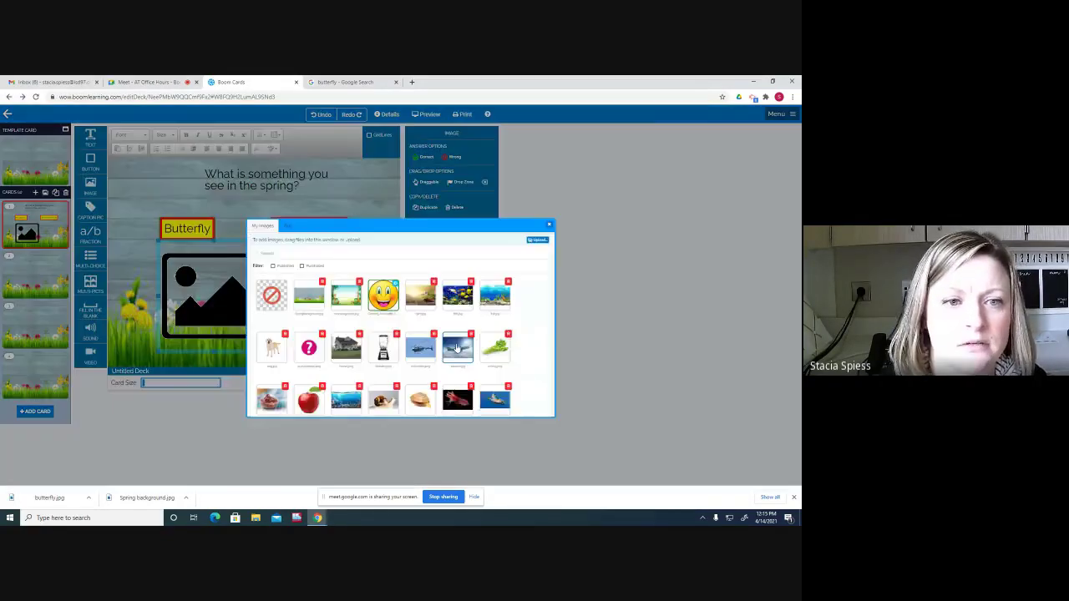
left_click(585, 215)
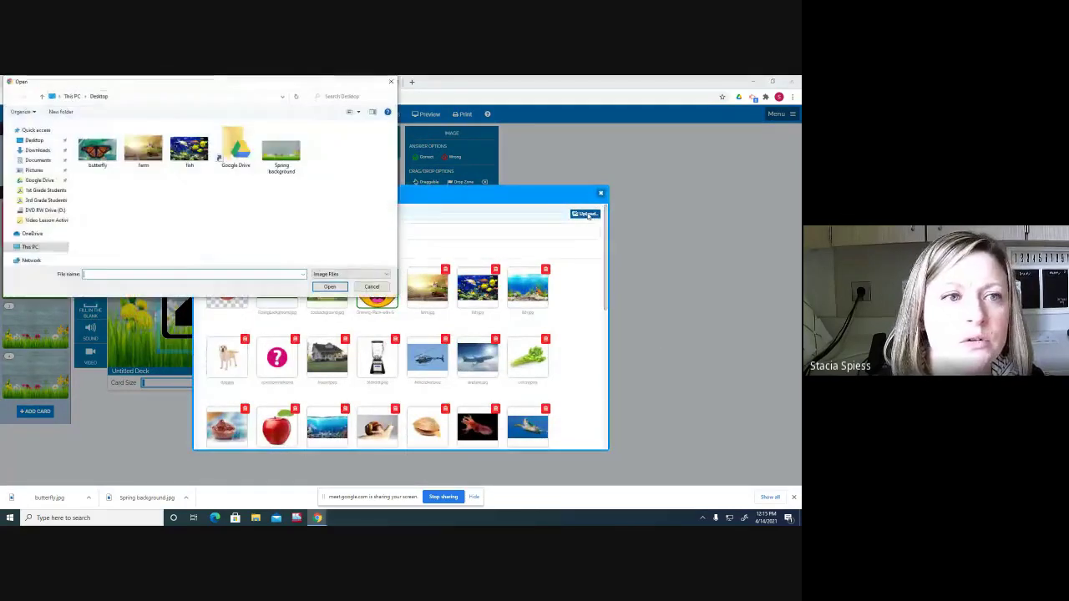
left_click(342, 288)
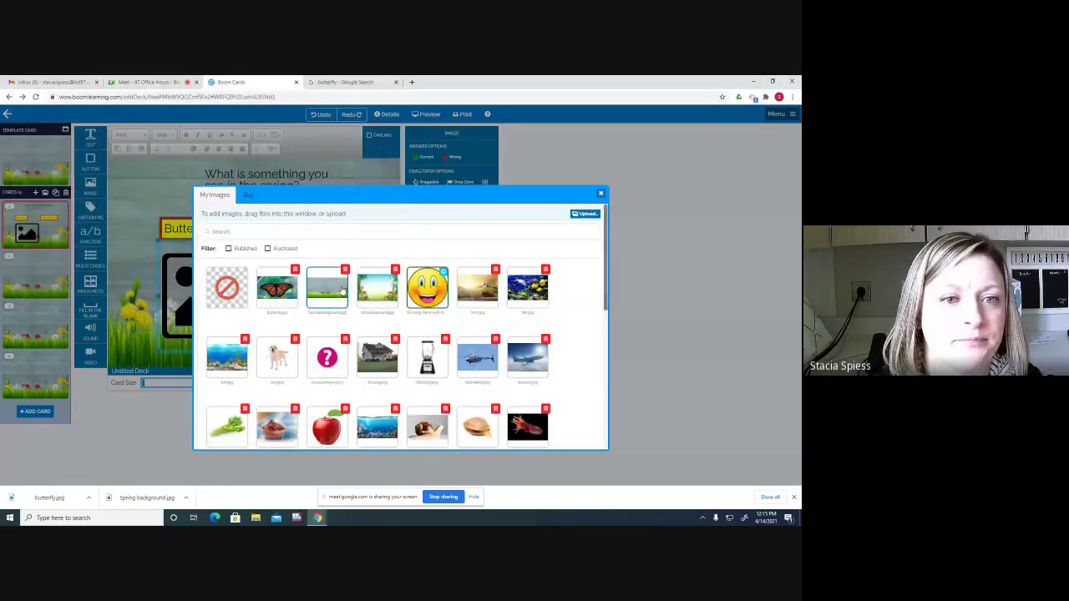
left_click(601, 194)
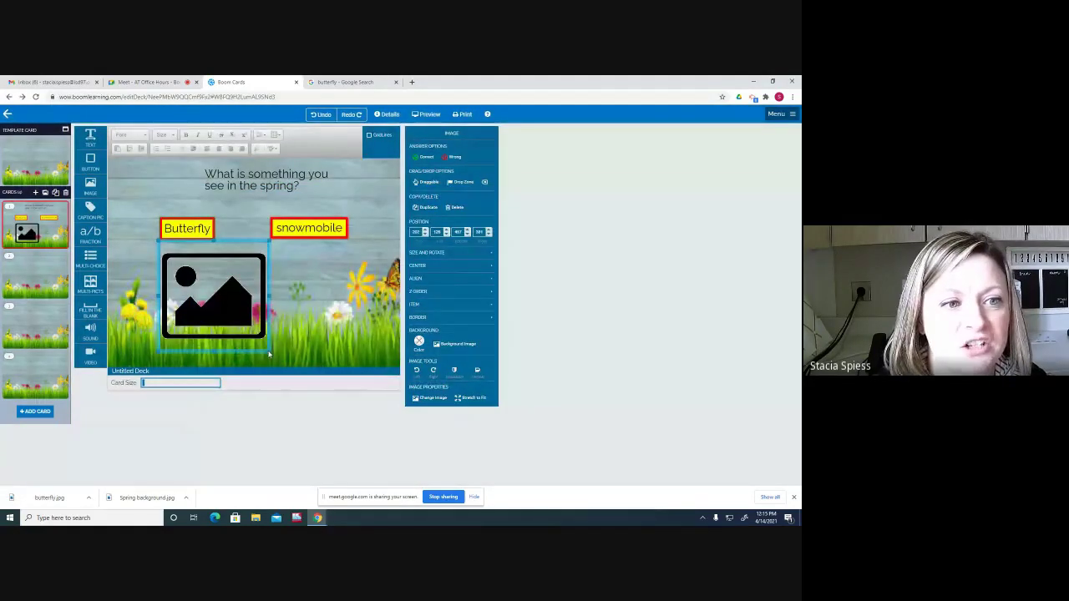
Step: Shrink the image placeholder, center it below the Butterfly button, and fill it with butterfly.jpg from the image library
left_click_drag(268, 357, 242, 305)
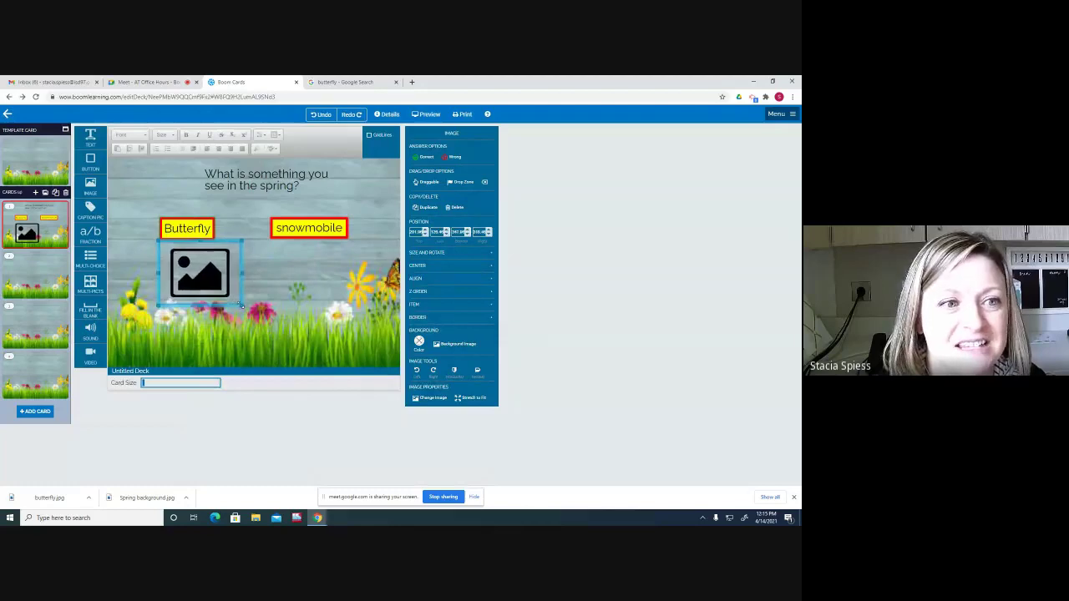
left_click_drag(220, 243, 204, 250)
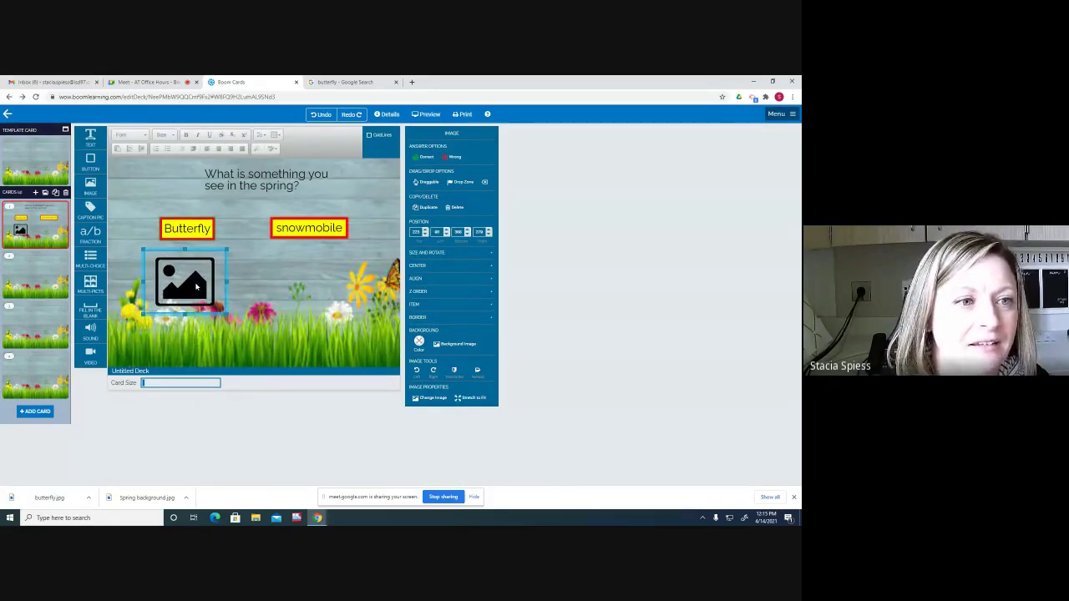
double_click(171, 282)
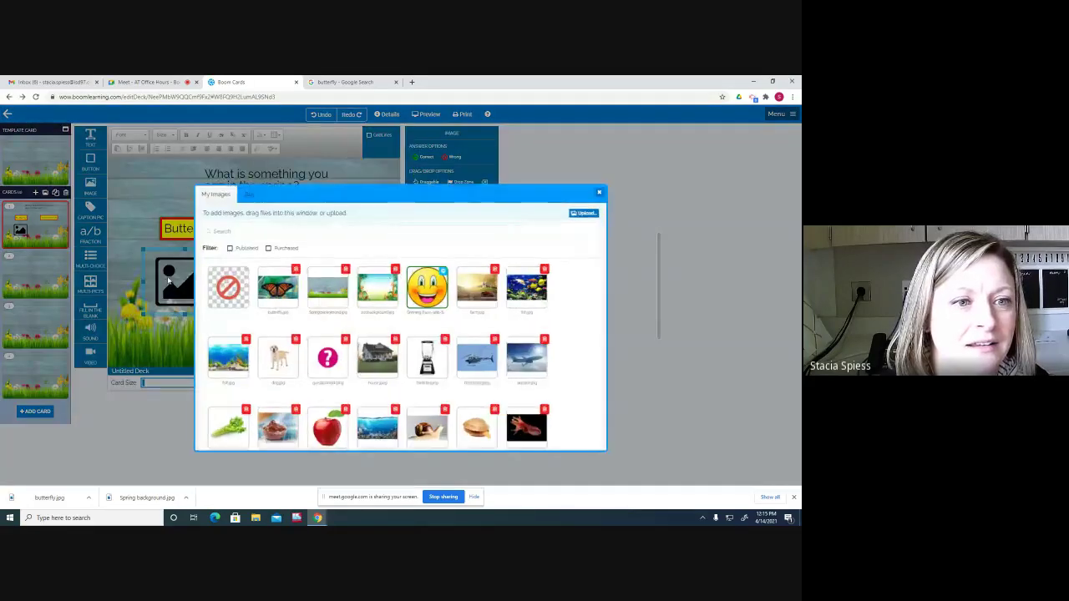
left_click(272, 300)
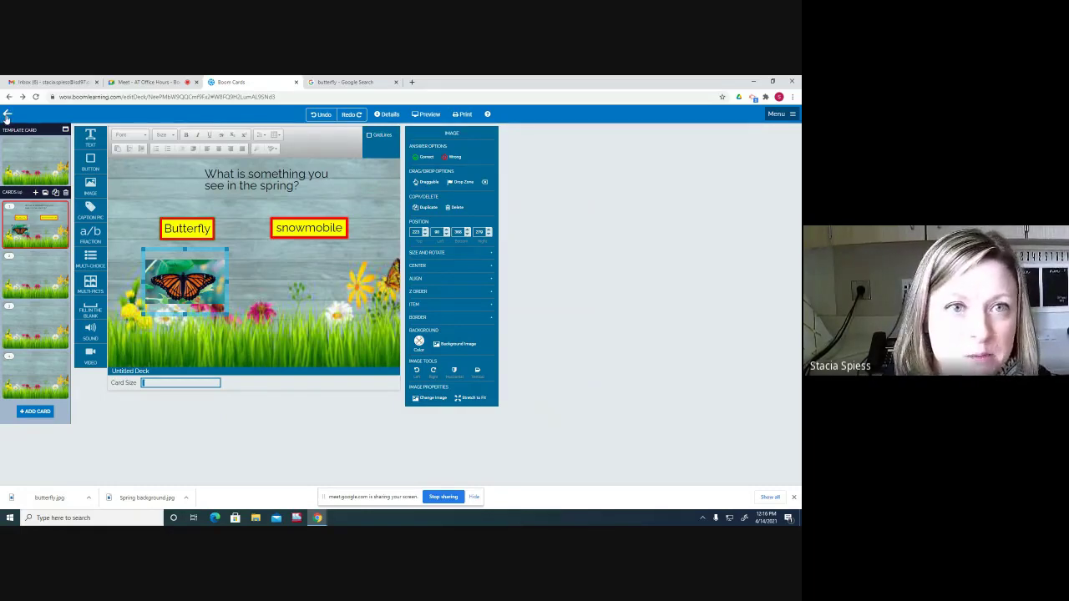
Step: Leave the deck editor and search the Boom Cards store's images for "snowmobile"
left_click(8, 114)
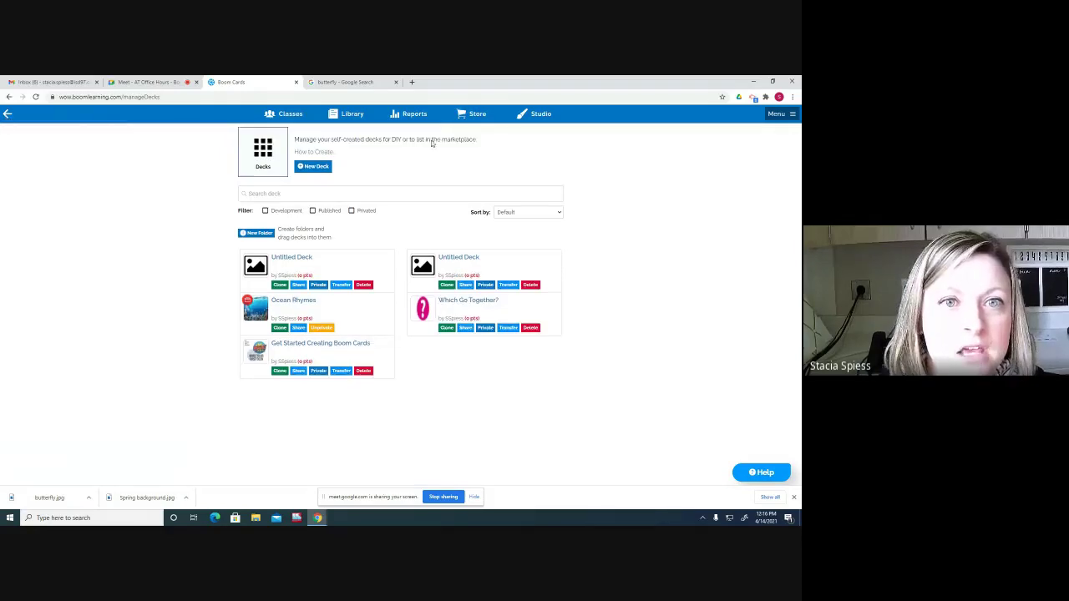
left_click(473, 119)
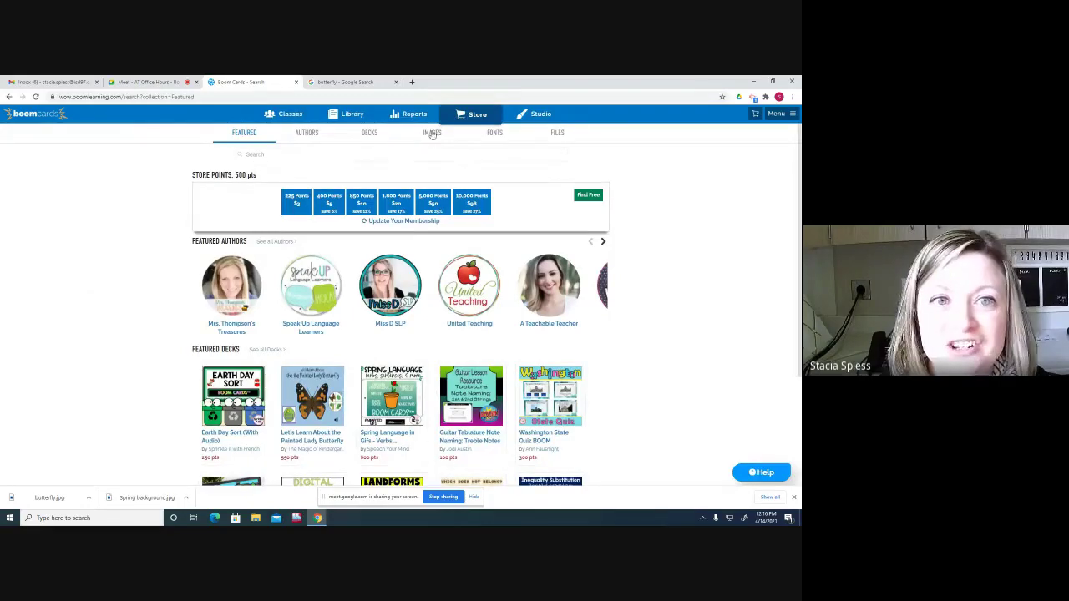
left_click(431, 134)
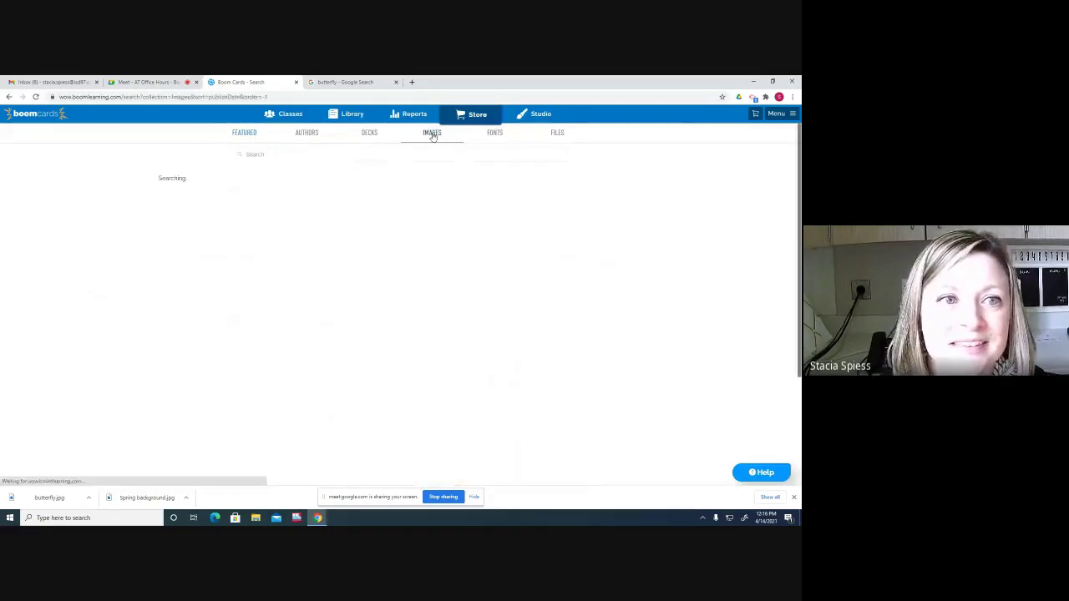
left_click(273, 157)
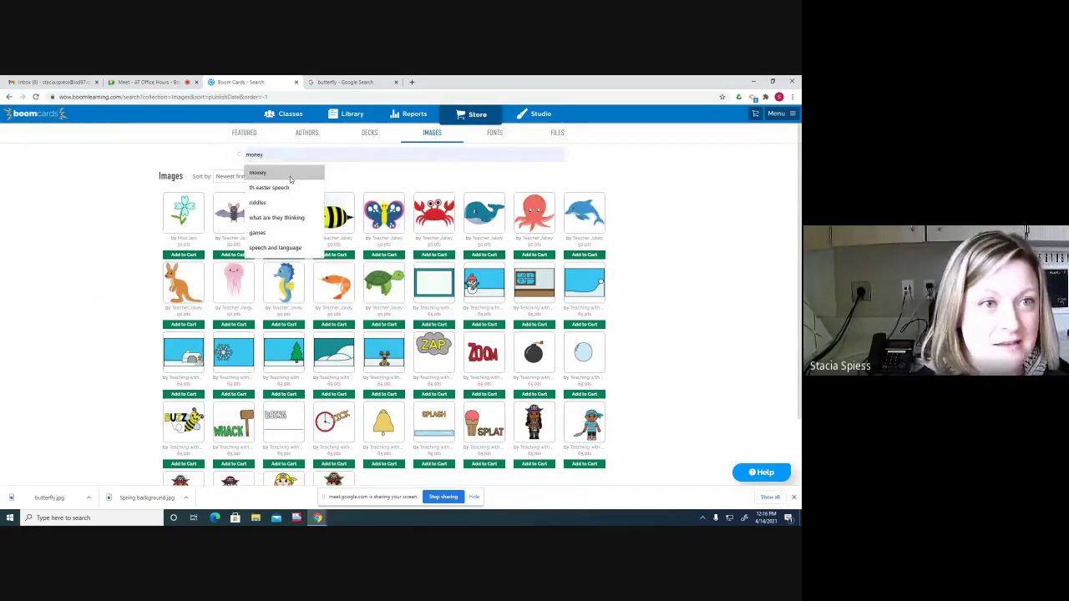
type("snowmobil")
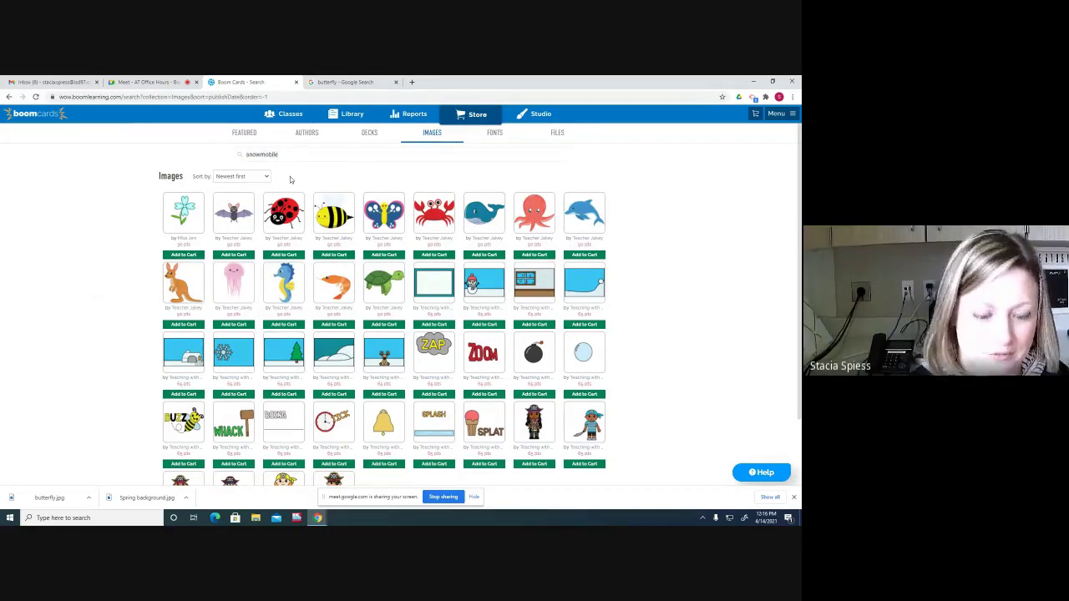
key("Return")
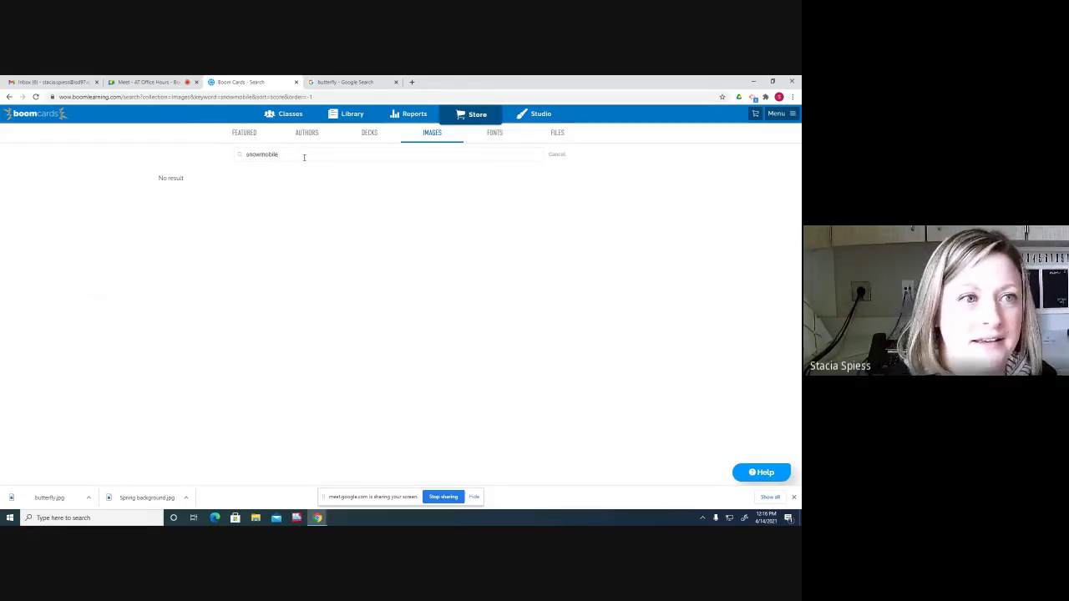
Step: Search the store images for "butterfly" and sort the results by Price - Low to High
double_click(282, 155)
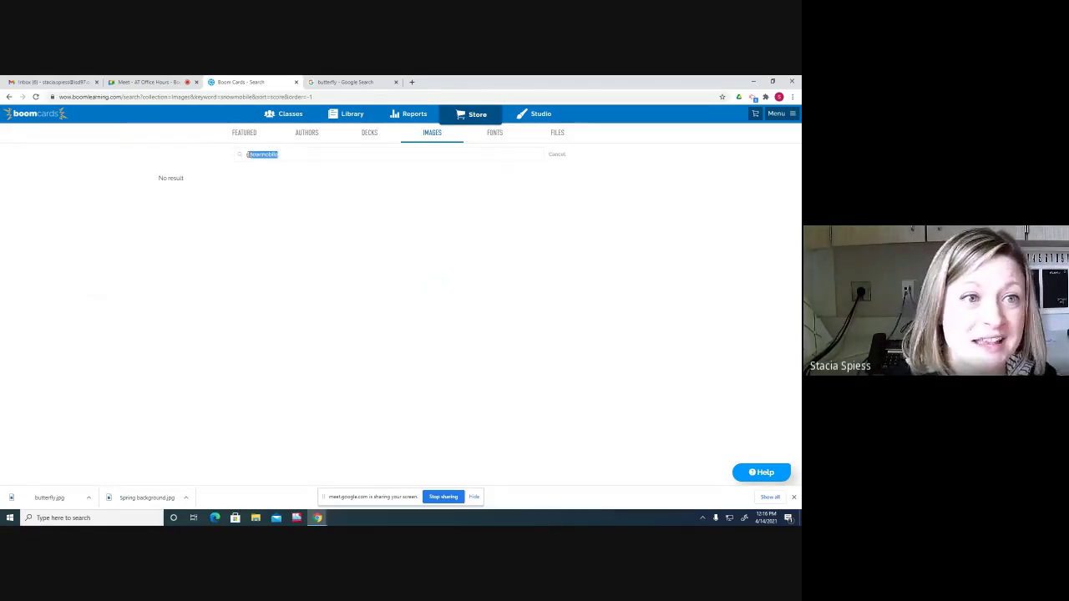
key("BackSpace")
type("butte")
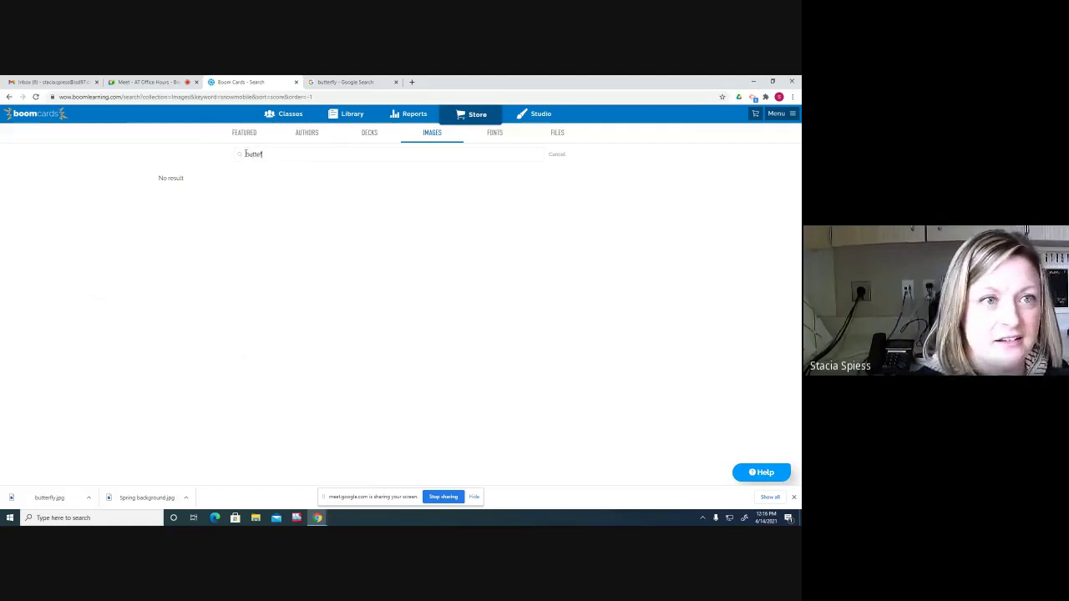
type("rf")
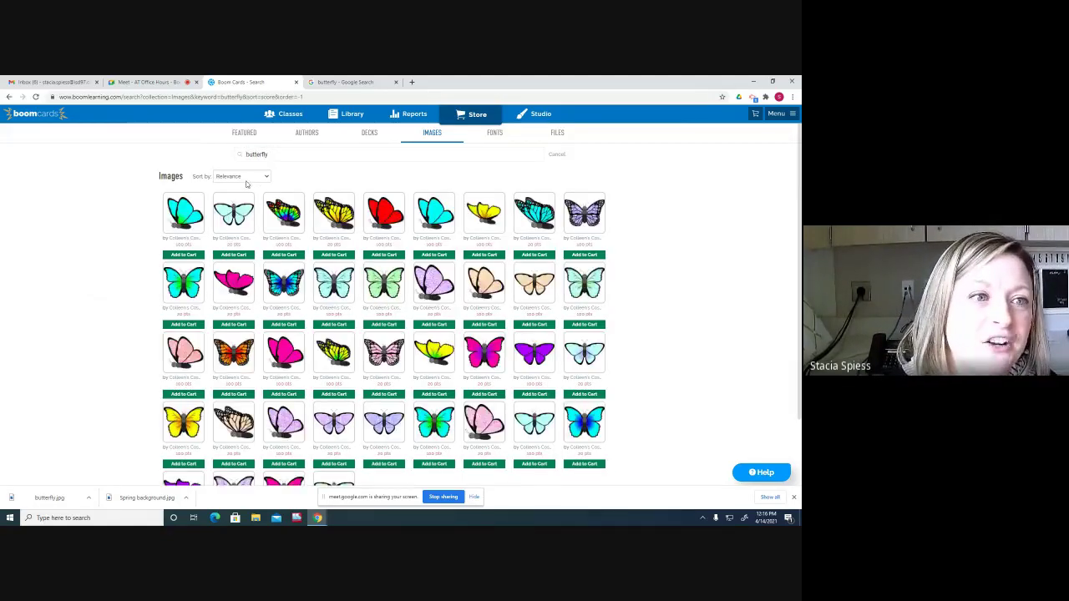
left_click(240, 177)
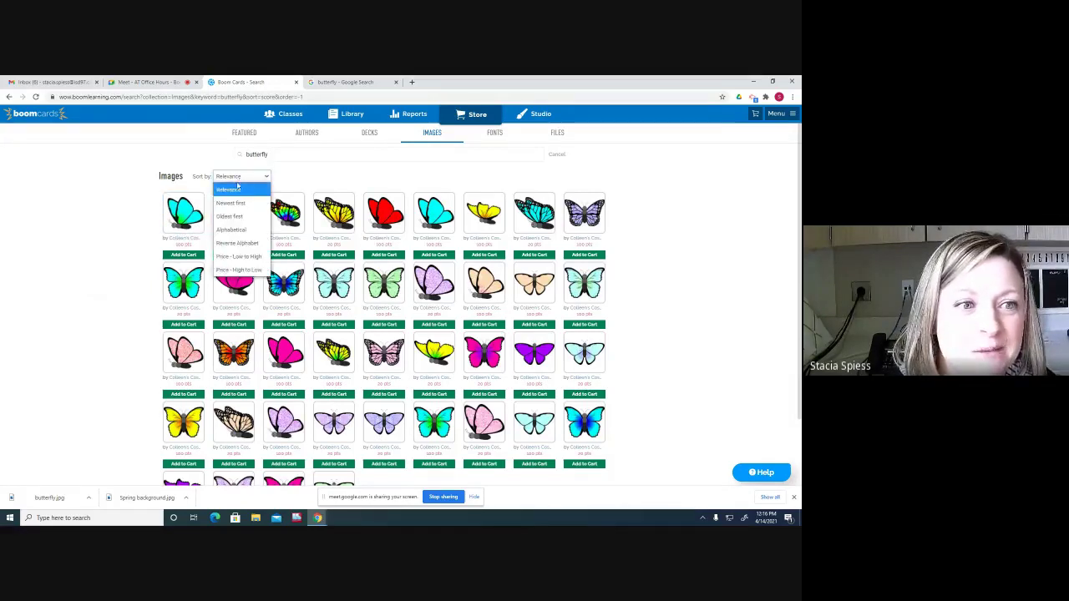
left_click(238, 262)
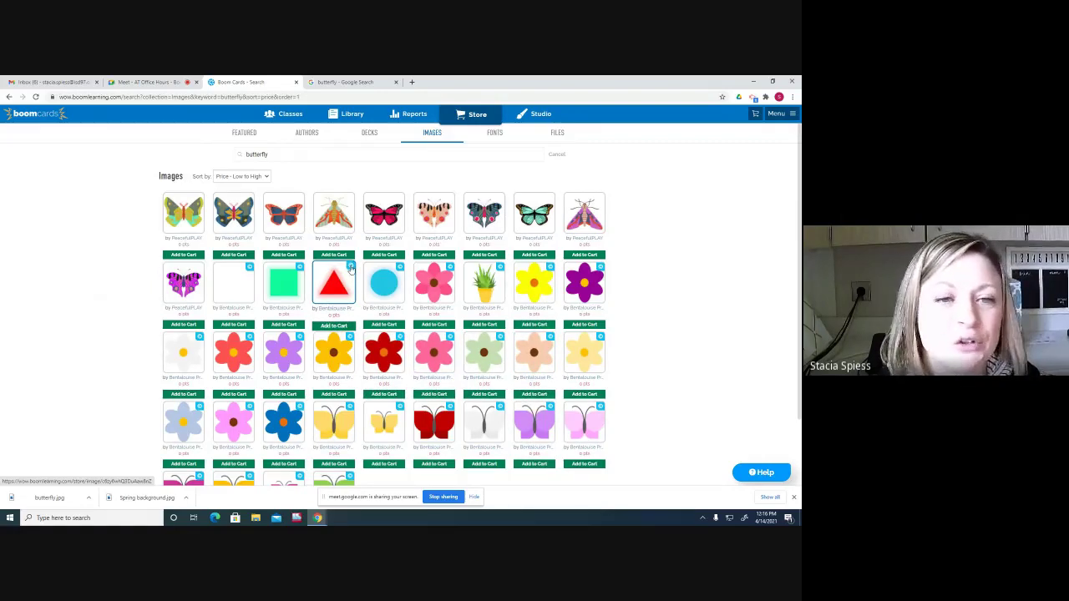
Step: Buy the free pink butterfly image for 0 points so it is added to the library
left_click(387, 220)
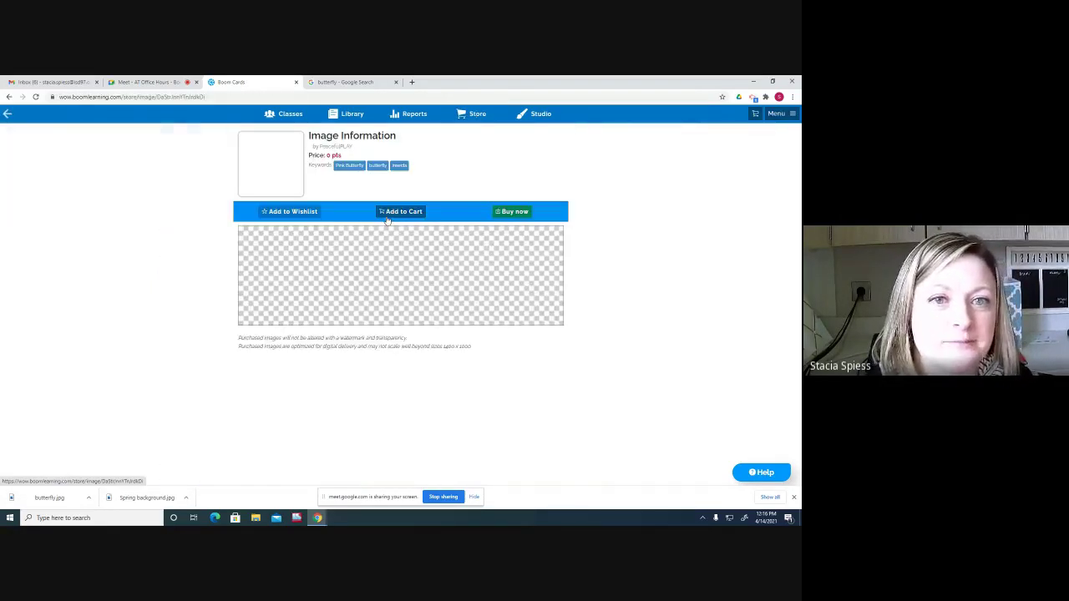
left_click(515, 212)
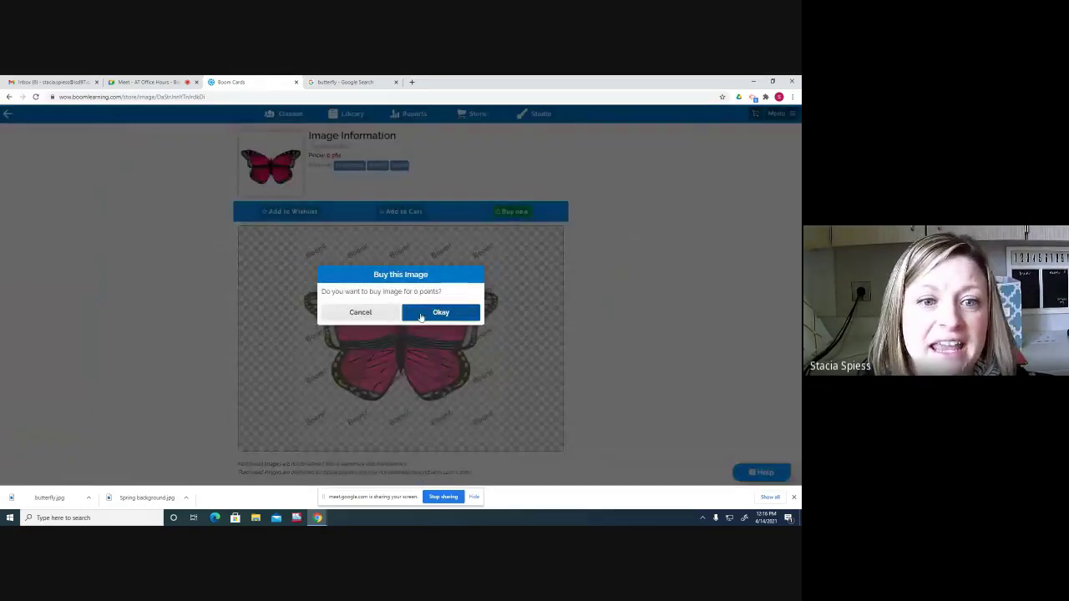
left_click(431, 315)
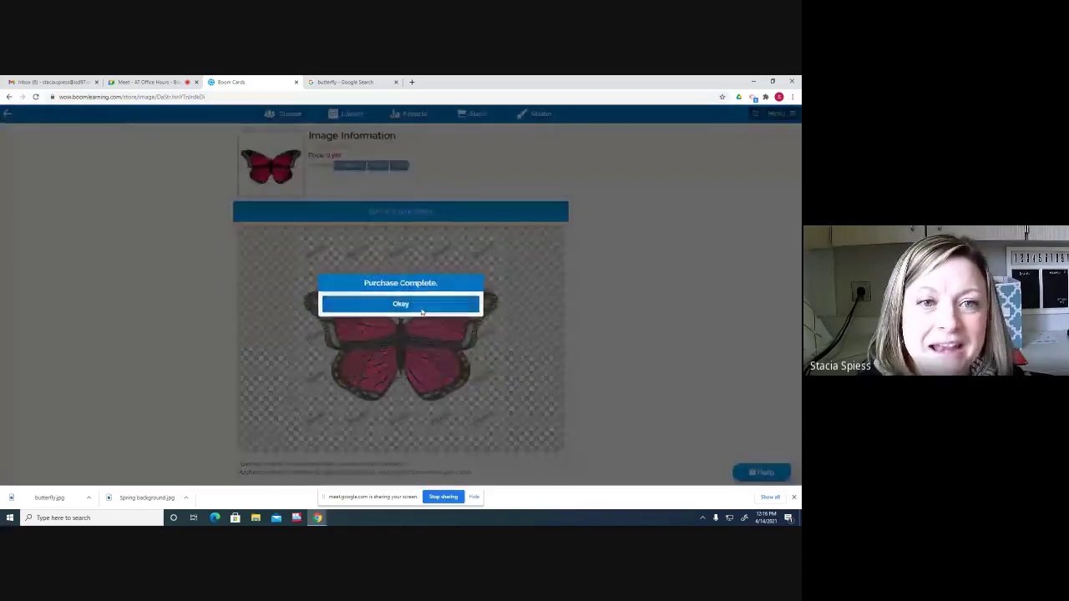
left_click(422, 312)
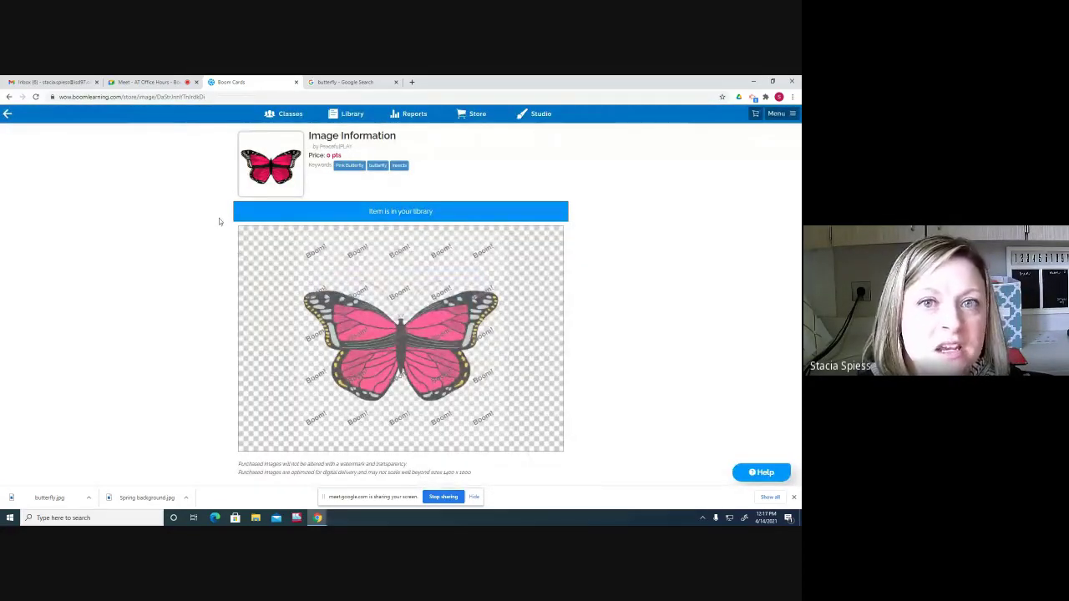
Step: Return to the studio's deck list and reopen the untitled spring deck for editing
left_click(541, 113)
scroll(347, 428, "down", 3)
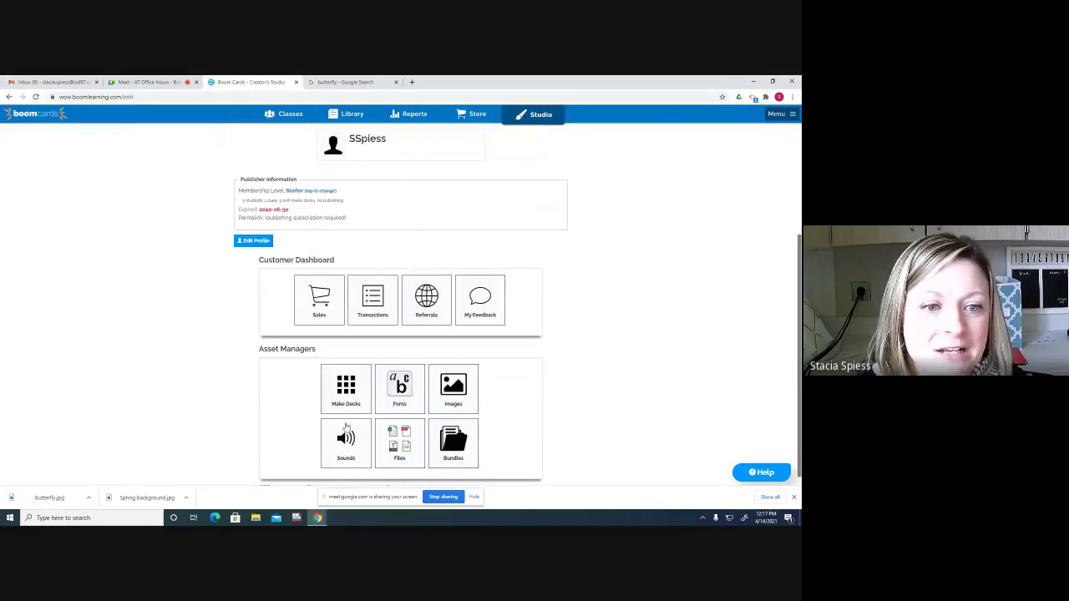
left_click(346, 389)
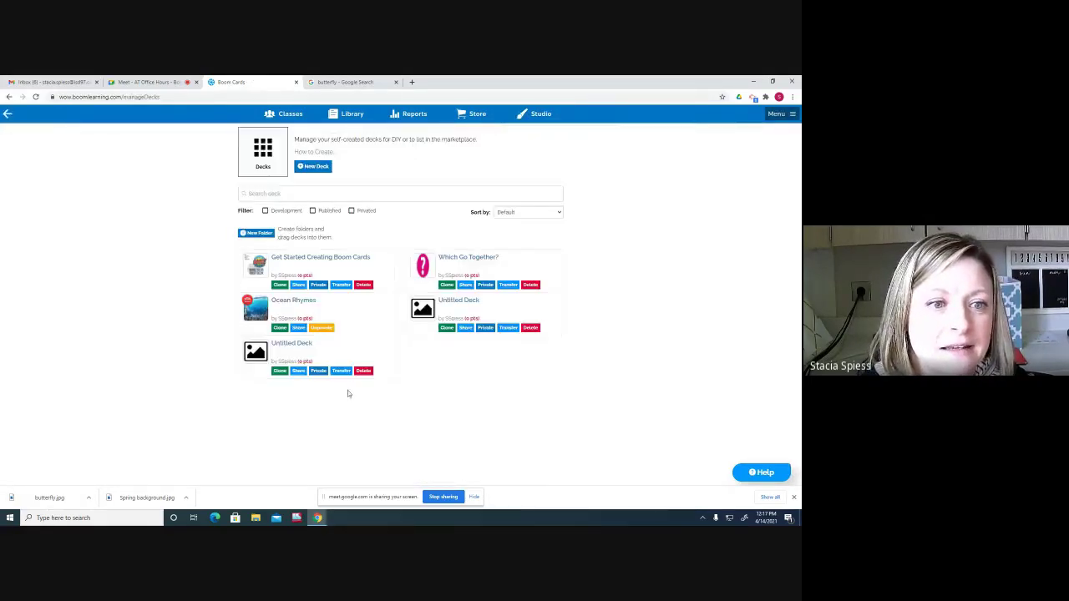
left_click(282, 344)
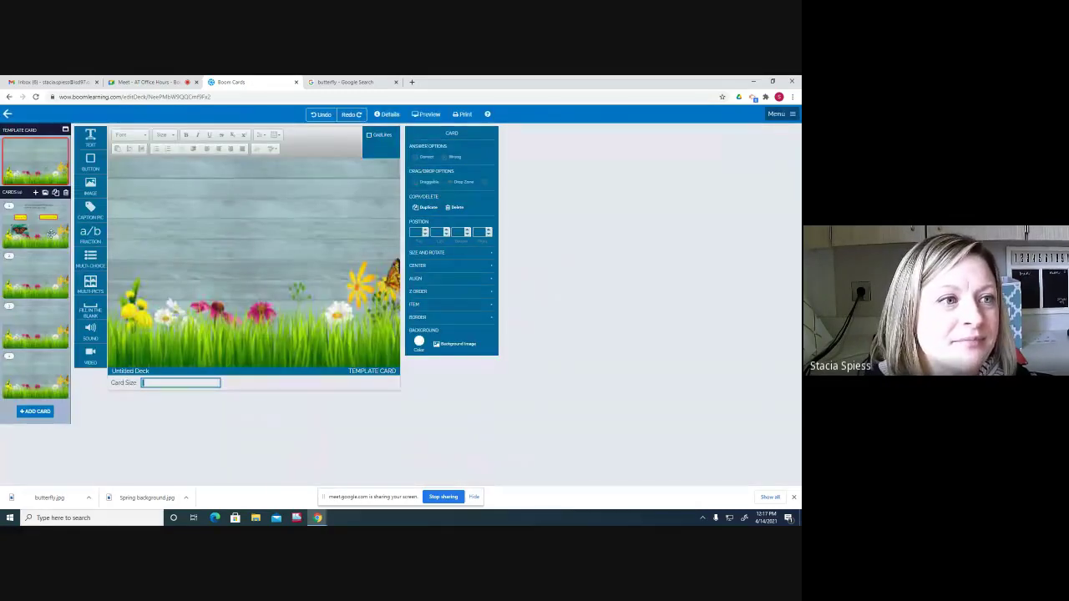
Step: Replace the butterfly photo under the Butterfly button on the first card with the purchased pink butterfly image
left_click(189, 290)
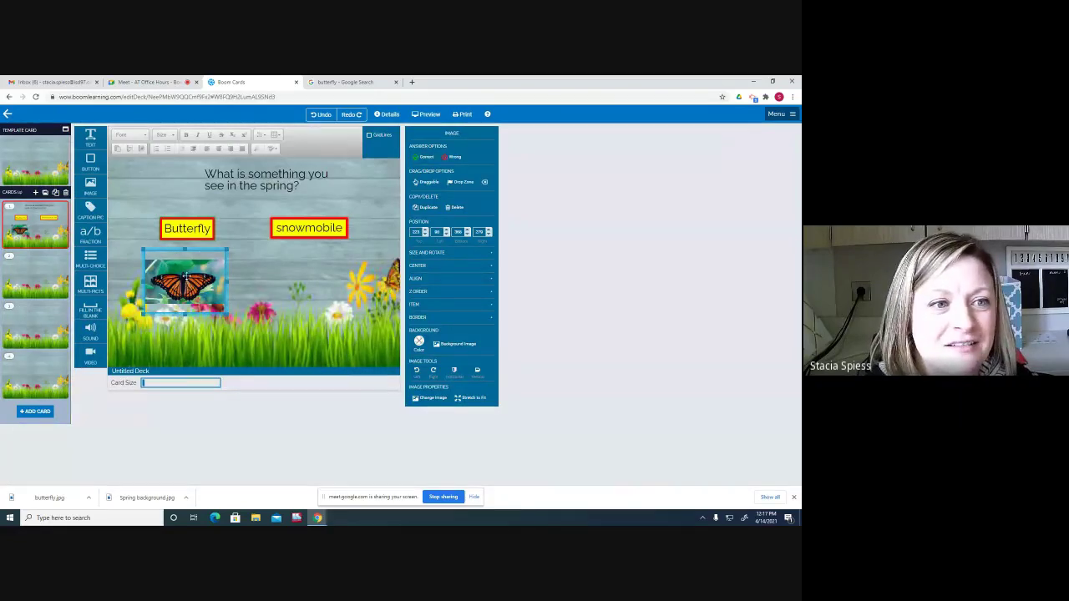
double_click(186, 276)
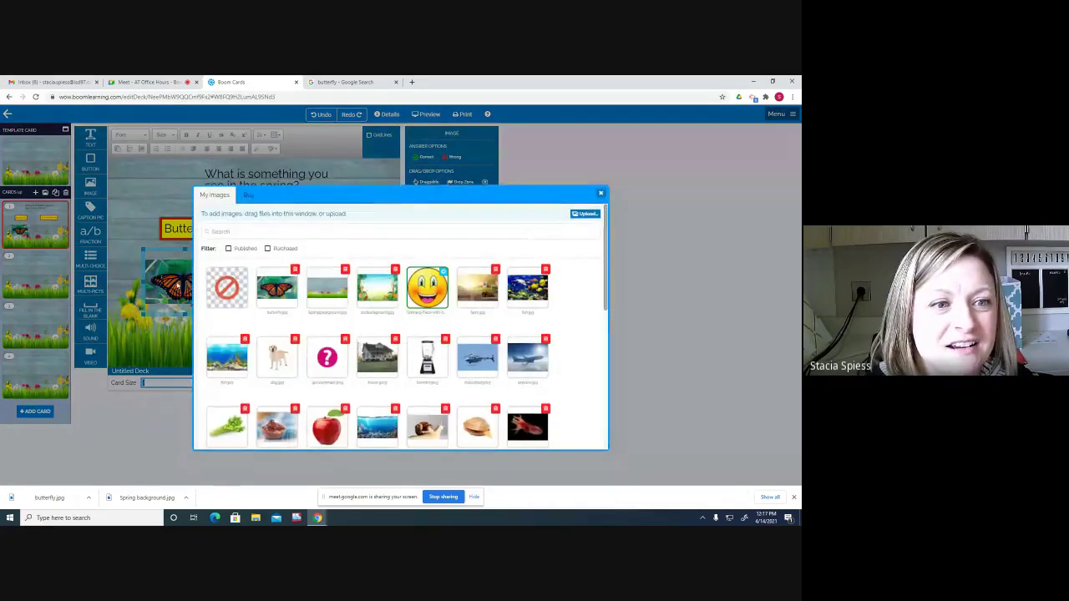
left_click(285, 250)
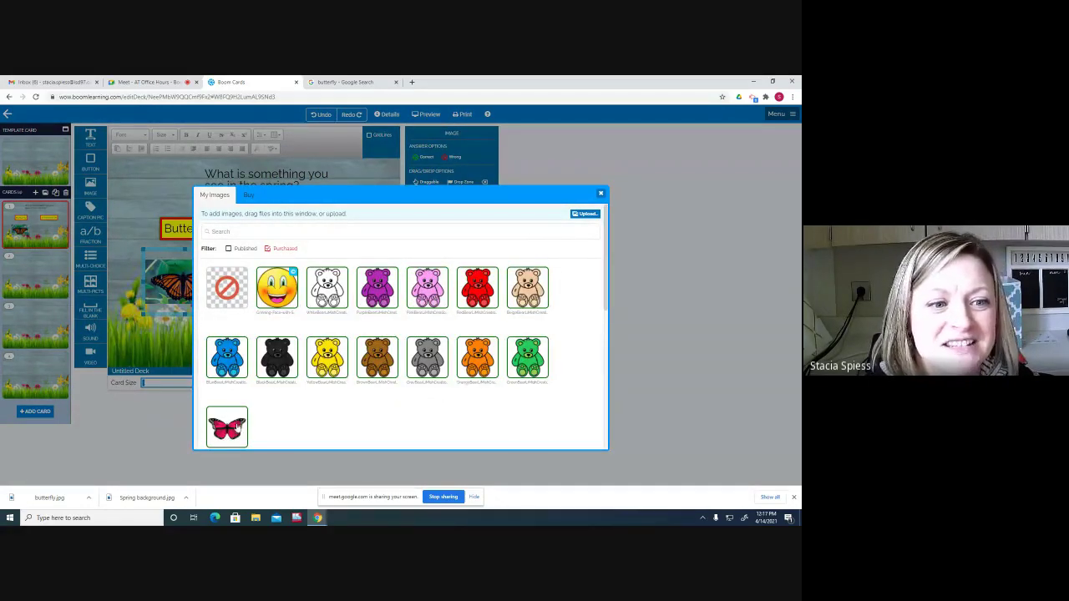
left_click(228, 429)
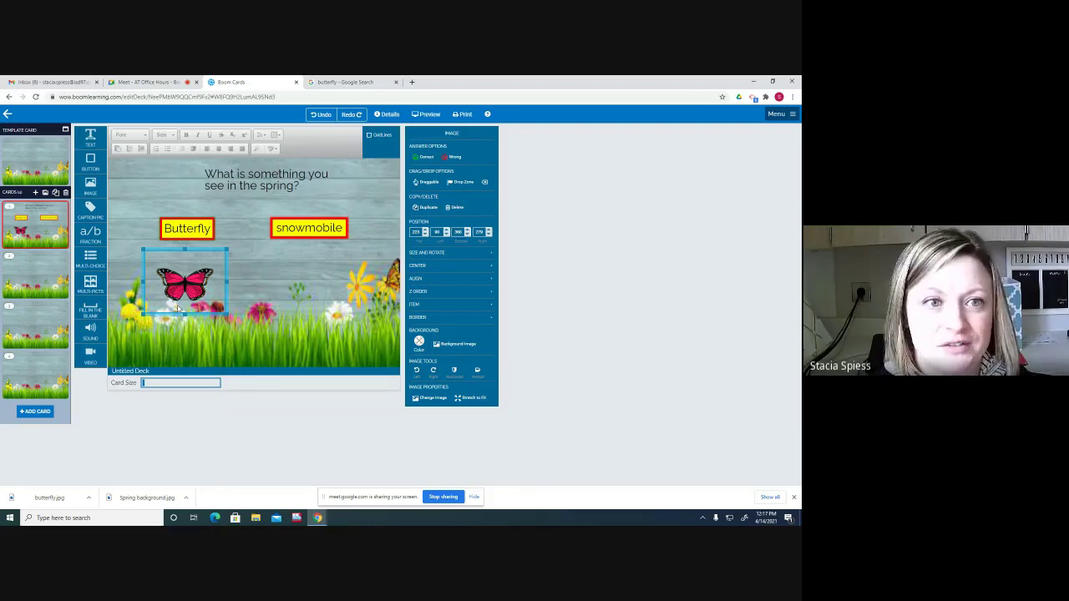
left_click(266, 263)
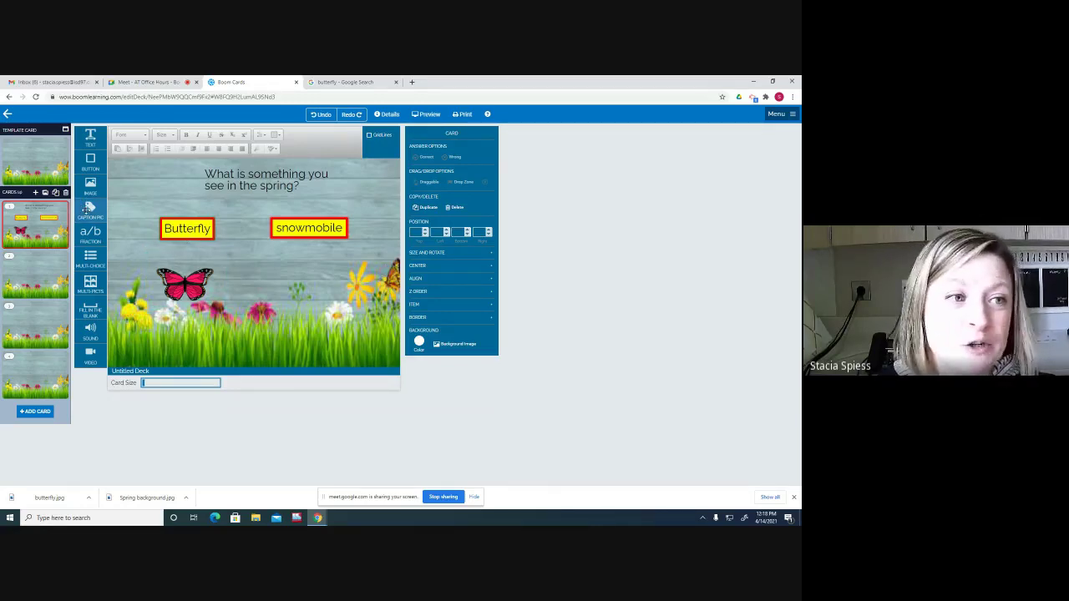
Step: Add a captioned picture below the snowmobile button, with the caption "butterfly" and the purchased pink butterfly image
left_click_drag(87, 207, 321, 273)
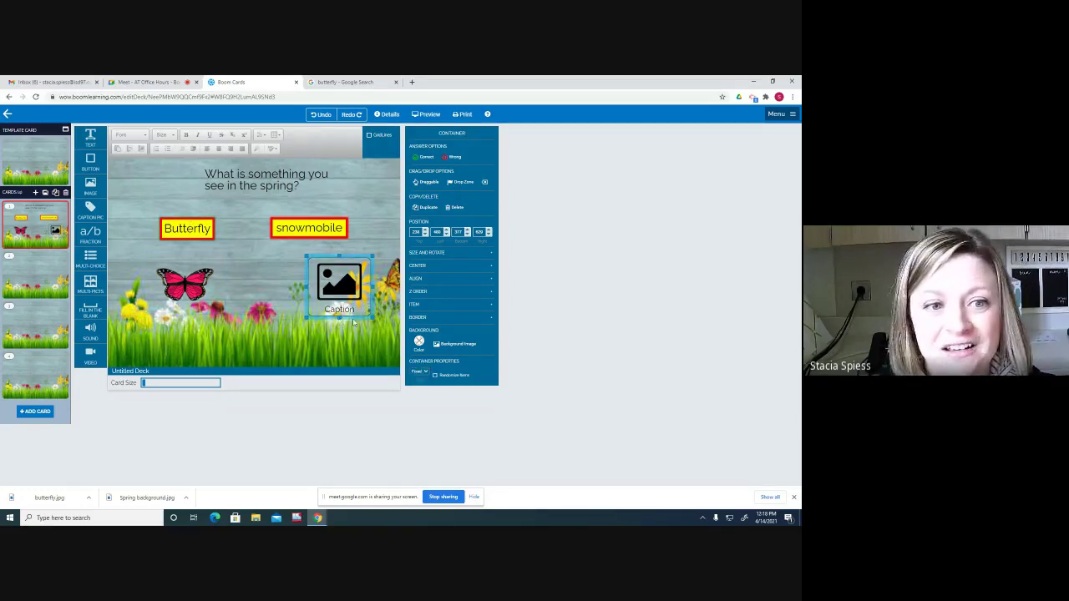
left_click(339, 311)
left_click_drag(354, 310, 325, 309)
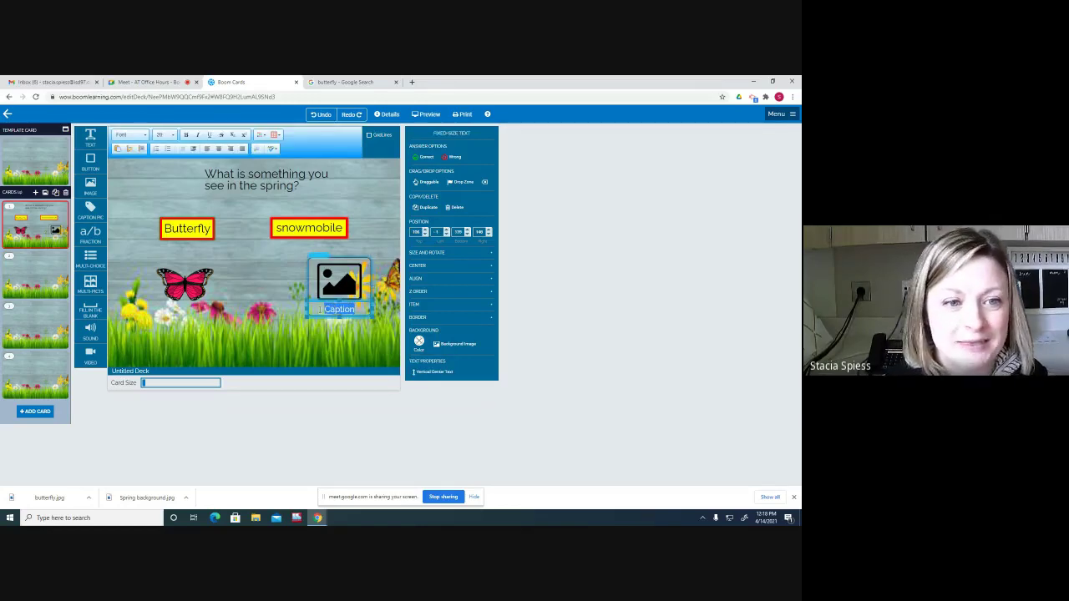
type("butterfly")
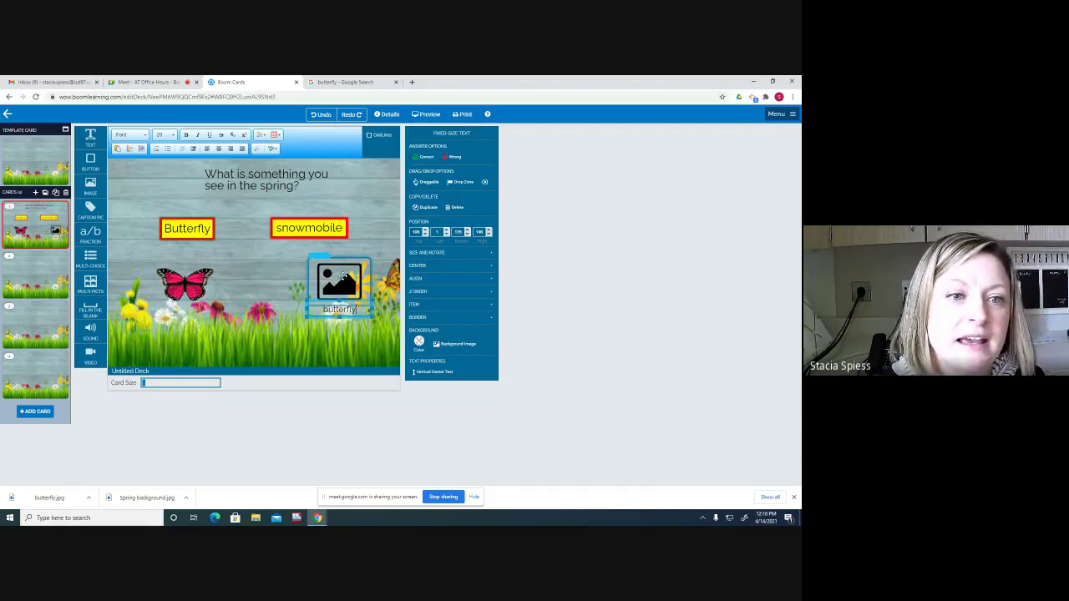
double_click(342, 279)
left_click(224, 424)
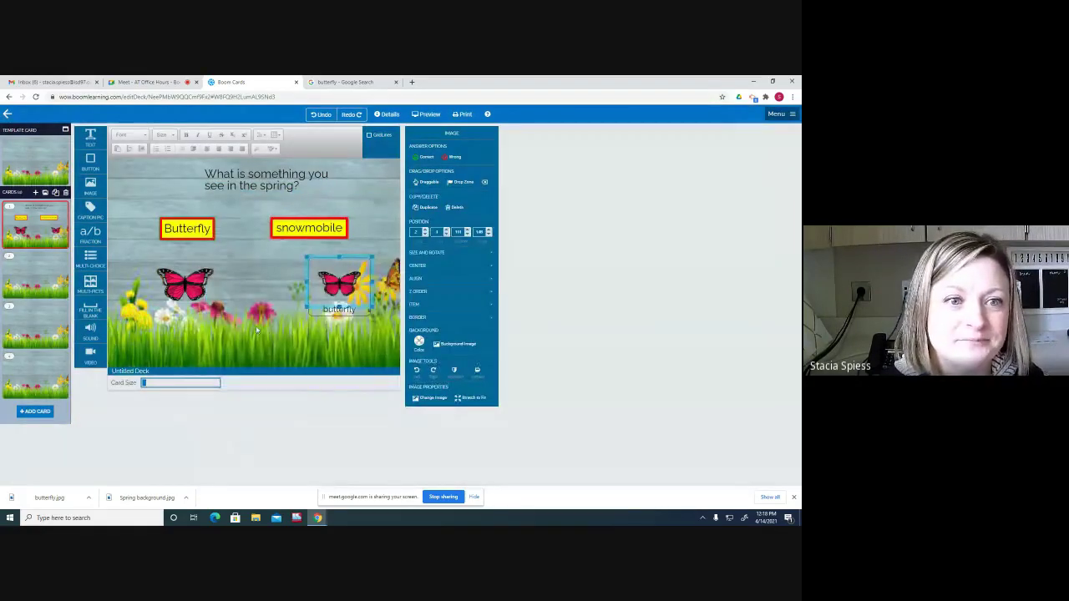
left_click(252, 415)
Step: Mark the butterfly image inside the captioned picture as a correct answer
left_click(357, 267)
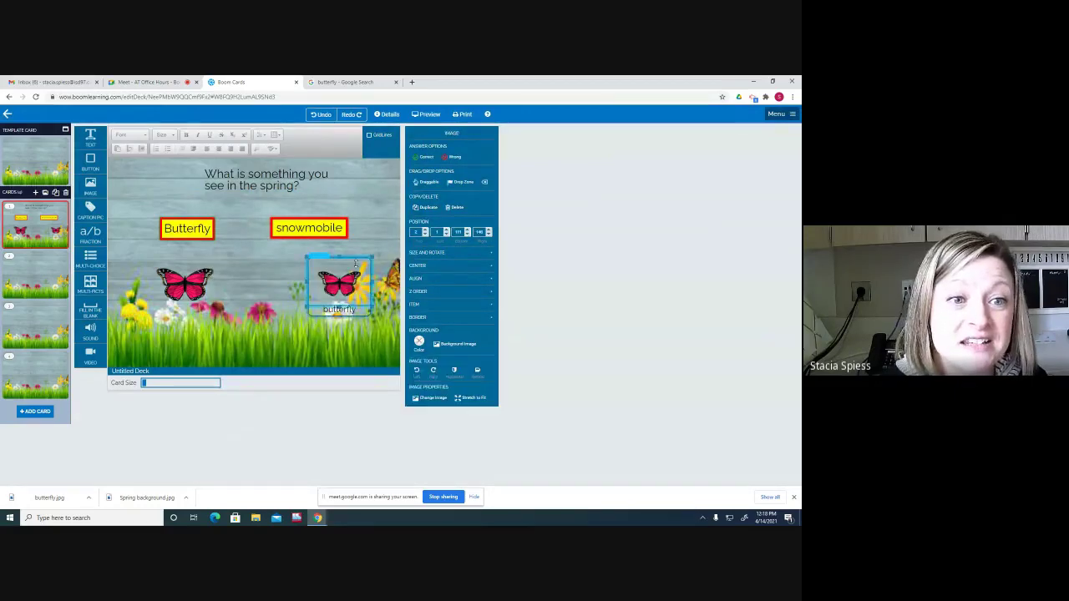
left_click(423, 158)
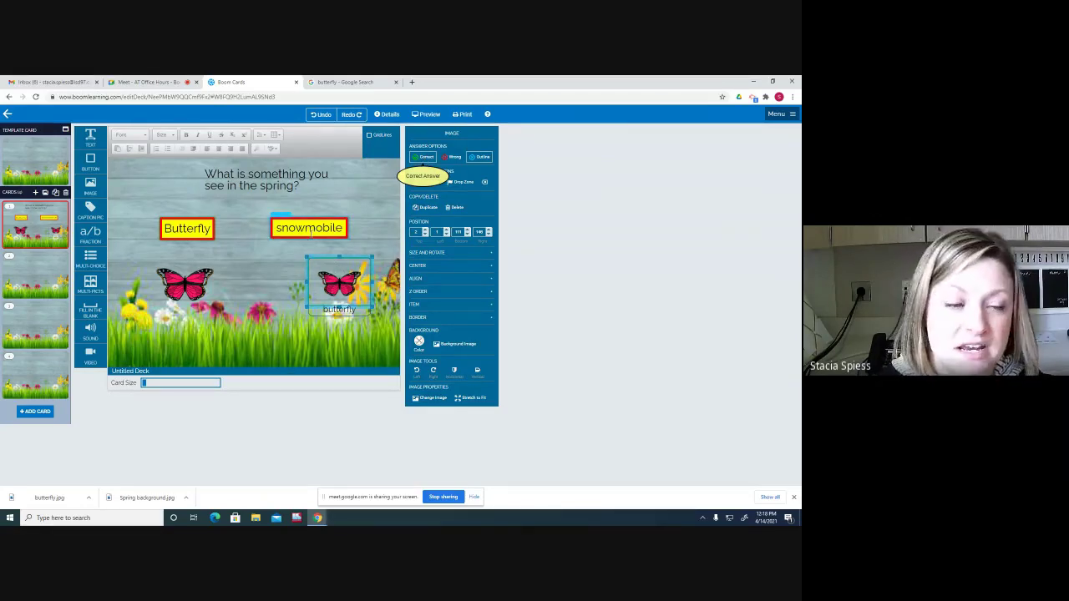
left_click(269, 258)
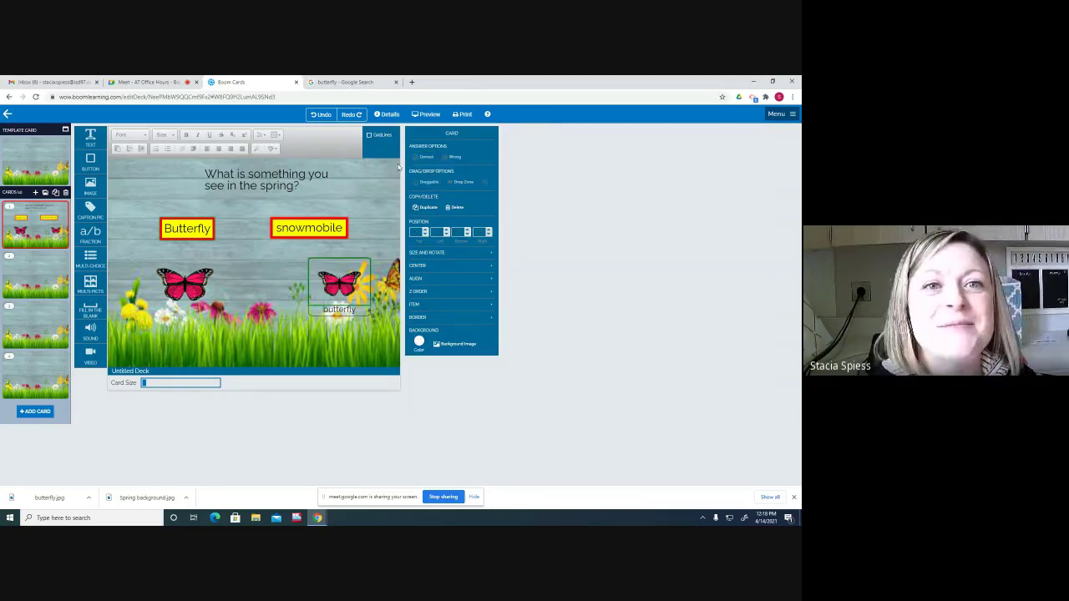
Step: Preview the first card, choose the captioned butterfly as the answer, and return to the deck editor
left_click(429, 117)
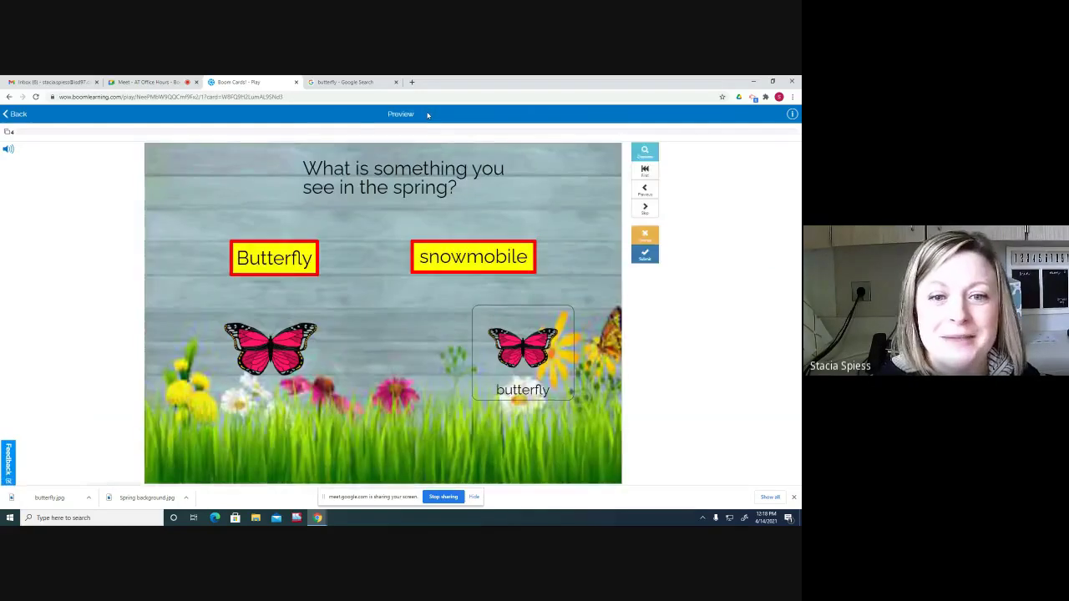
left_click(540, 344)
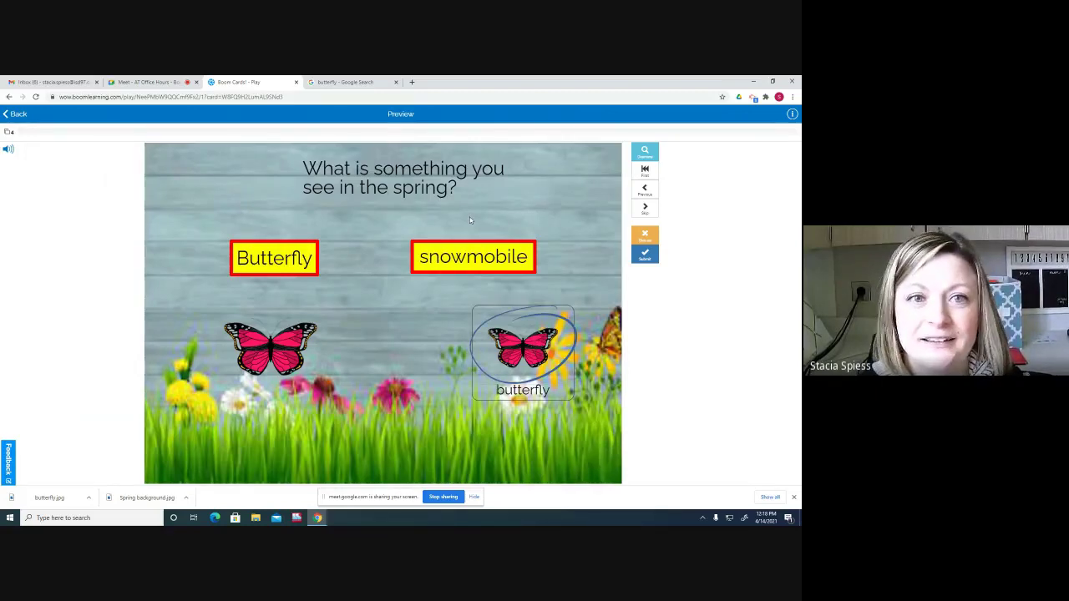
left_click(16, 119)
left_click(451, 304)
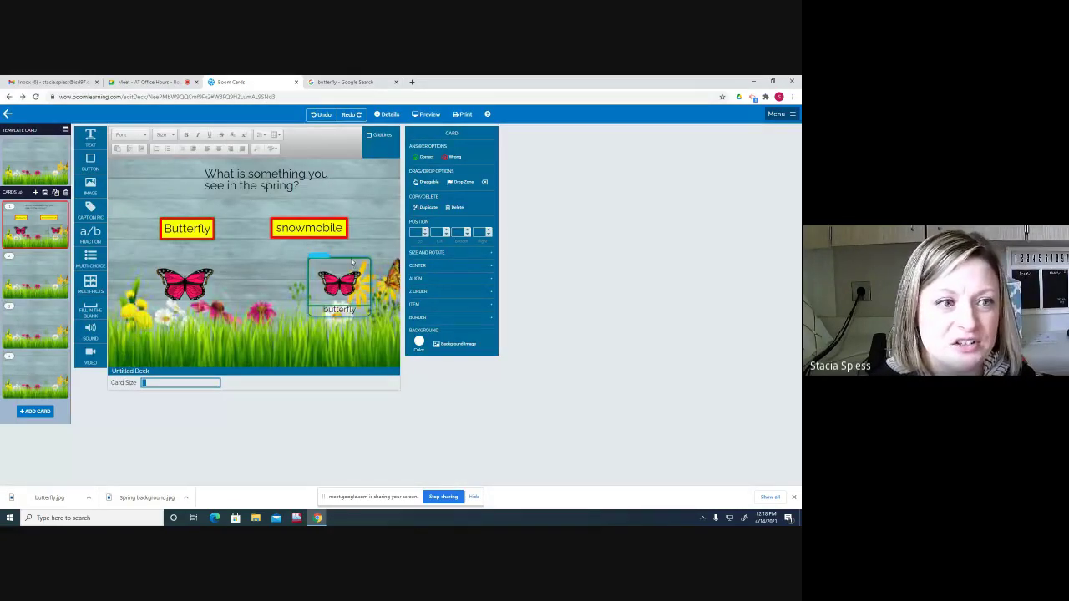
Step: Add a fraction element to the middle of the second card and select its numerator and denominator texts
left_click(28, 276)
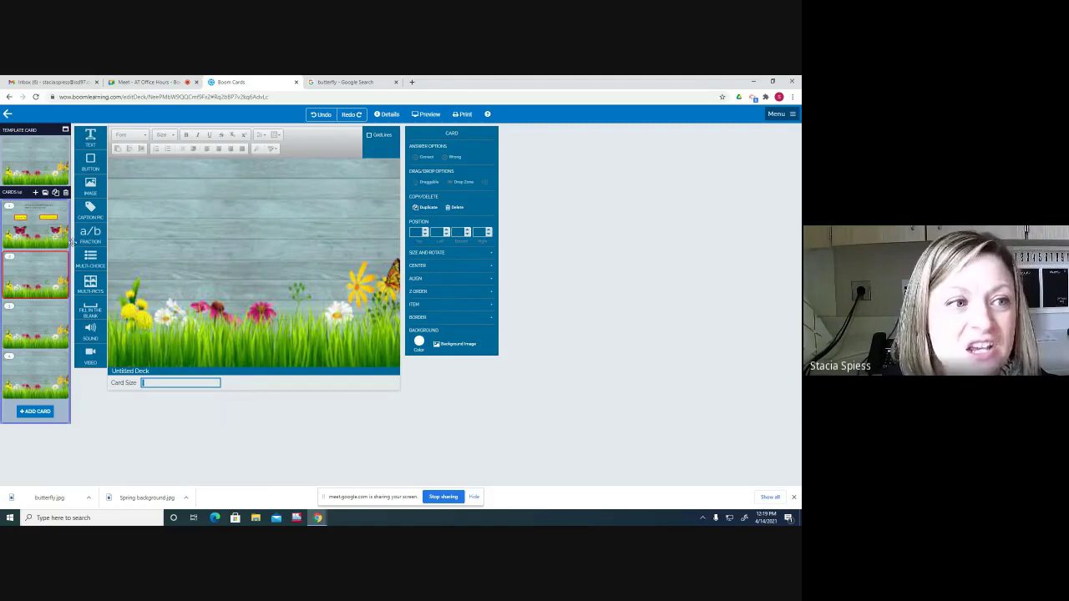
left_click_drag(85, 239, 226, 242)
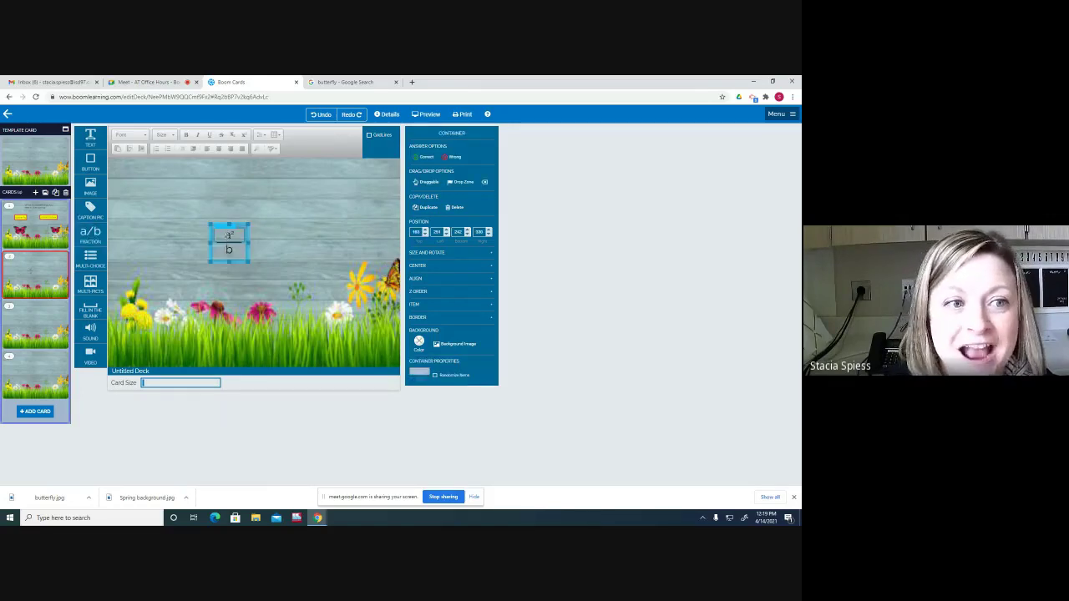
left_click(231, 236)
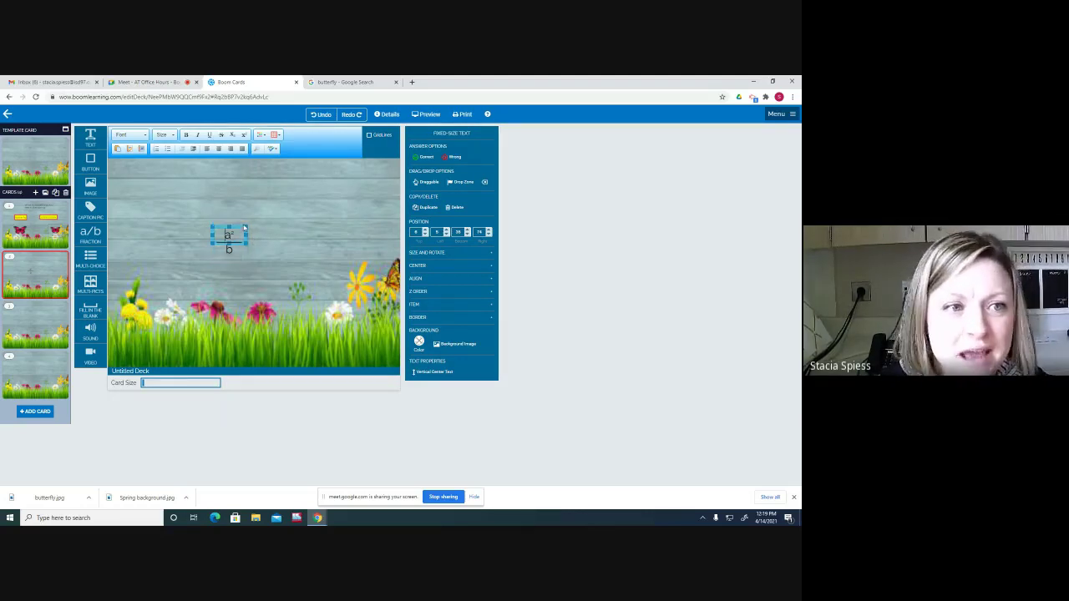
left_click(244, 227)
left_click(238, 243)
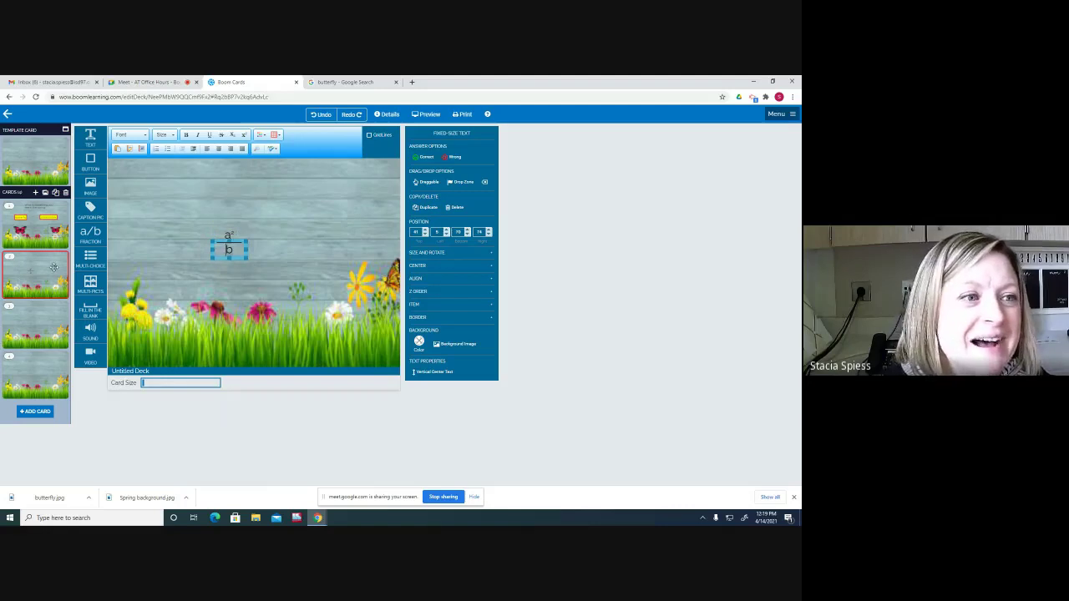
left_click(243, 255)
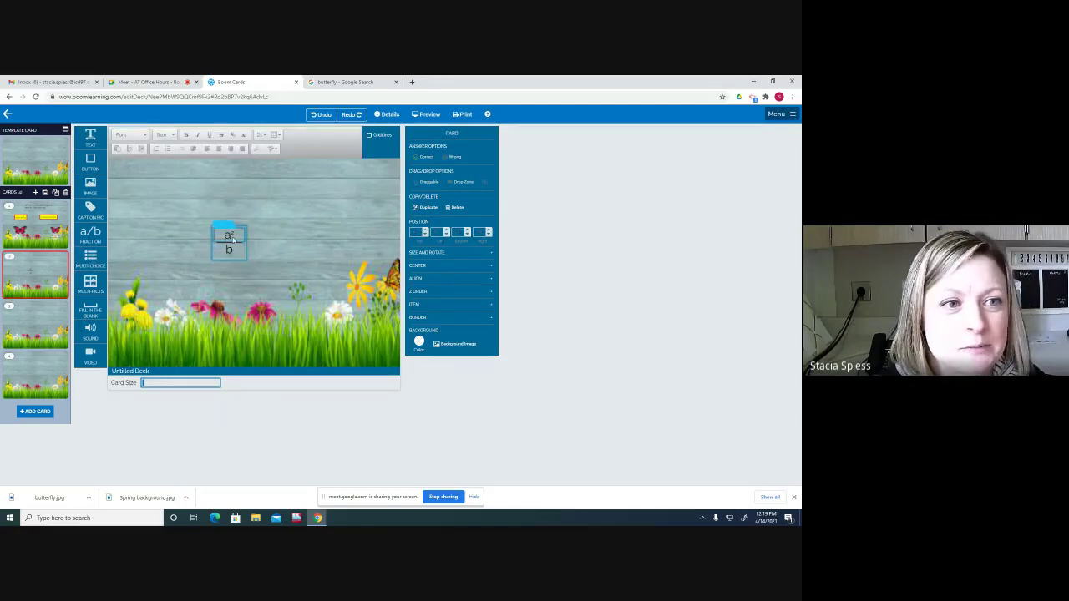
Step: Delete the fraction's numerator, denominator and dividing line from the second card
left_click(233, 237)
left_click(442, 209)
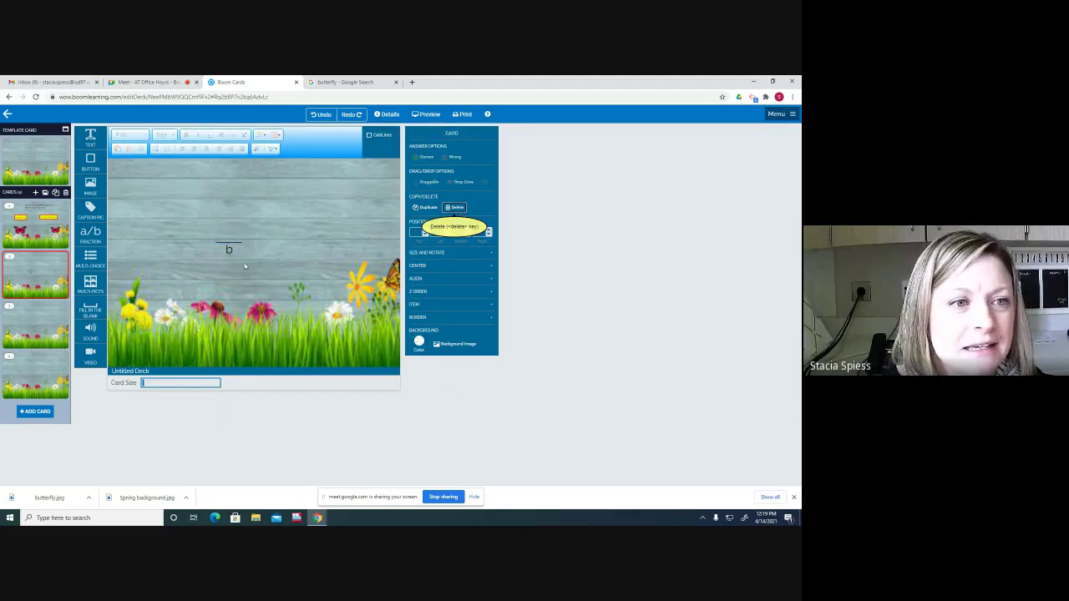
left_click(456, 207)
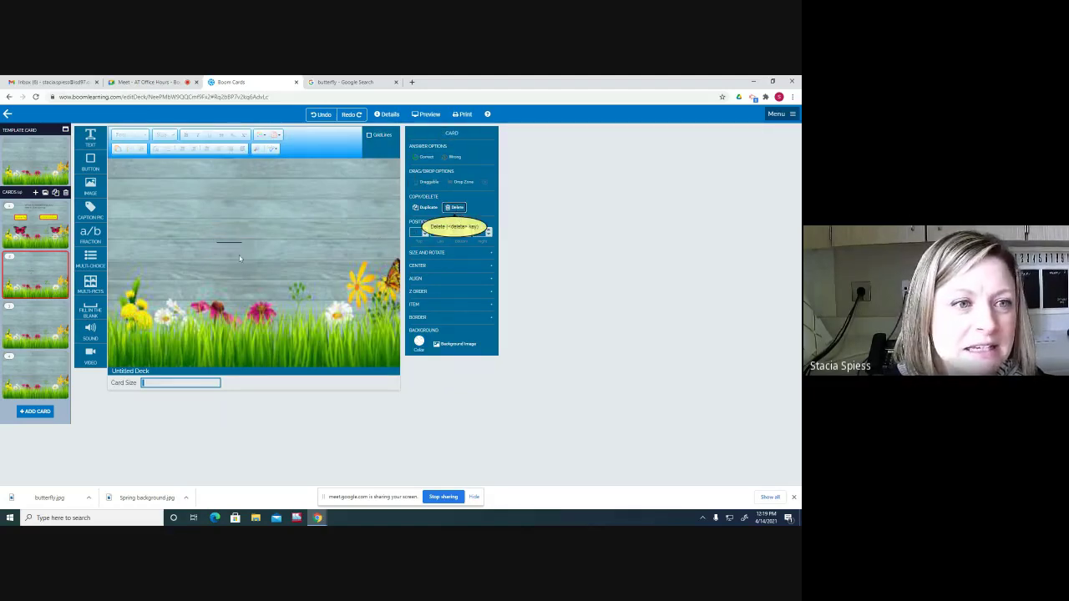
left_click(465, 207)
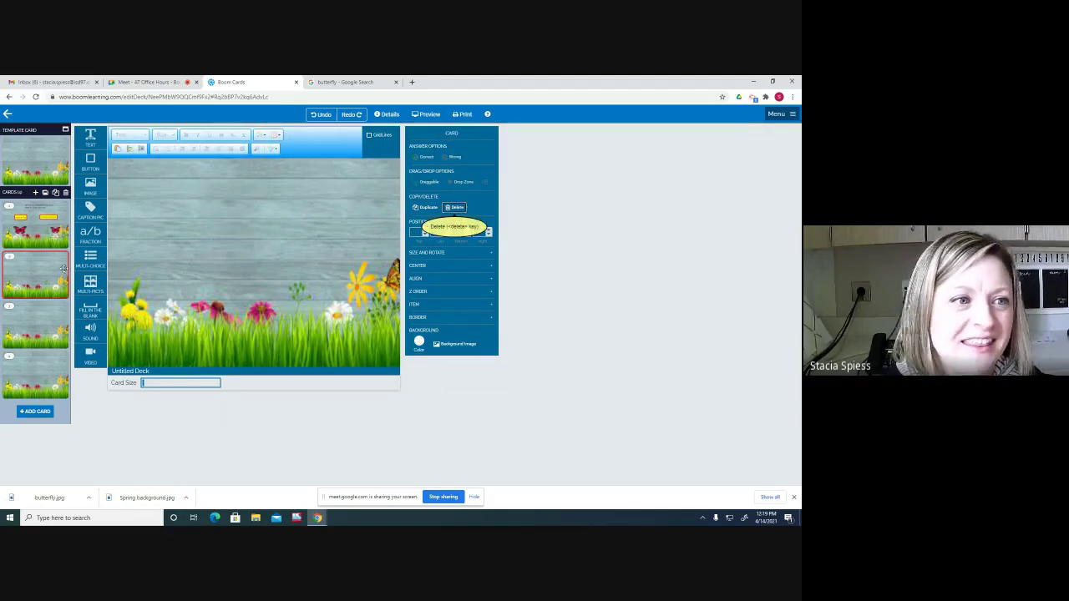
Step: Add a four-option multiple-choice block to the second card and place an enlarged text box above it
left_click_drag(86, 259, 268, 236)
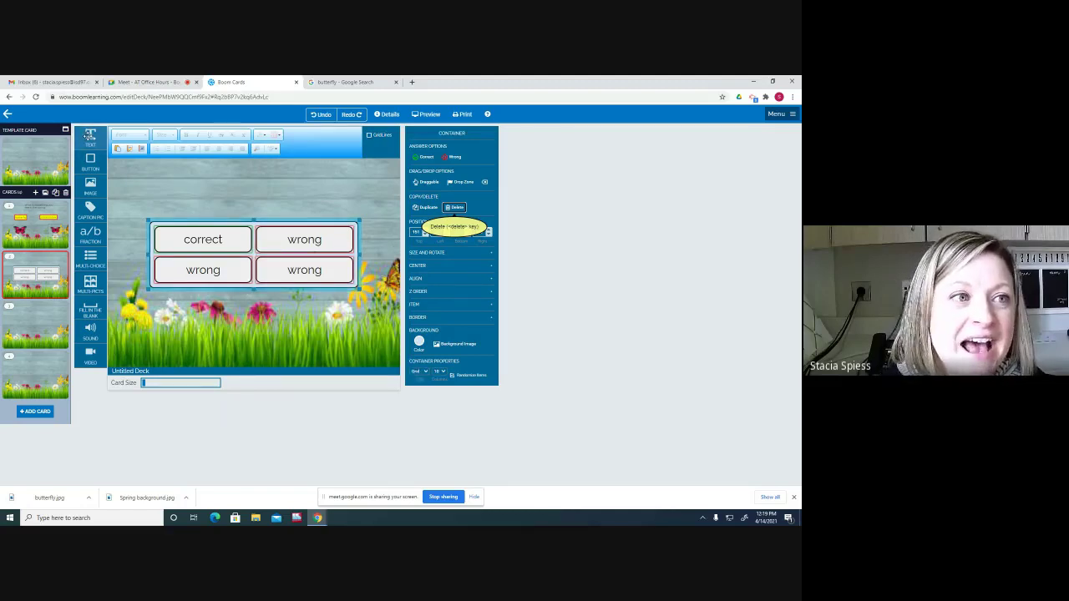
left_click_drag(90, 135, 269, 180)
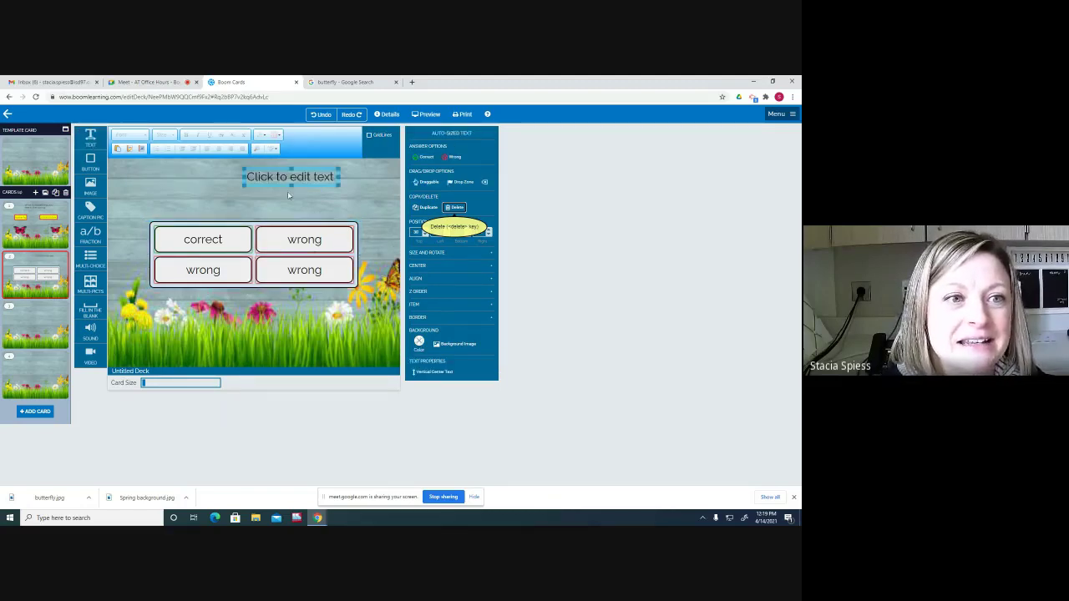
mouse_move(338, 181)
left_mouse_down()
mouse_move(299, 199)
mouse_move(351, 192)
left_mouse_up()
Step: Replace the placeholder text above the multiple-choice block with the question "How many legs does a starfish have?"
triple_click(337, 177)
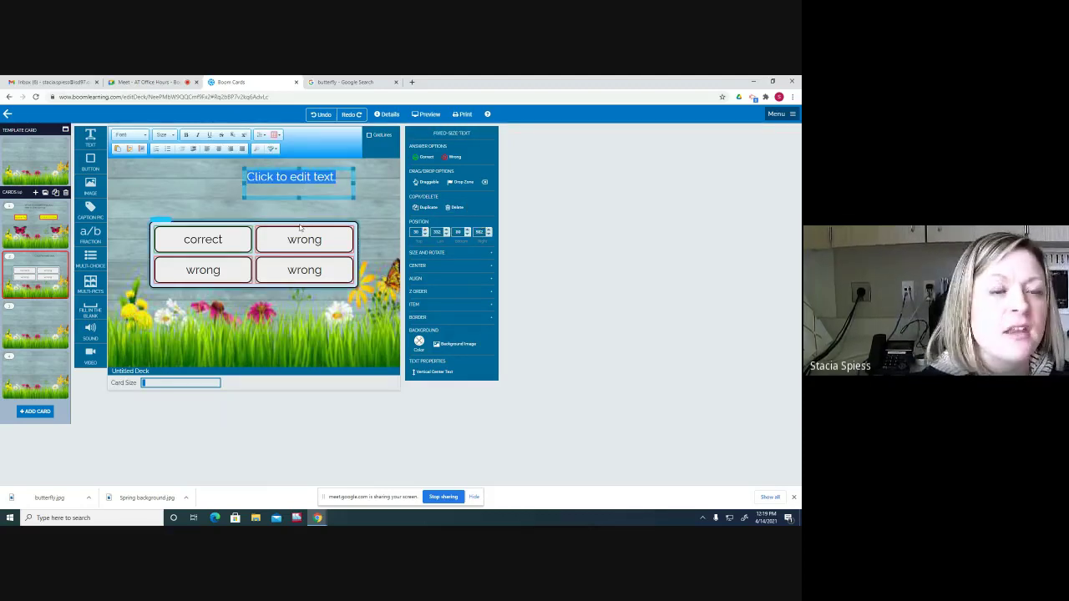
type("How many ")
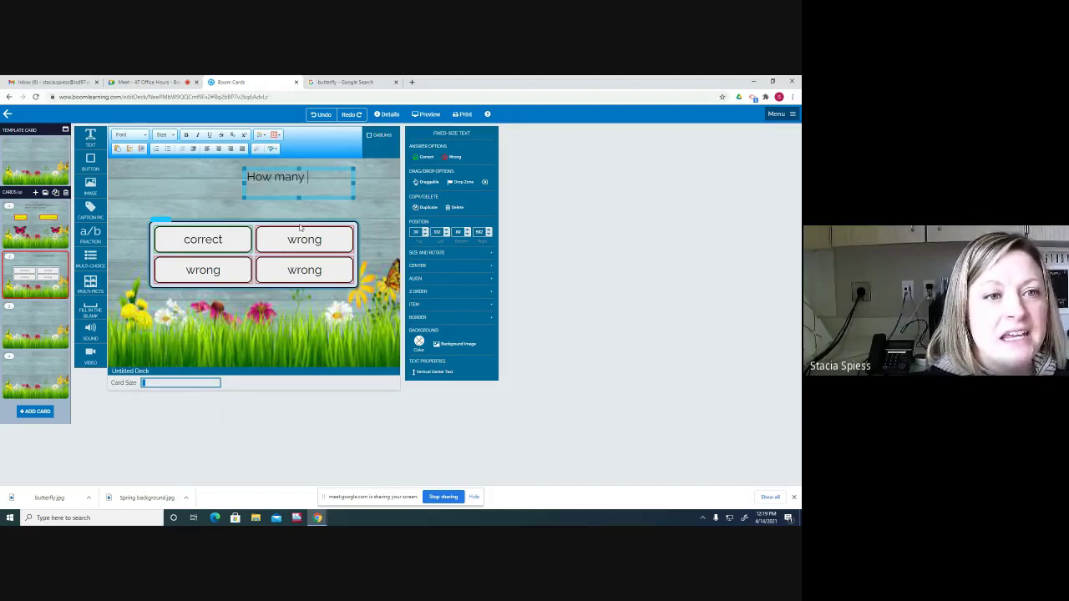
type("legs does a")
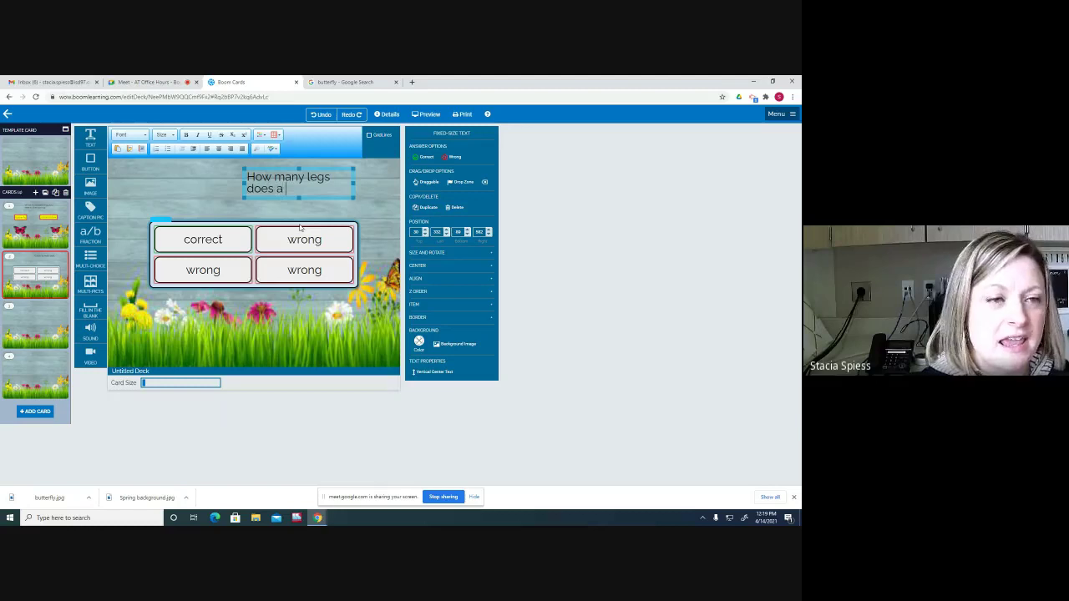
type("starf")
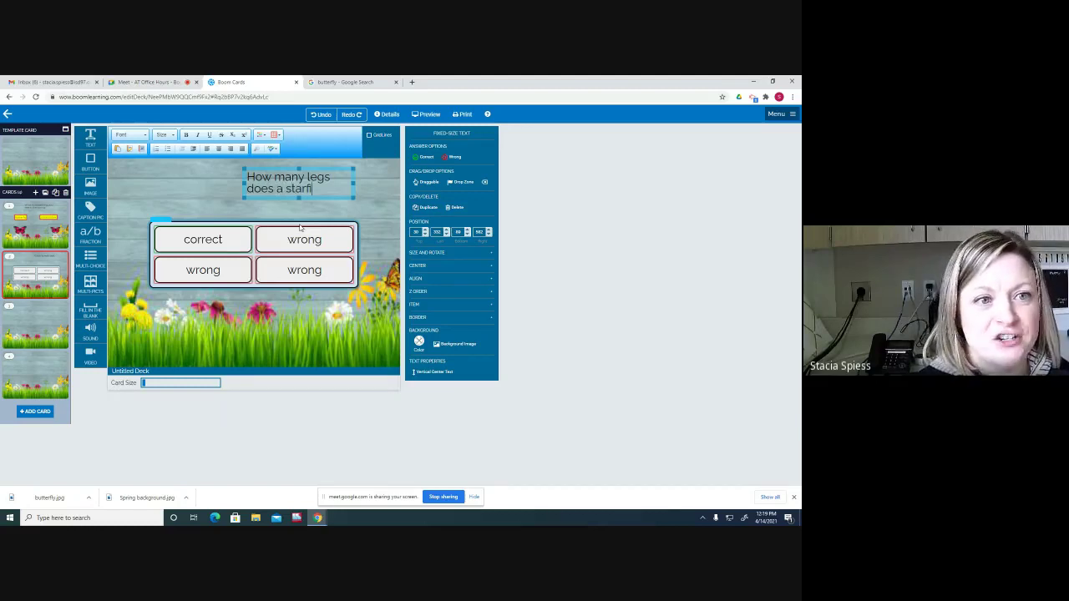
type("ish have")
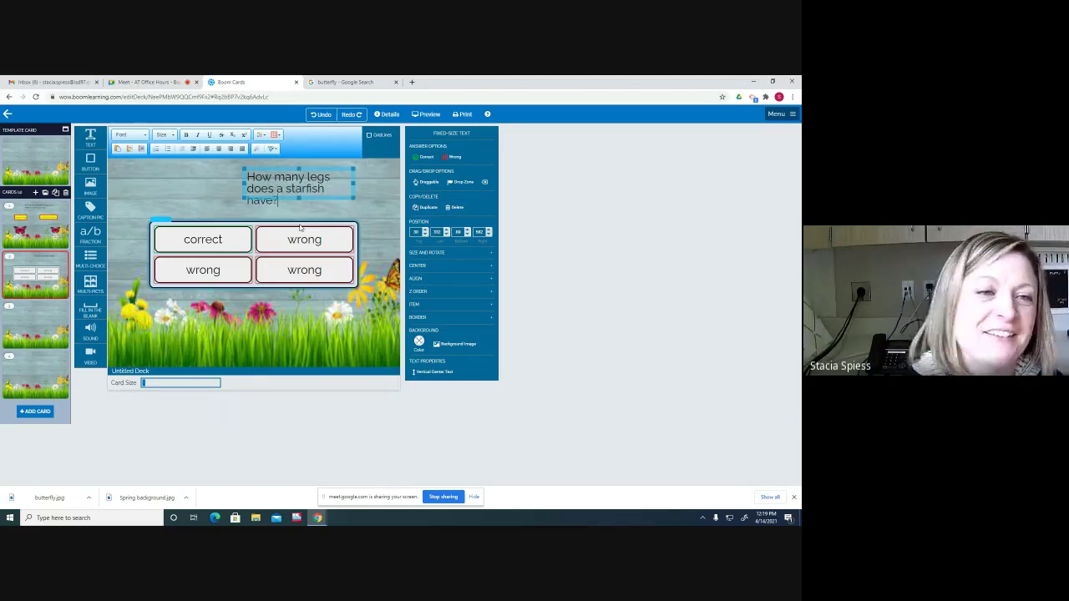
type("?")
Step: Enlarge the question's text box to fit it on two lines and center it above the answer options
left_click_drag(355, 199, 382, 230)
left_click_drag(294, 165, 228, 161)
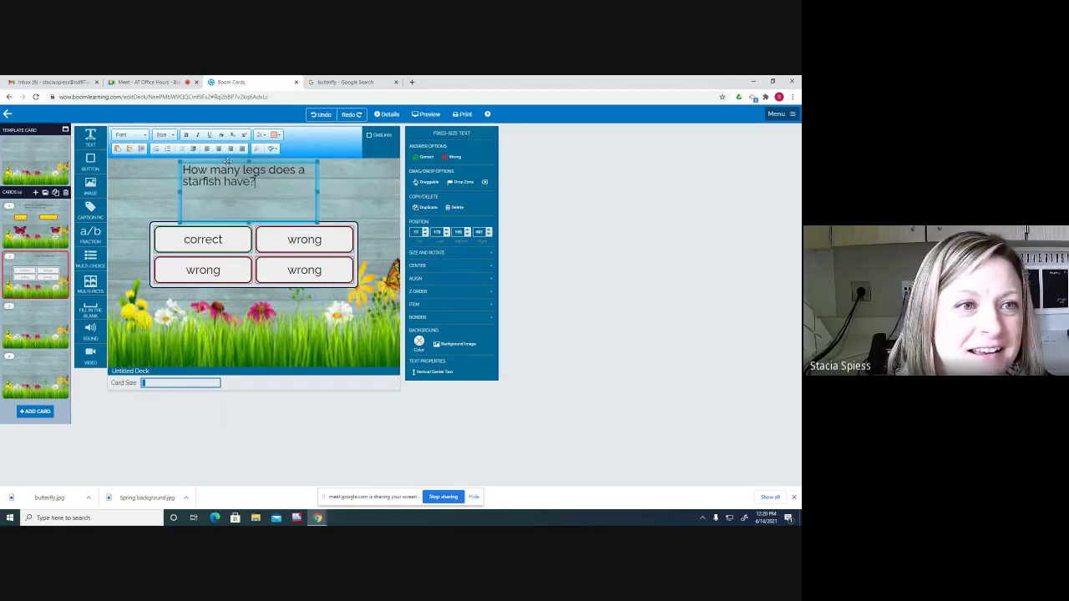
left_click(363, 198)
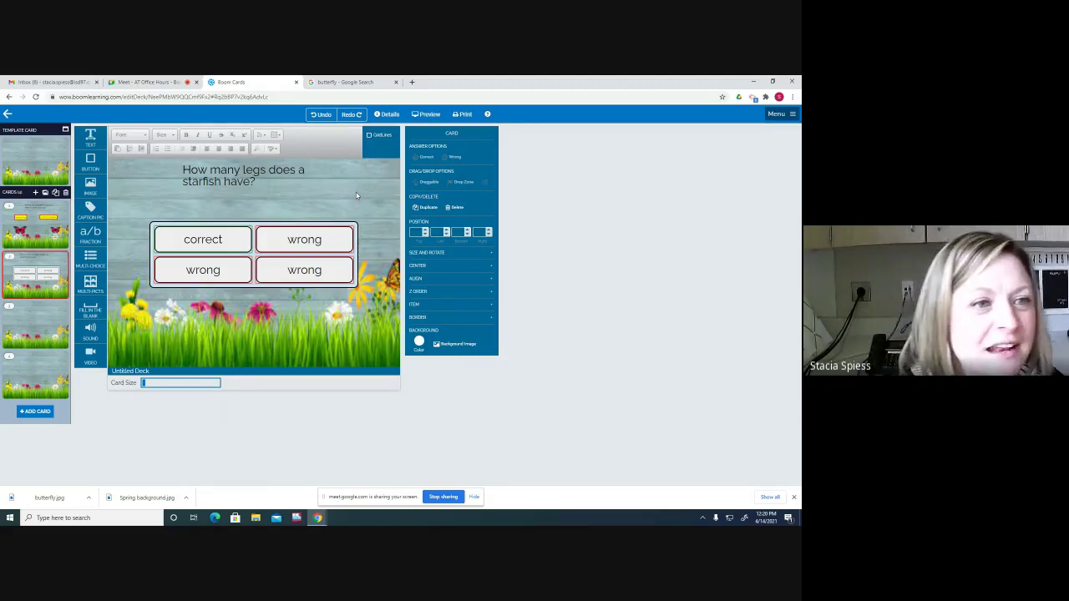
Step: Set the correct option's text in the multiple-choice block to 6
left_click(227, 243)
left_click(227, 243)
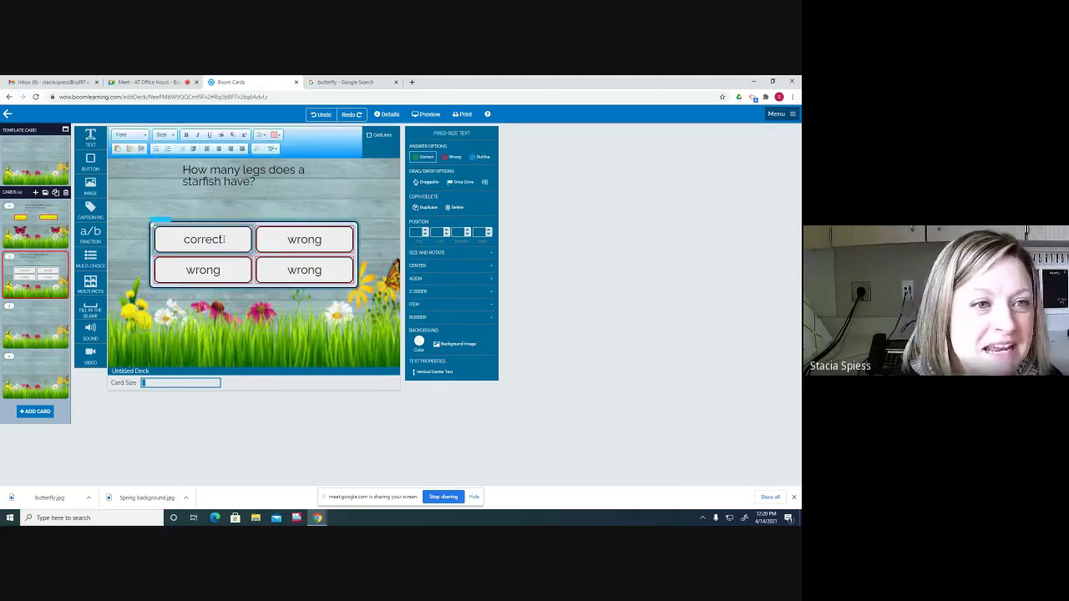
left_click_drag(223, 240, 180, 236)
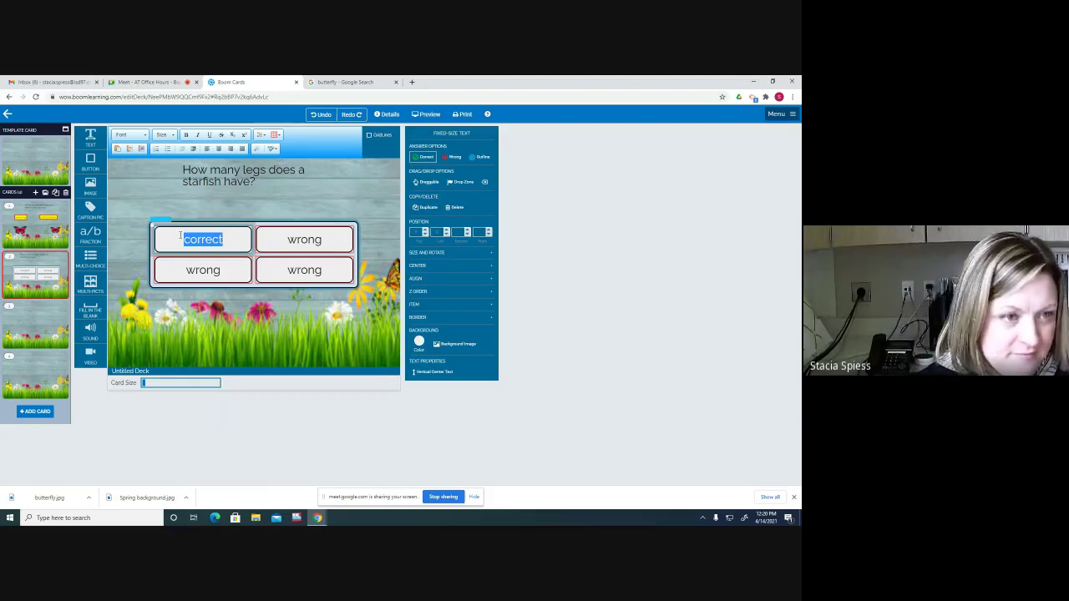
type("6")
Step: Mark the option with the text 6 as a wrong answer in the multiple-choice block
left_click(327, 239)
left_click(328, 239)
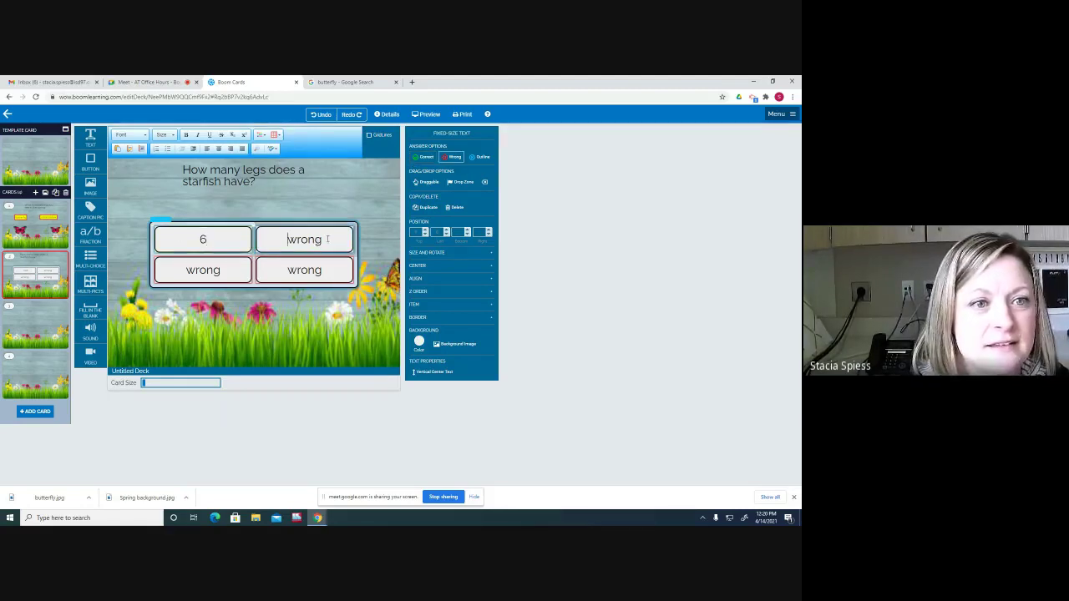
left_click_drag(327, 239, 287, 239)
left_click(223, 239)
left_click(222, 240)
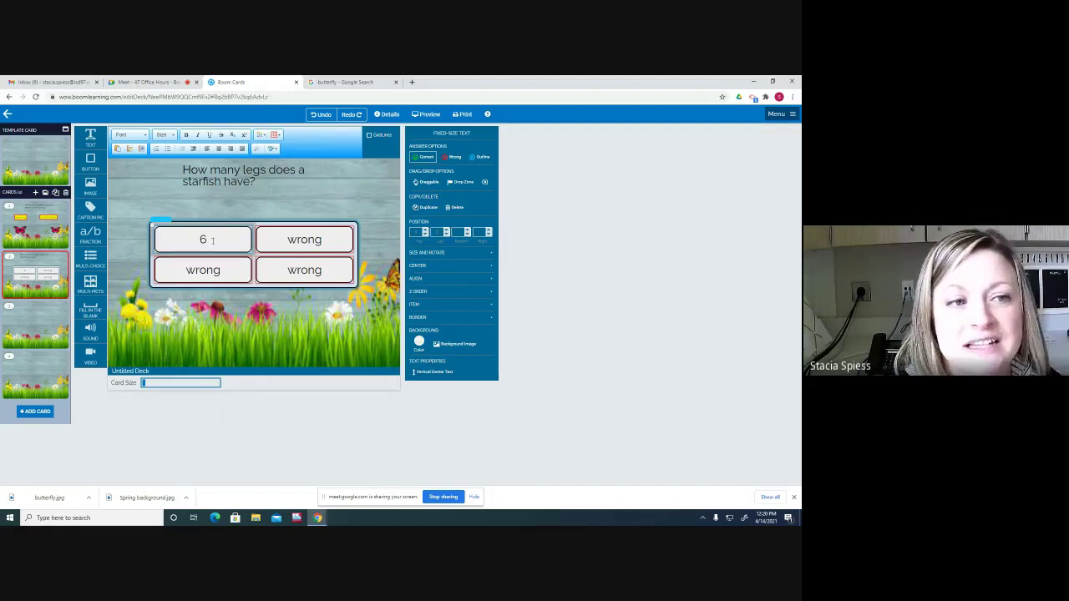
left_click(456, 159)
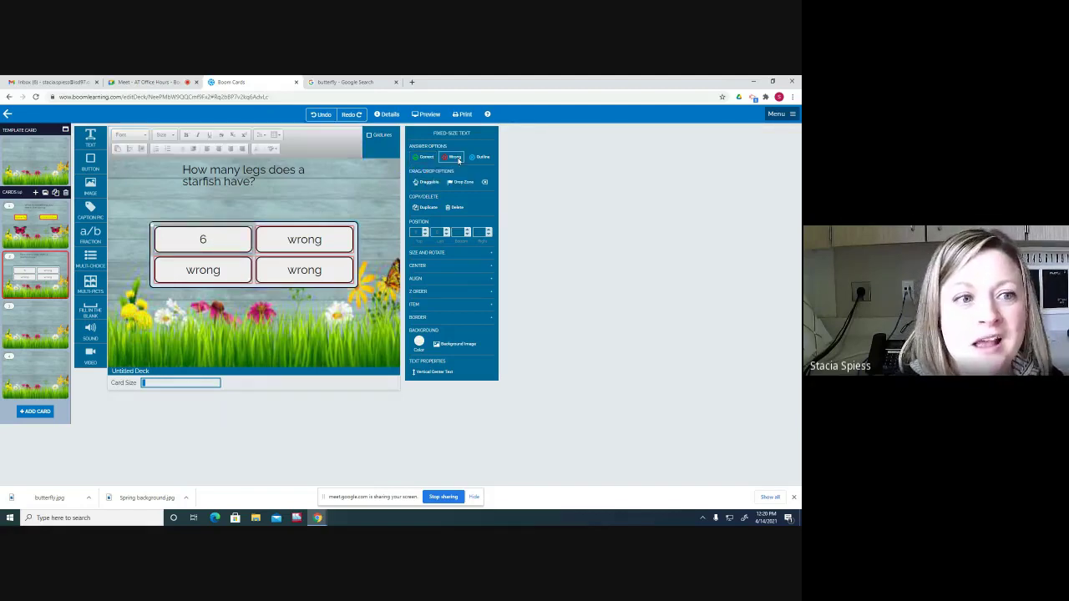
Step: Replace the text of the option beside 6 with 5 and mark it as the correct answer
left_click(327, 241)
left_click(327, 241)
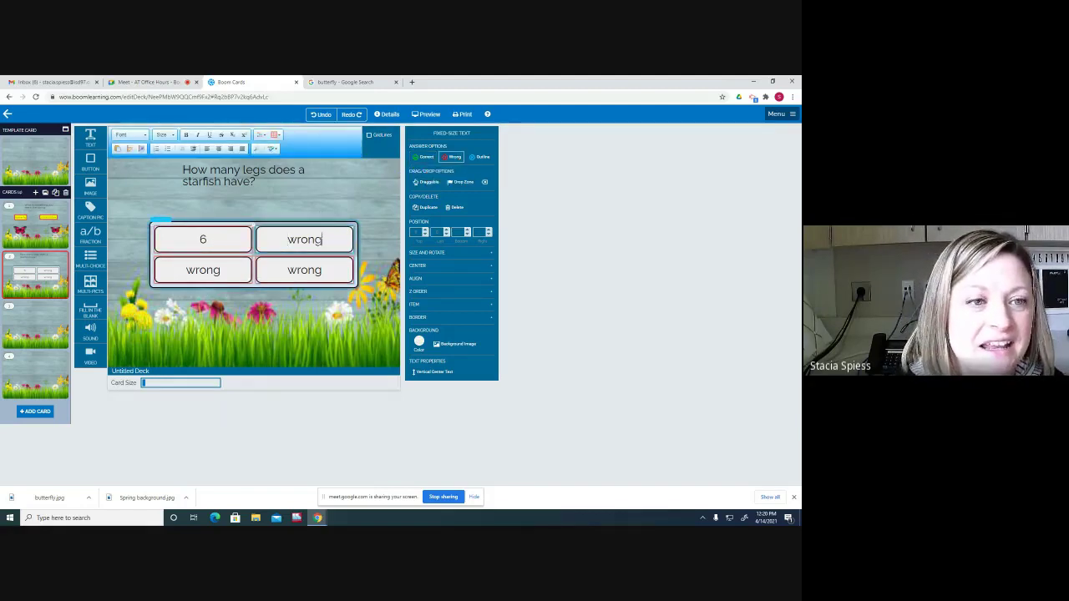
double_click(295, 235)
type("5")
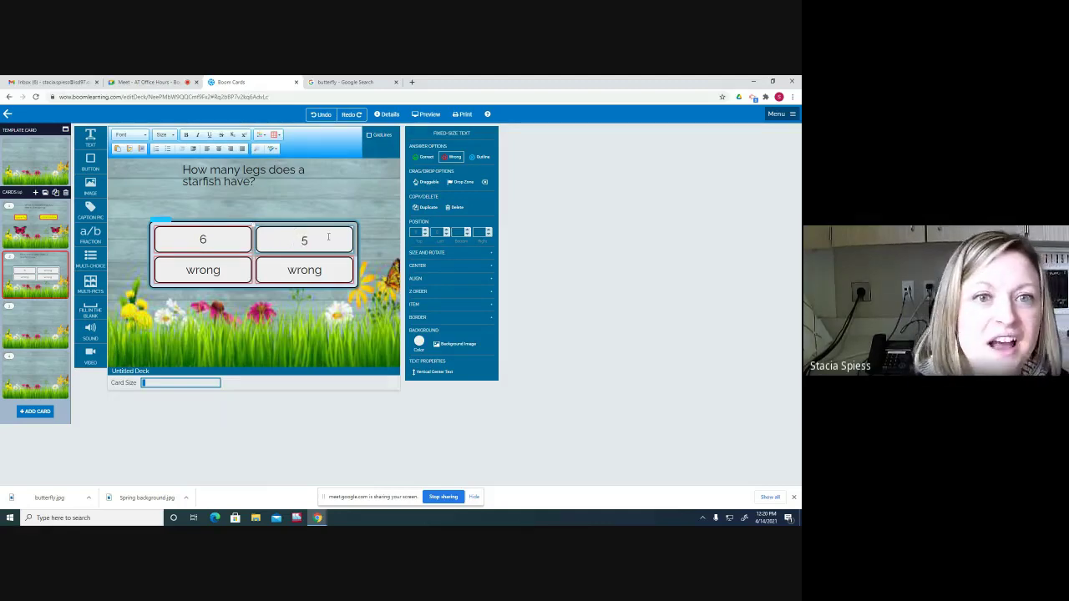
left_click(426, 158)
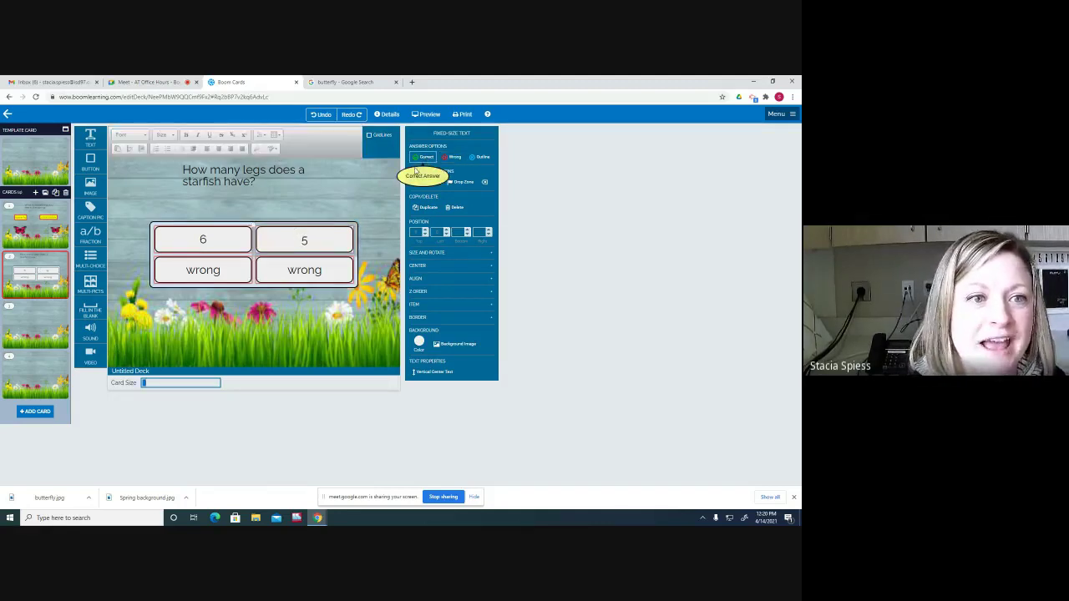
Step: Set the text of the two lower options in the multiple-choice block to 10 and 1
left_click(209, 275)
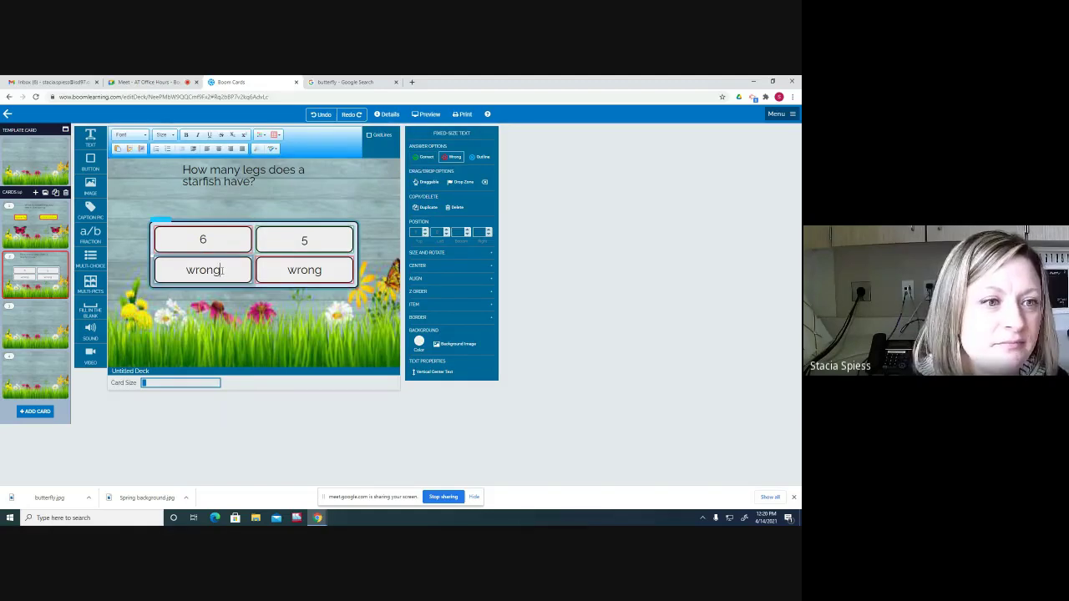
left_click_drag(221, 271, 182, 272)
type("10")
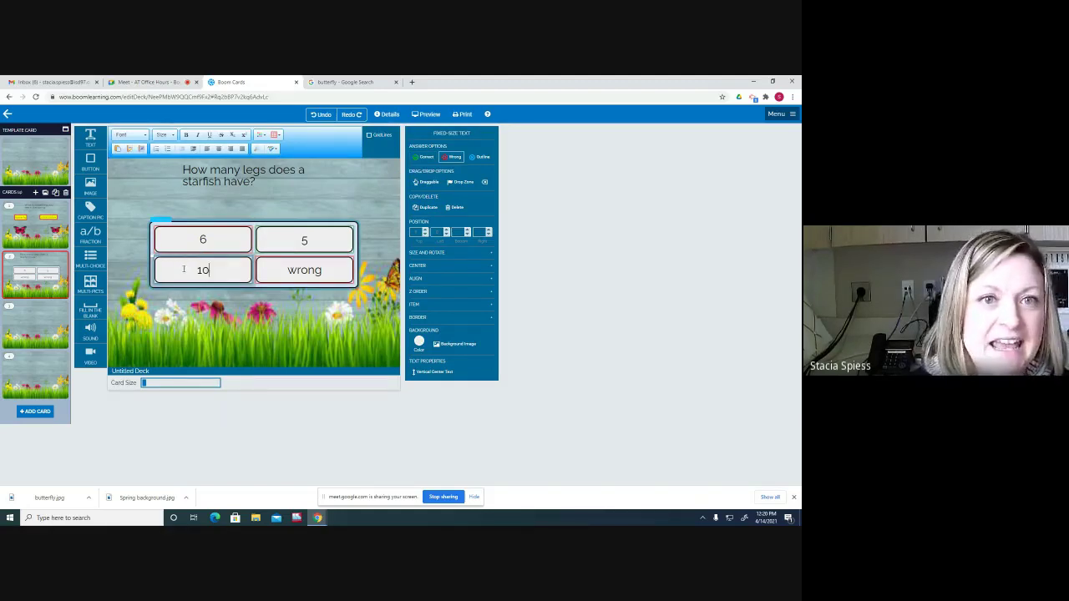
left_click(287, 270)
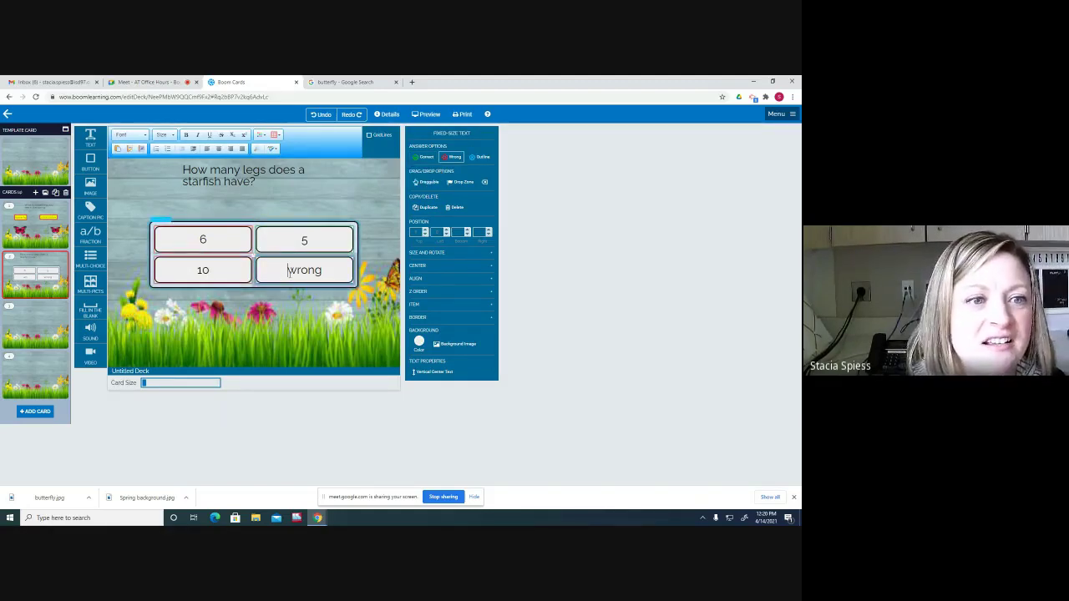
left_click_drag(331, 269, 277, 268)
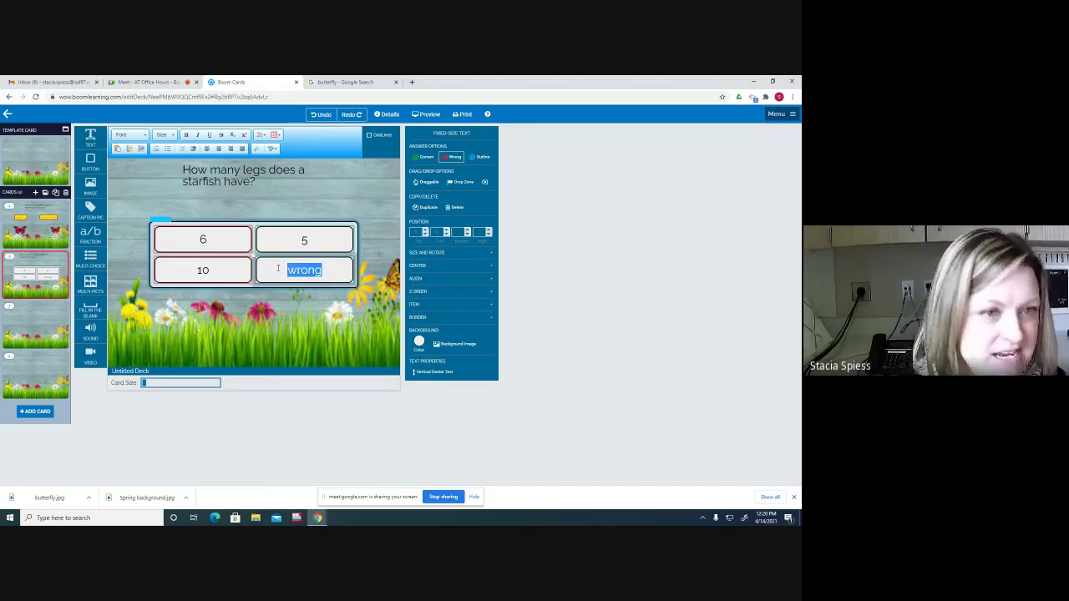
type("1")
left_click(288, 241)
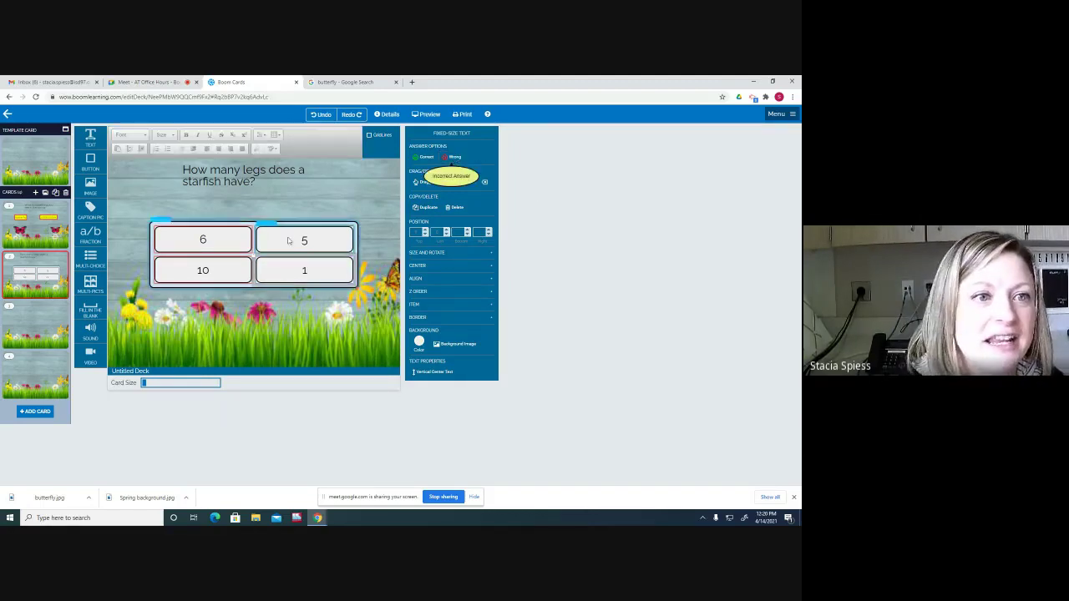
Step: Preview the starfish card, try the answers 10 and 5, and return to the deck editor
left_click(428, 115)
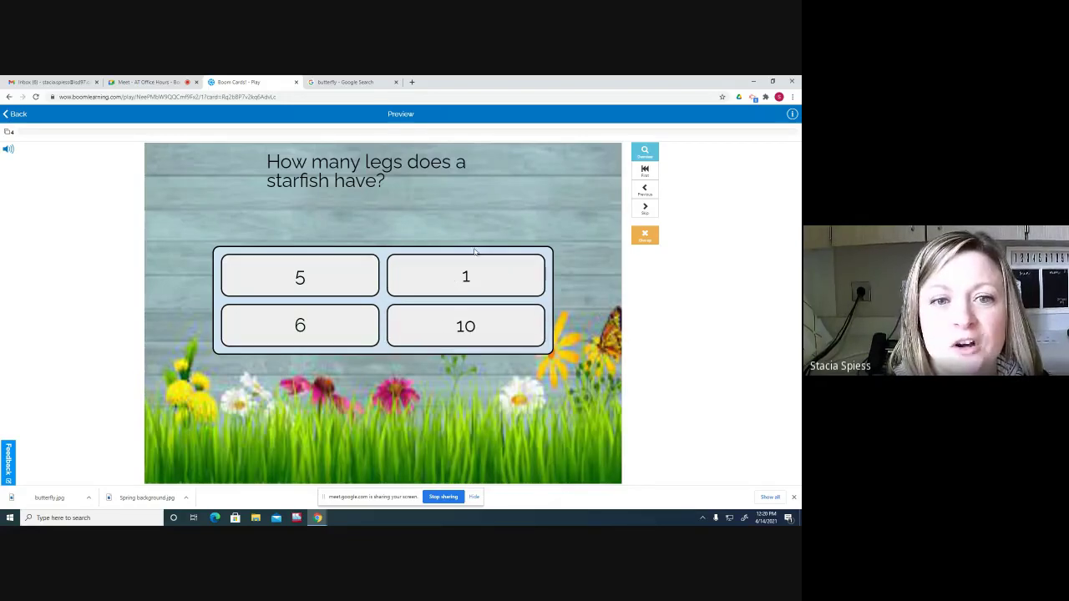
left_click(419, 330)
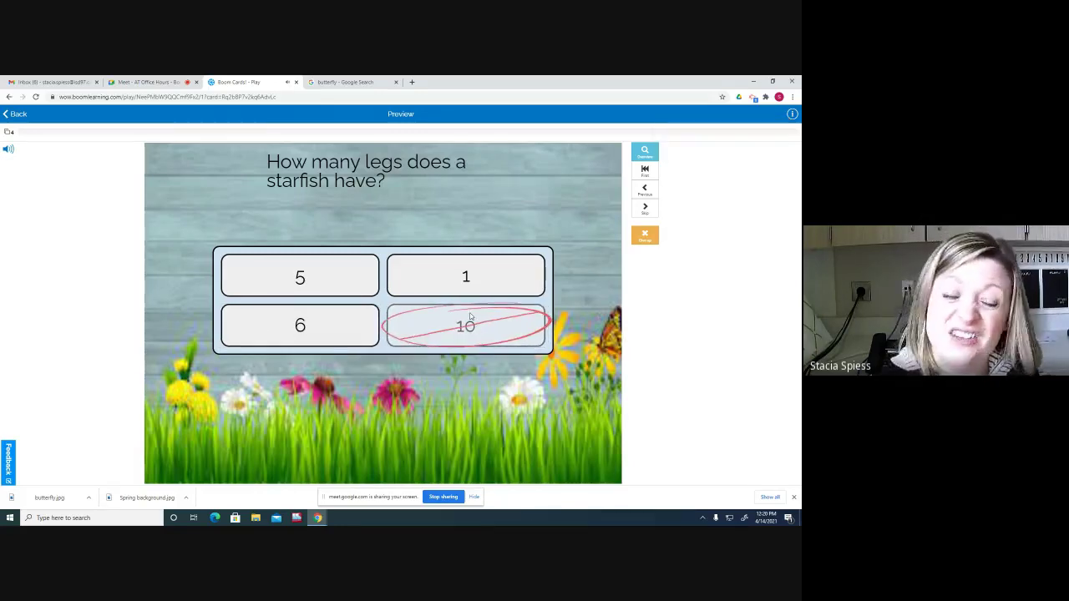
left_click(334, 280)
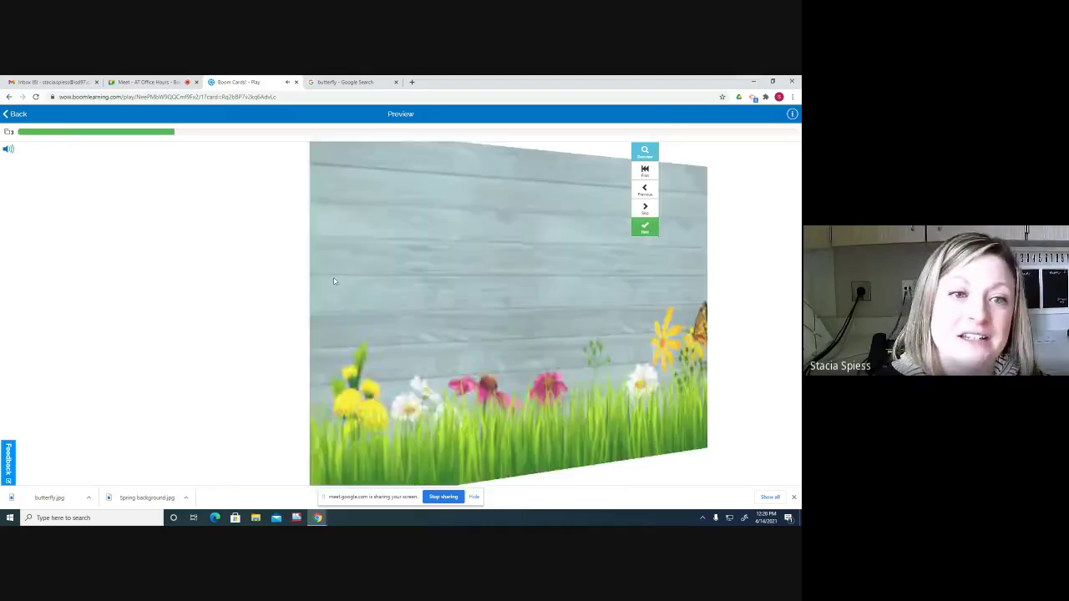
left_click(18, 114)
left_click(434, 304)
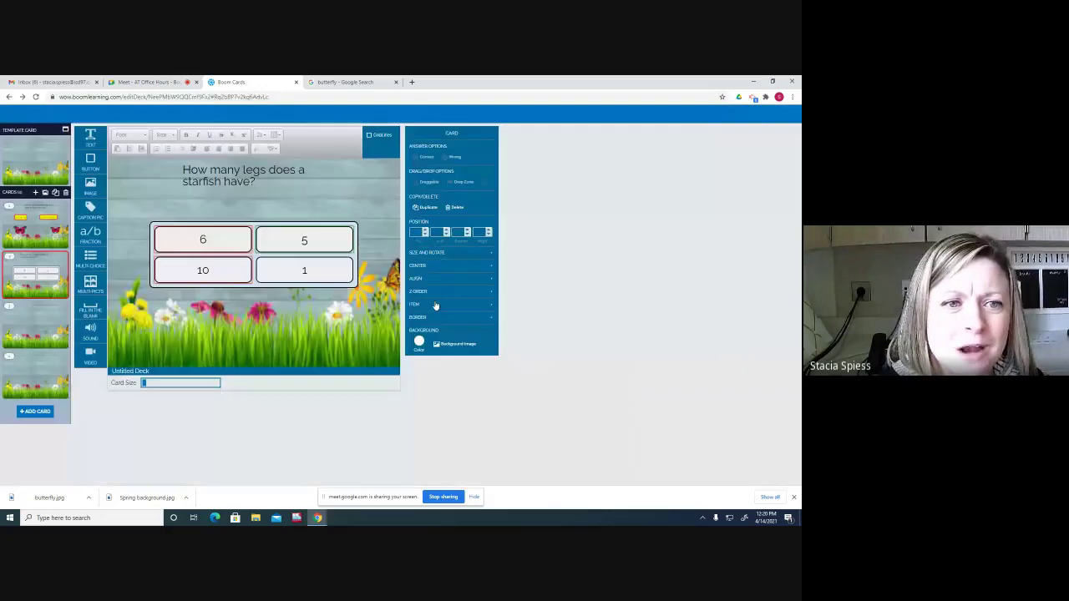
Step: Mark the option with the text 1 as a wrong answer
left_click(328, 279)
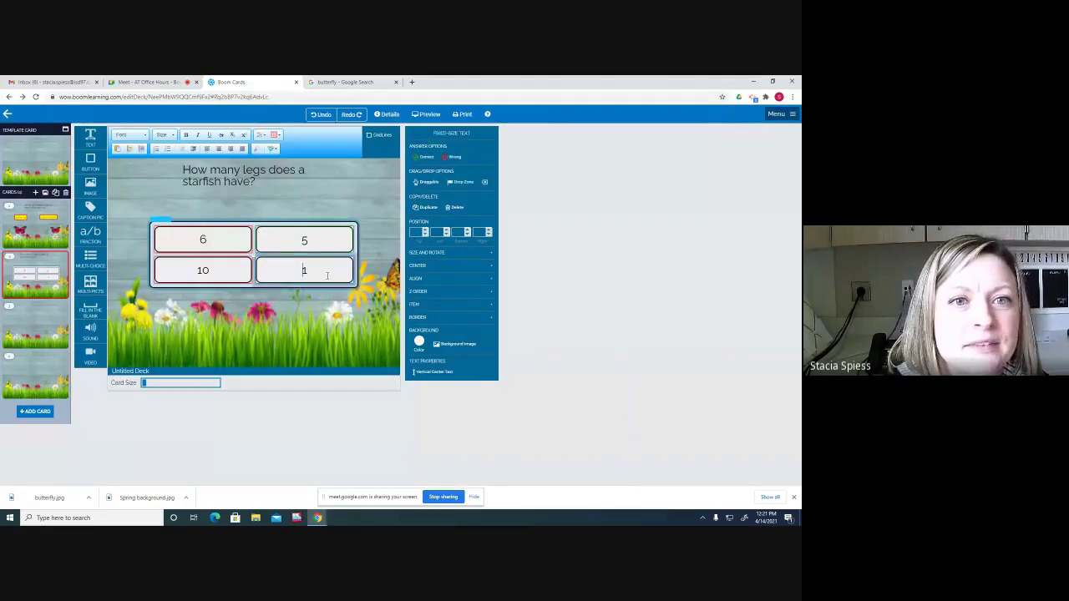
left_click(454, 158)
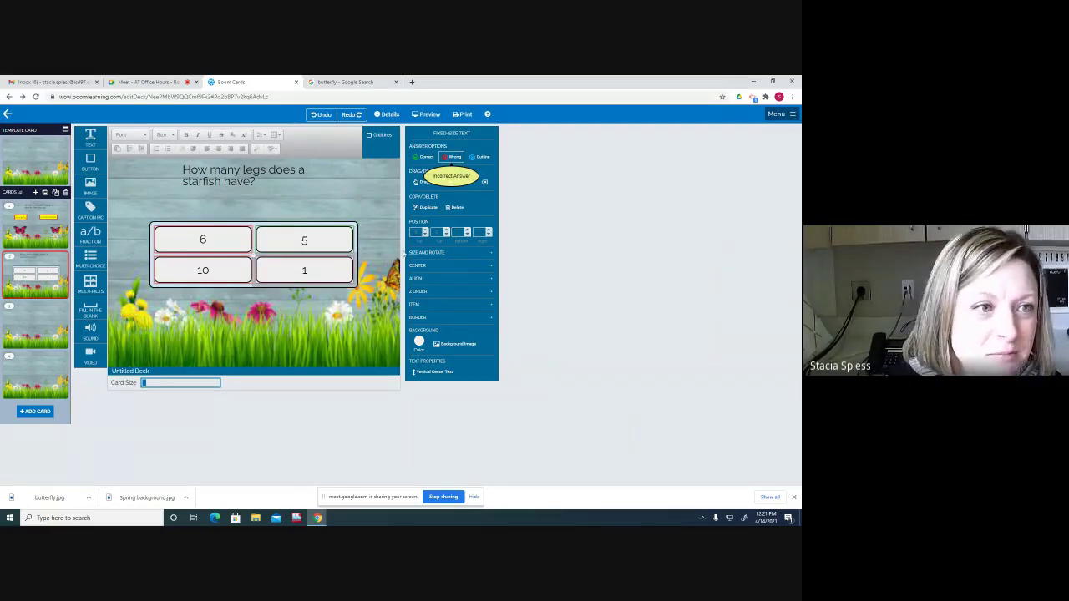
Step: Add a four-picture multiple-choice block to the third card and place a text box above it
left_click(37, 323)
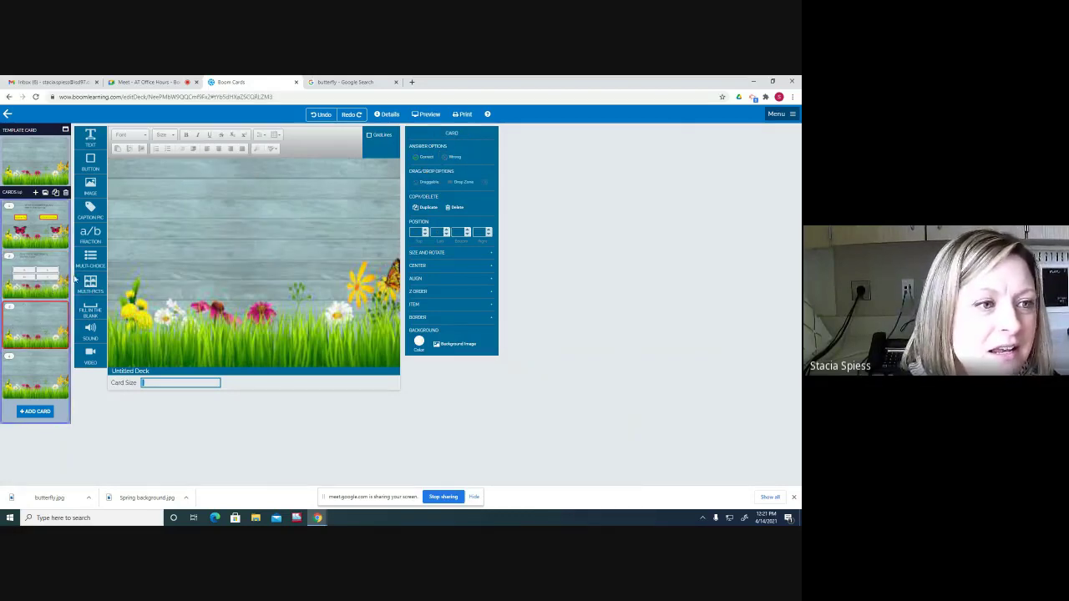
left_click_drag(90, 282, 304, 235)
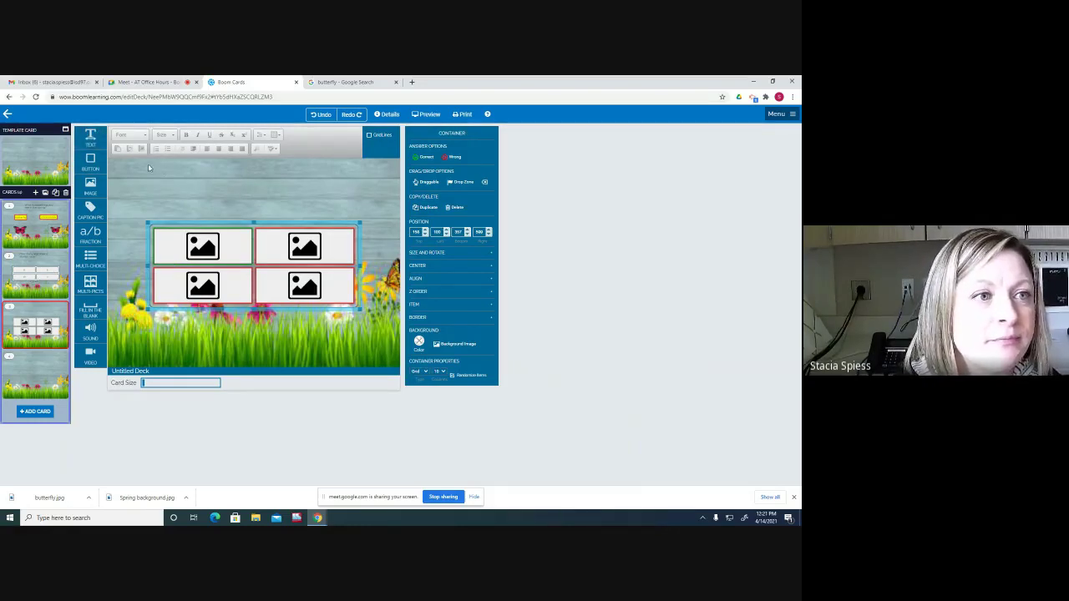
left_click_drag(90, 136, 269, 191)
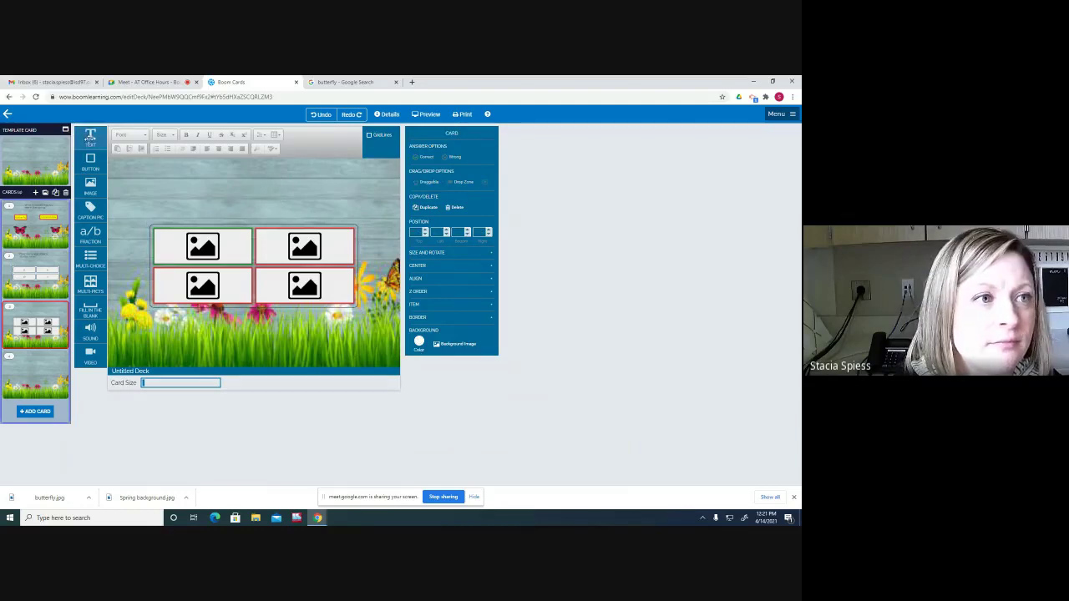
left_click_drag(90, 136, 289, 186)
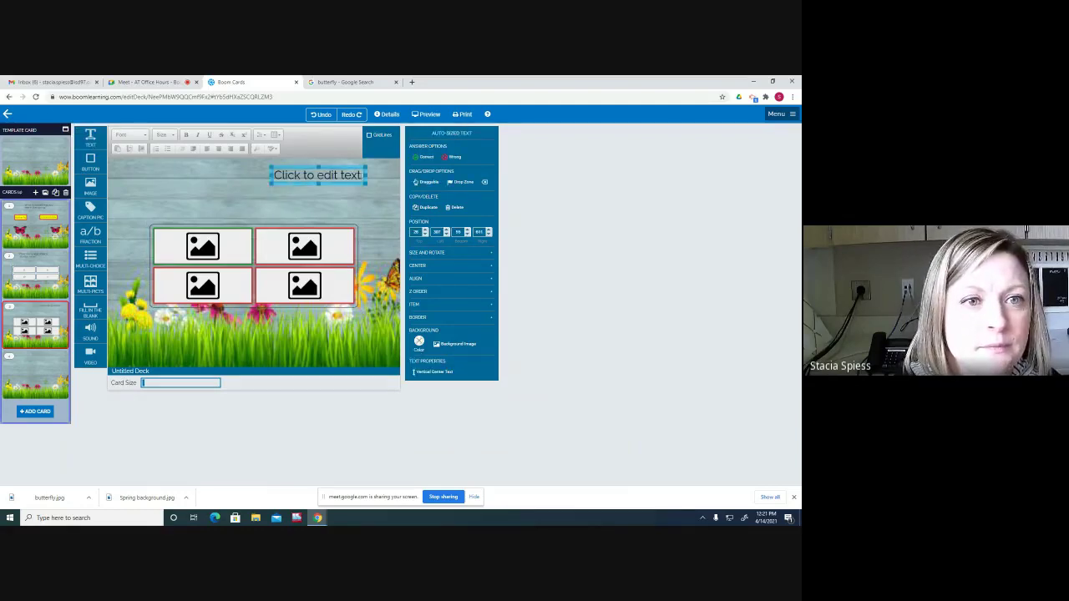
Step: Enlarge the text box, replace its placeholder with "What is this?" and move it to the card's top center
left_click_drag(368, 184, 274, 175)
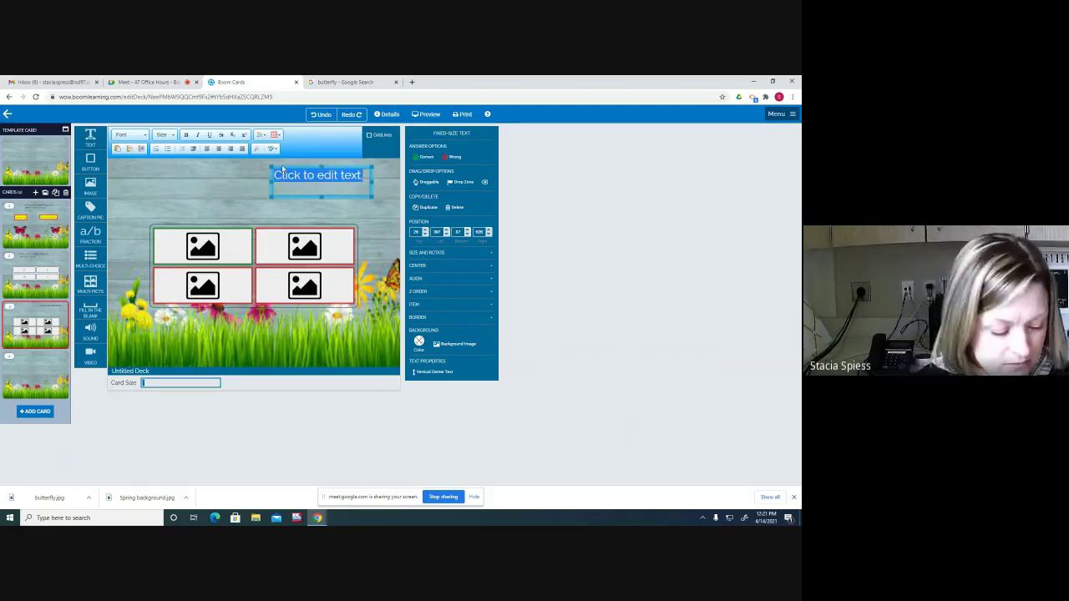
type("What is this?")
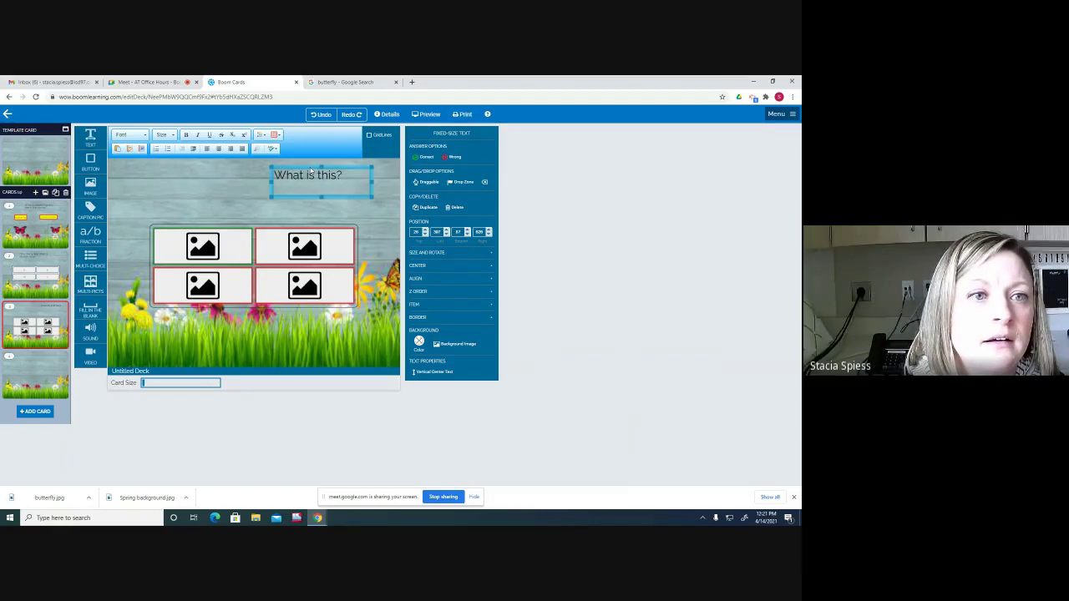
left_click_drag(310, 170, 256, 166)
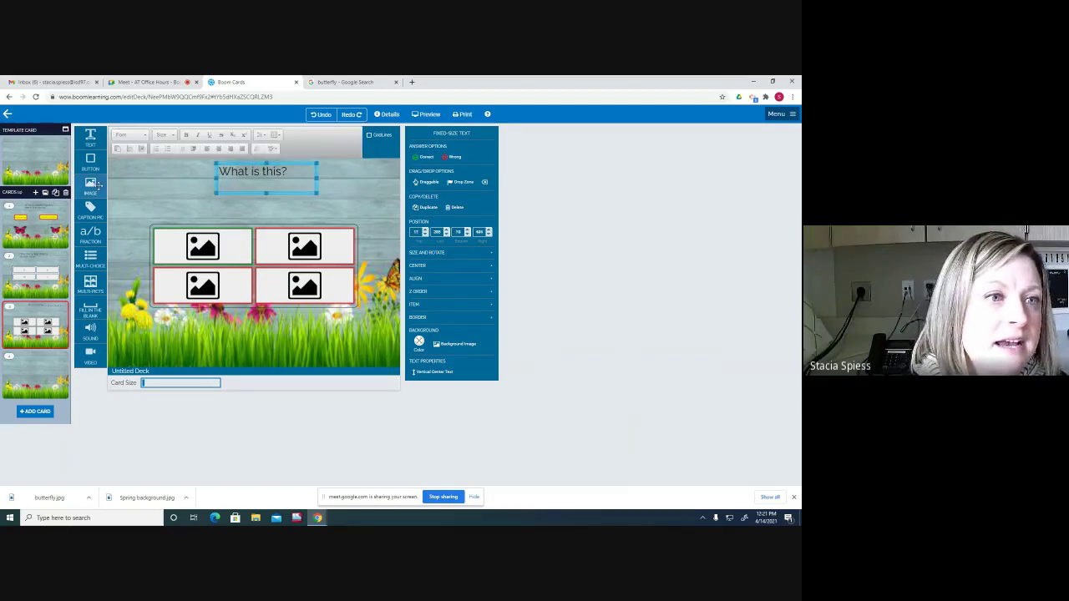
Step: Insert the dog image from the unfiltered image library, shrink it and place it beneath the "What is this?" question
left_click_drag(97, 186, 267, 201)
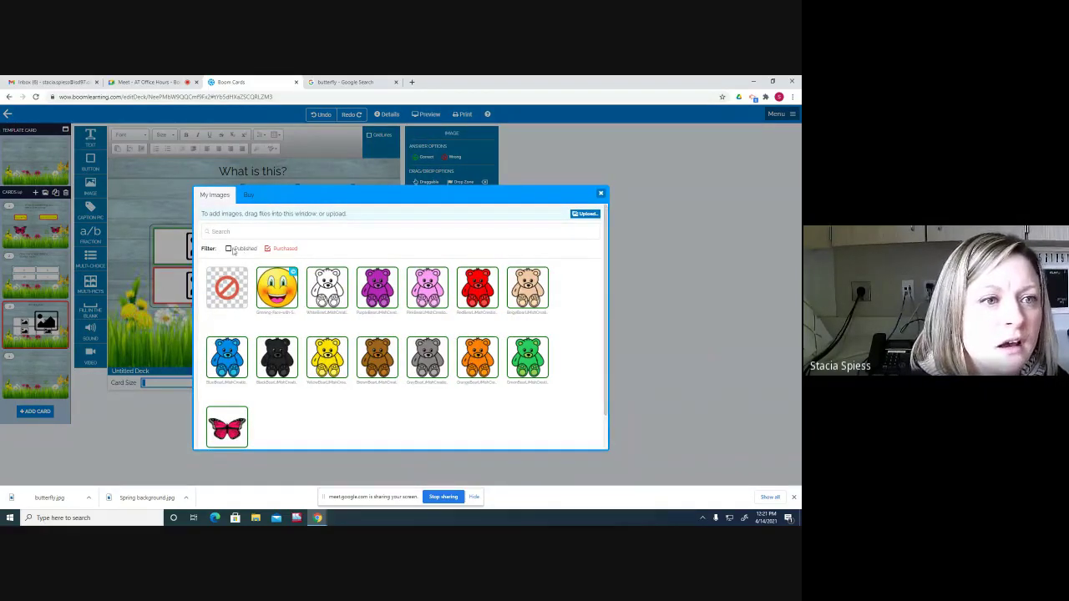
left_click(242, 249)
left_click(268, 249)
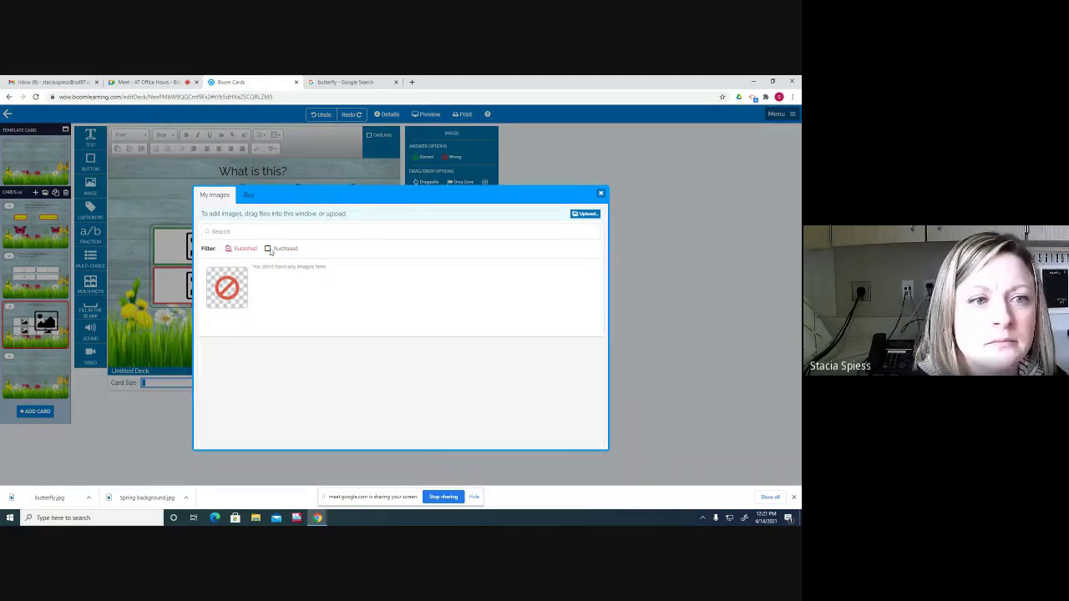
left_click(237, 250)
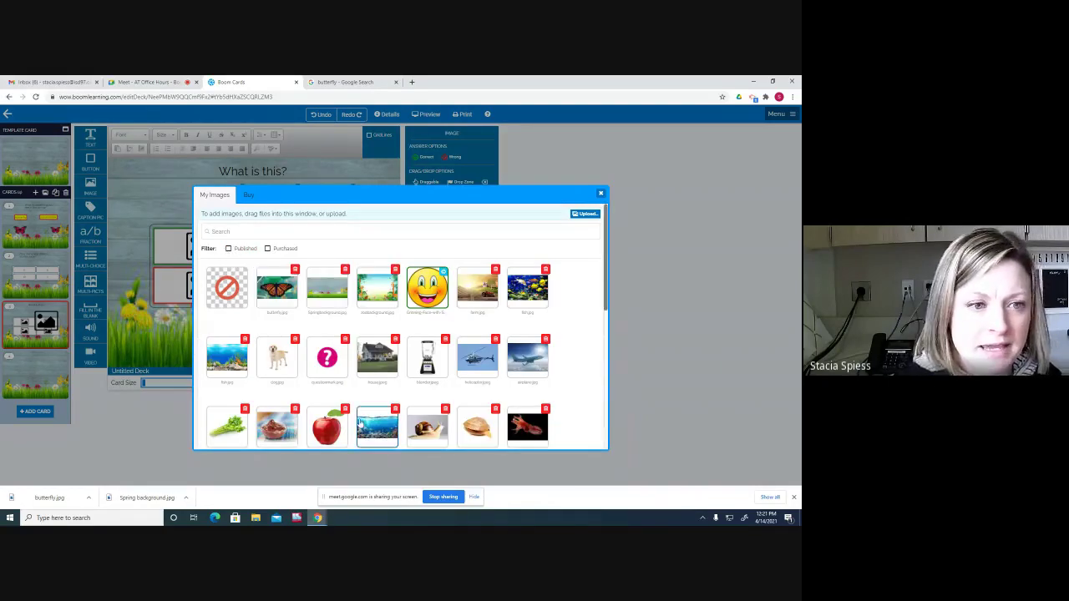
left_click(278, 359)
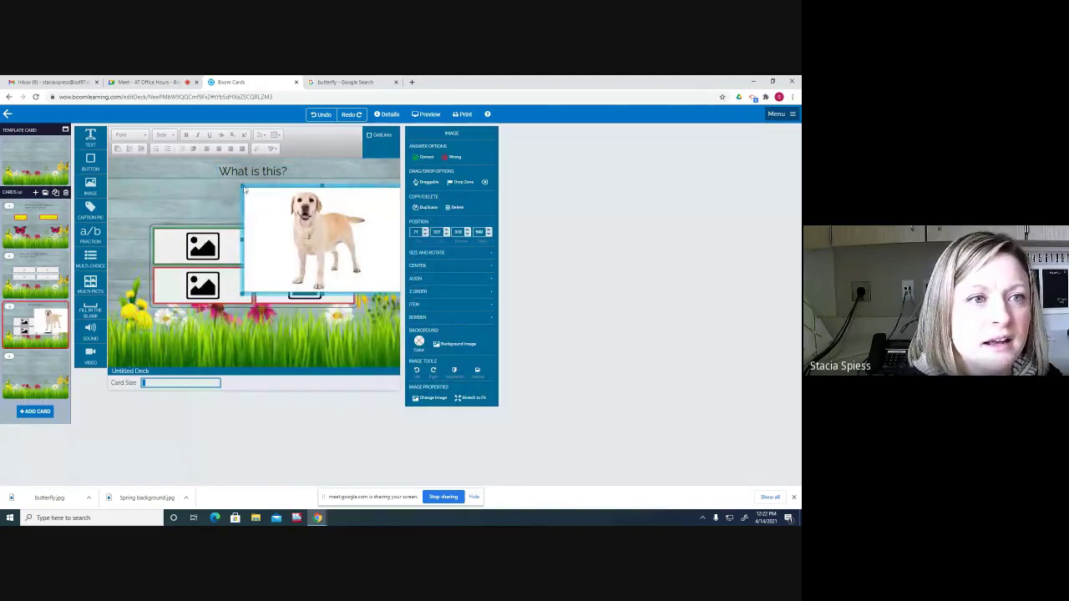
mouse_move(245, 190)
left_mouse_down()
mouse_move(358, 244)
mouse_move(247, 188)
left_mouse_up()
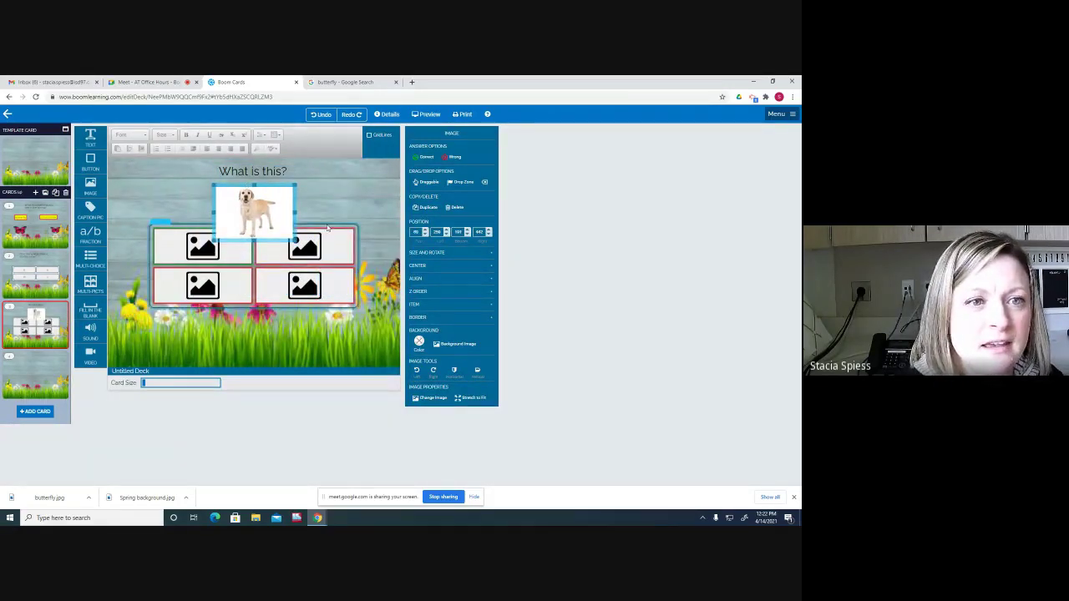
Step: Move the picture-answer block below the dog image and adjust its height to fit the lower part of the card
left_click_drag(326, 226, 332, 266)
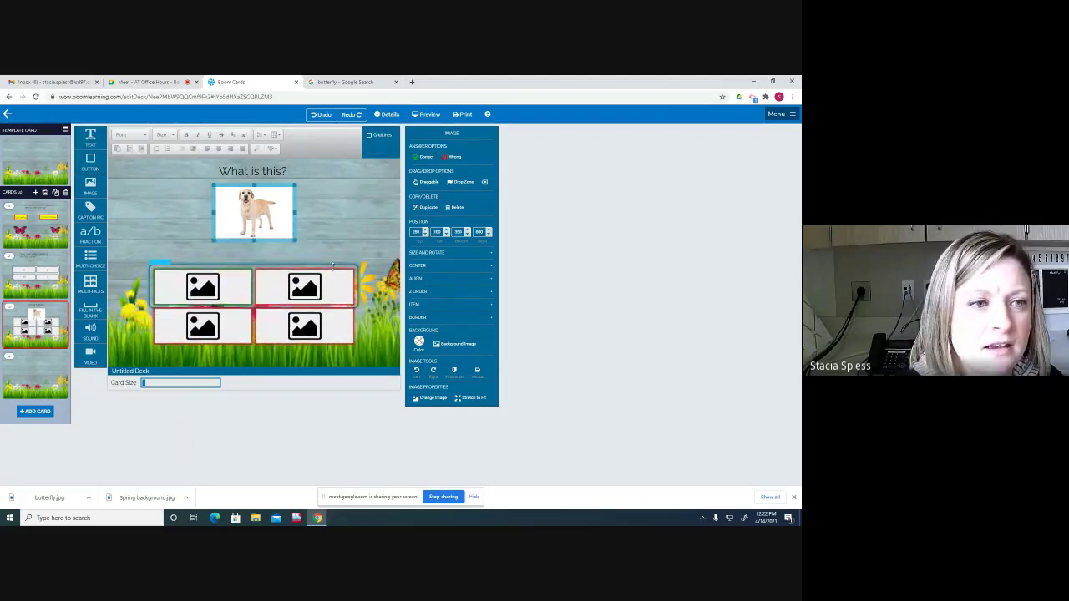
left_click(332, 266)
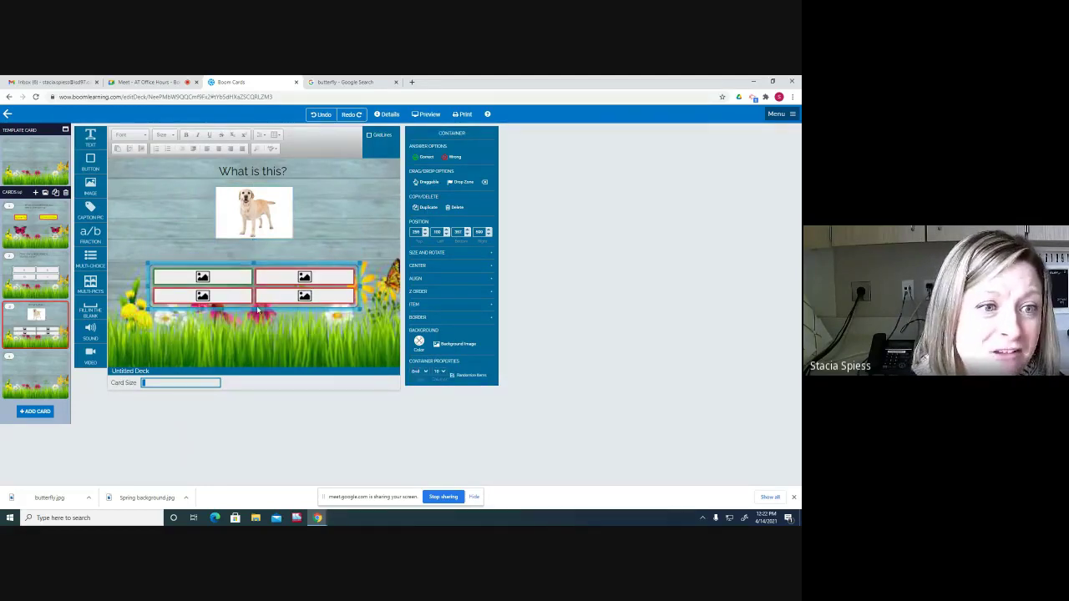
left_click_drag(256, 311, 256, 334)
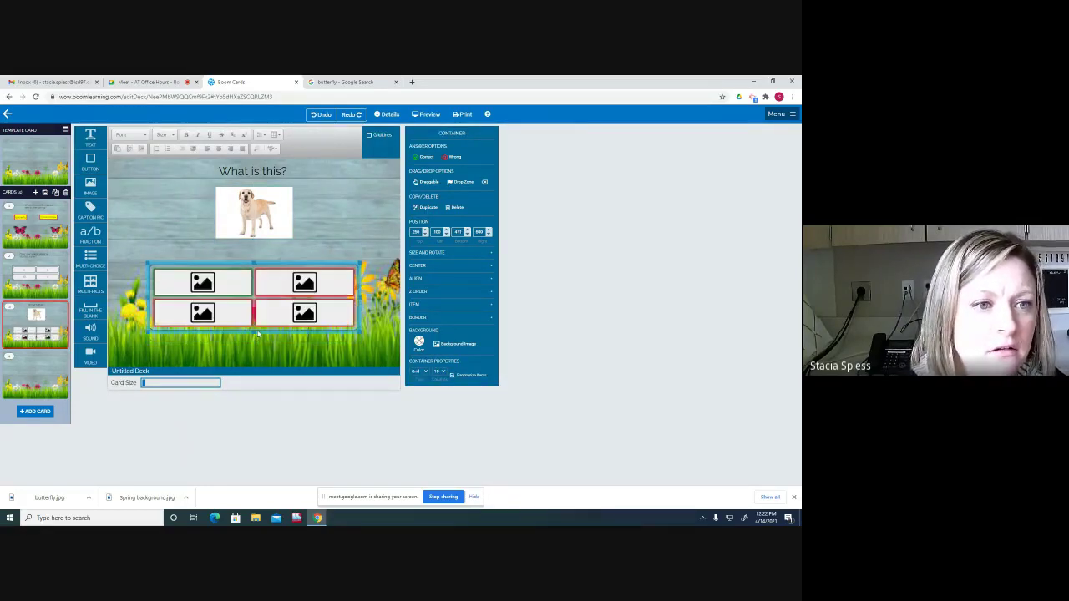
Step: Use the dog image as the picture for the block's first, correct answer option
left_click(202, 283)
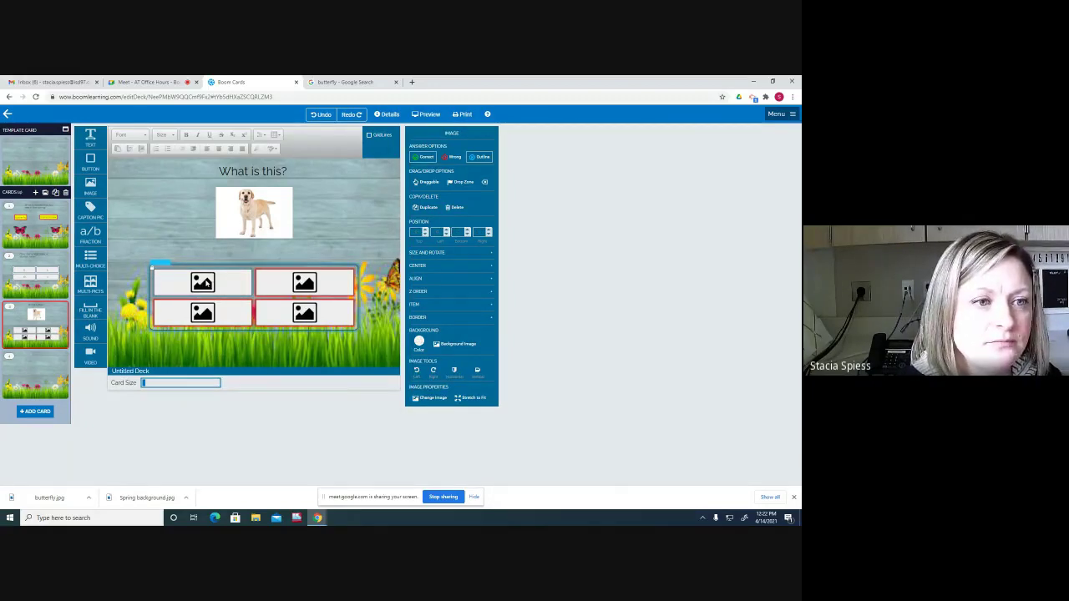
left_click(202, 282)
left_click(278, 357)
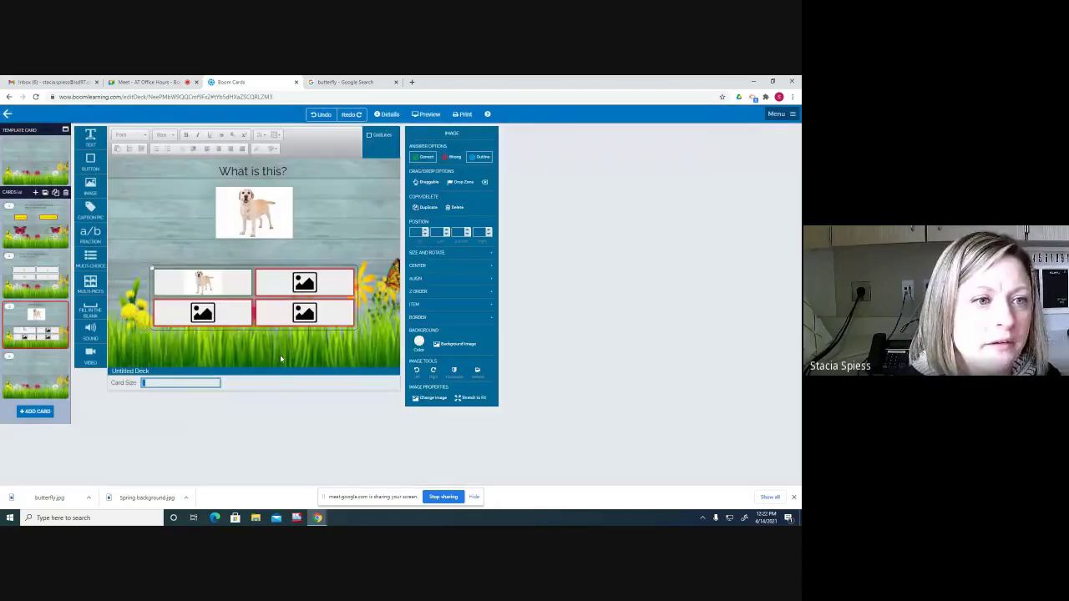
left_click(428, 157)
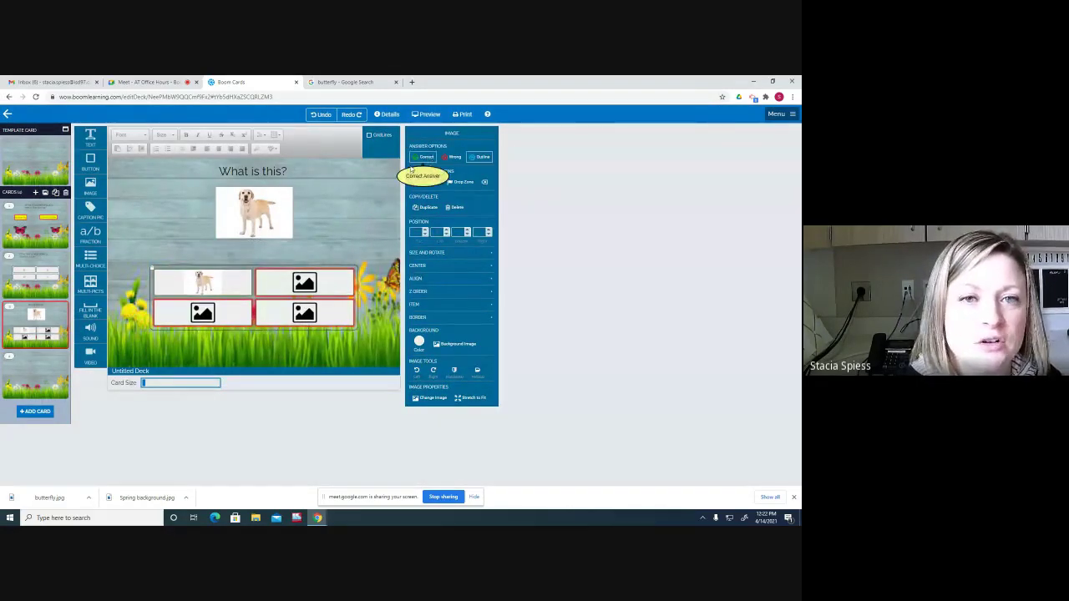
Step: Fill the block's three remaining wrong answer options with the smiley face, red apple and chocolate pudding images
left_click(311, 286)
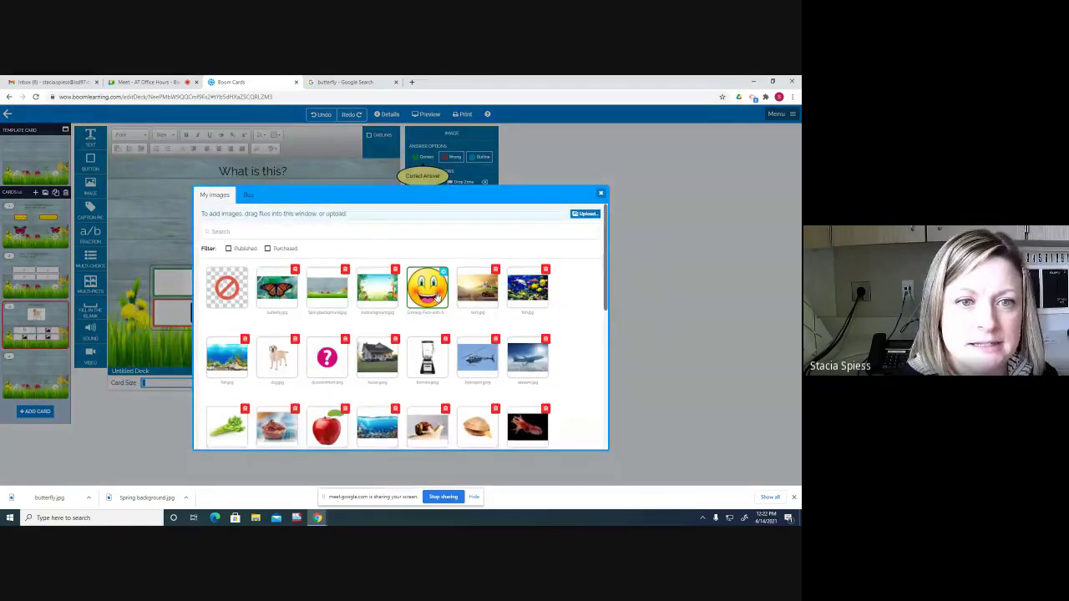
left_click(438, 297)
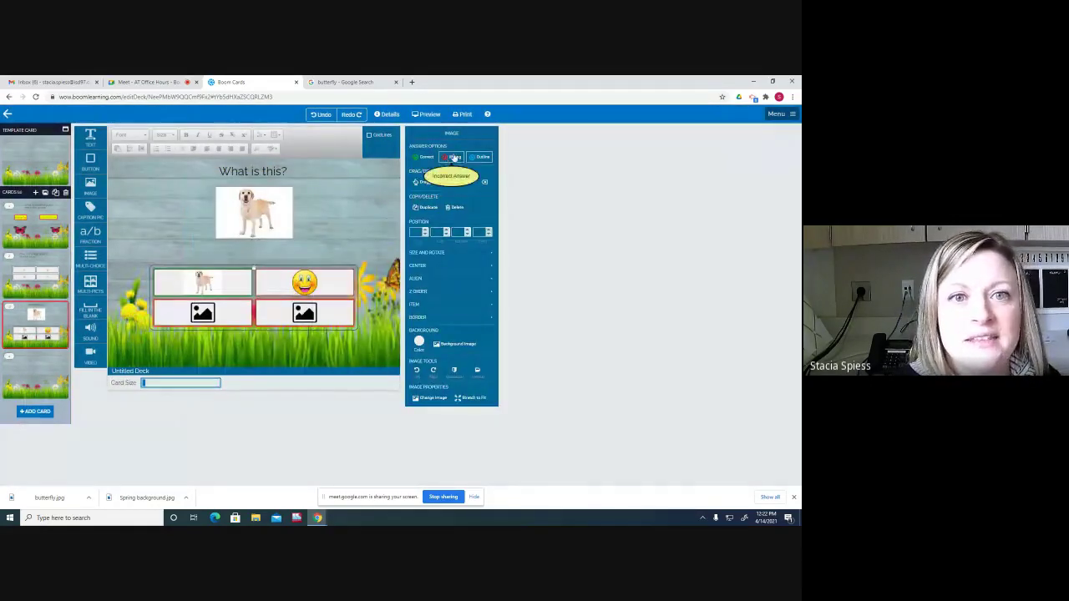
left_click(212, 328)
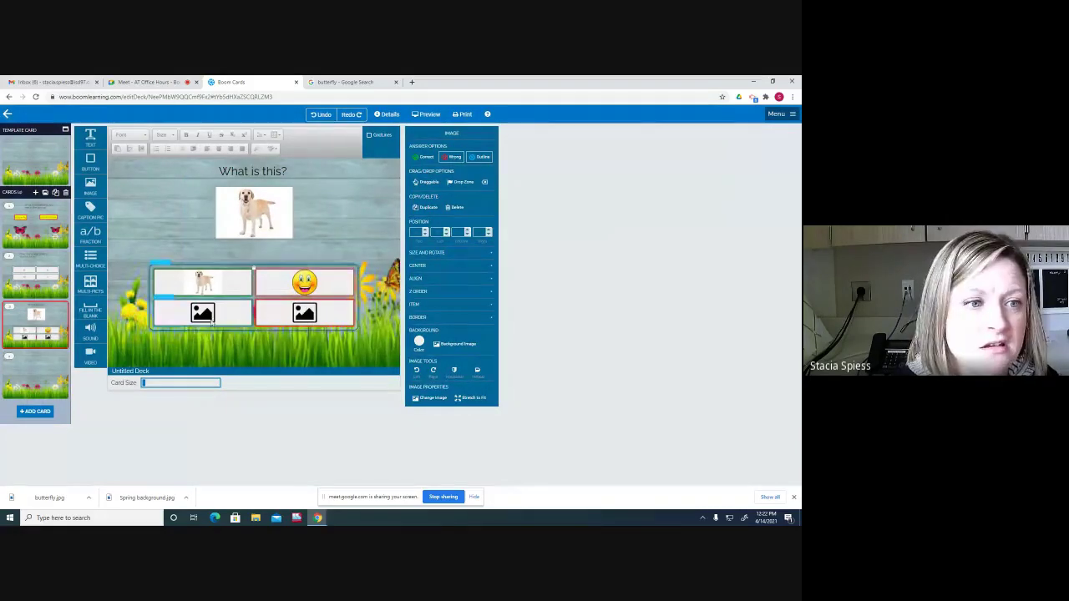
left_click(211, 313)
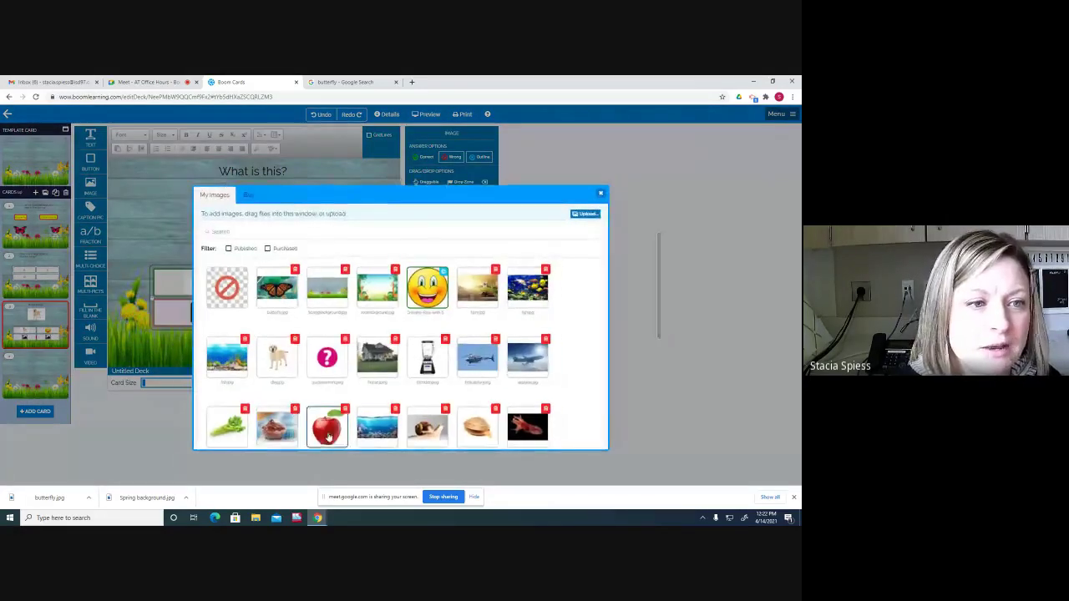
left_click(328, 435)
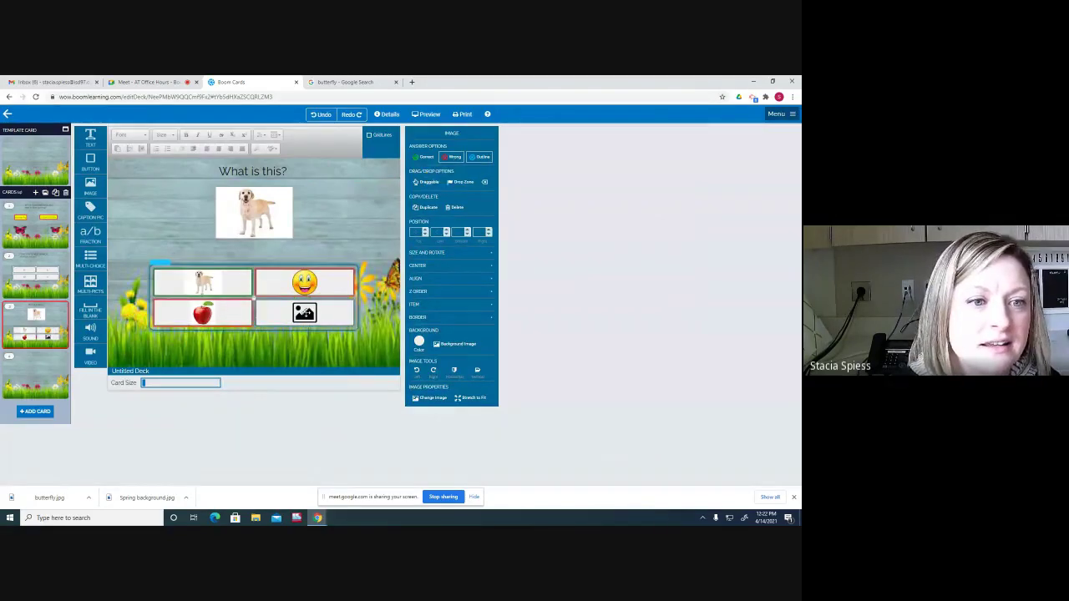
left_click(306, 316)
left_click(280, 428)
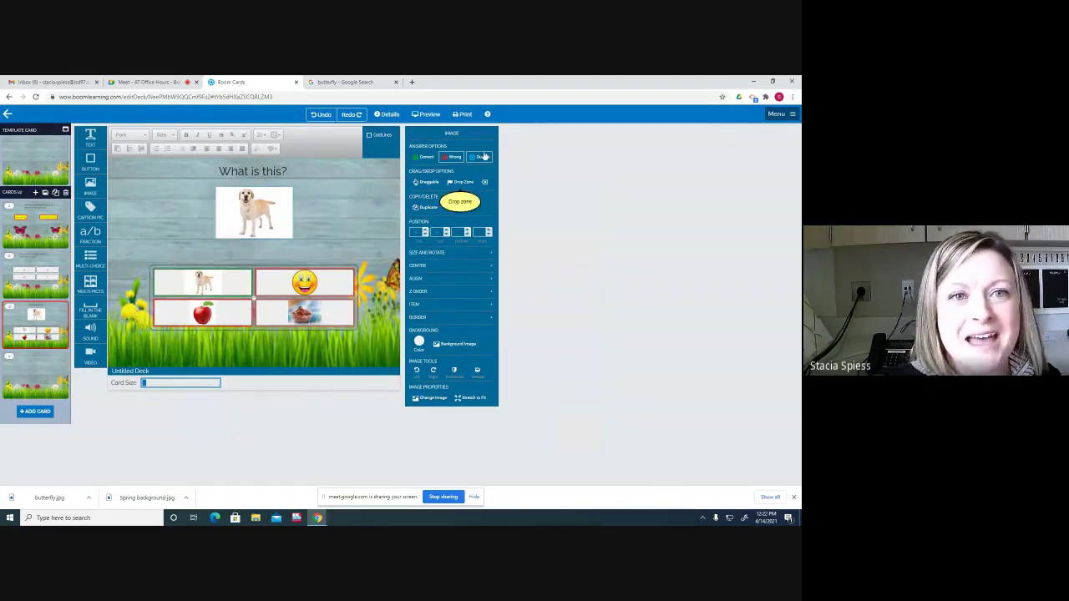
Step: Preview the dog question card, test it by choosing the dog picture, and quit the preview
left_click(419, 116)
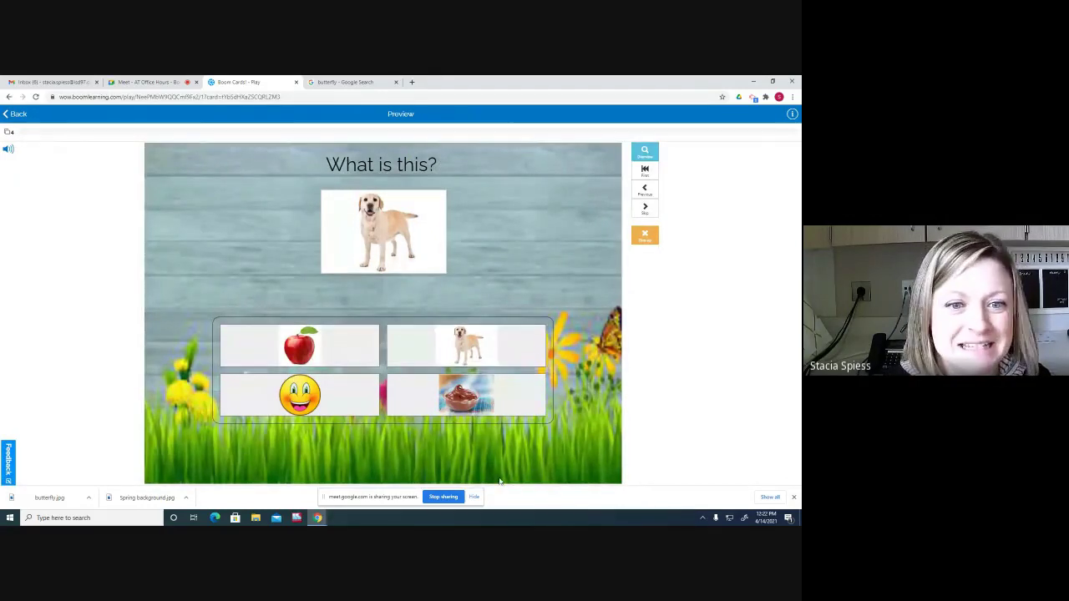
left_click(454, 354)
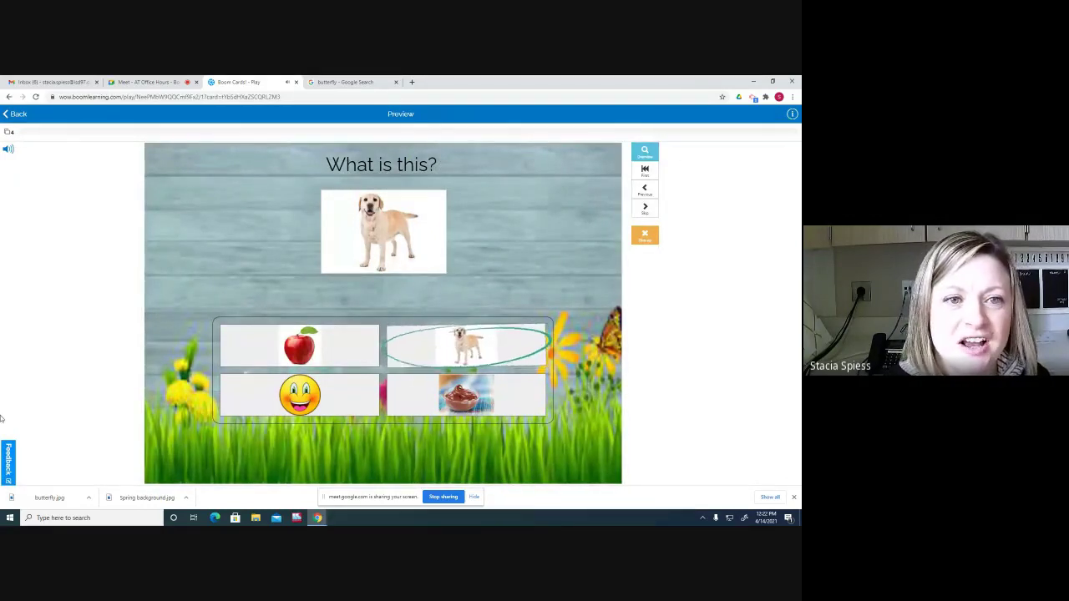
left_click(12, 114)
left_click(459, 305)
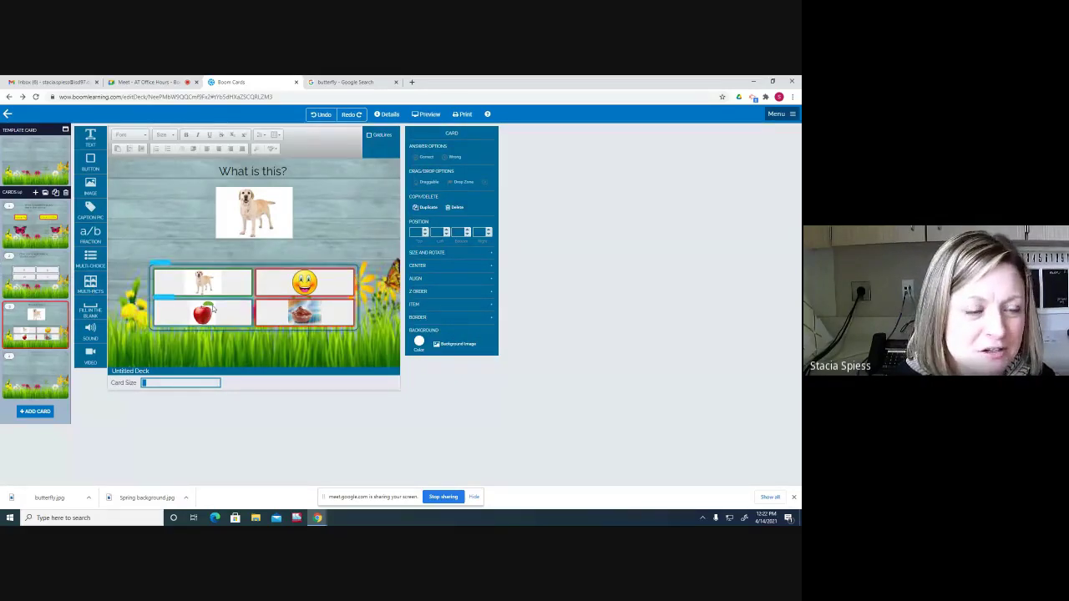
Step: Add a fill-in-the-blank box to the empty fourth card and open its answer entry
left_click(43, 372)
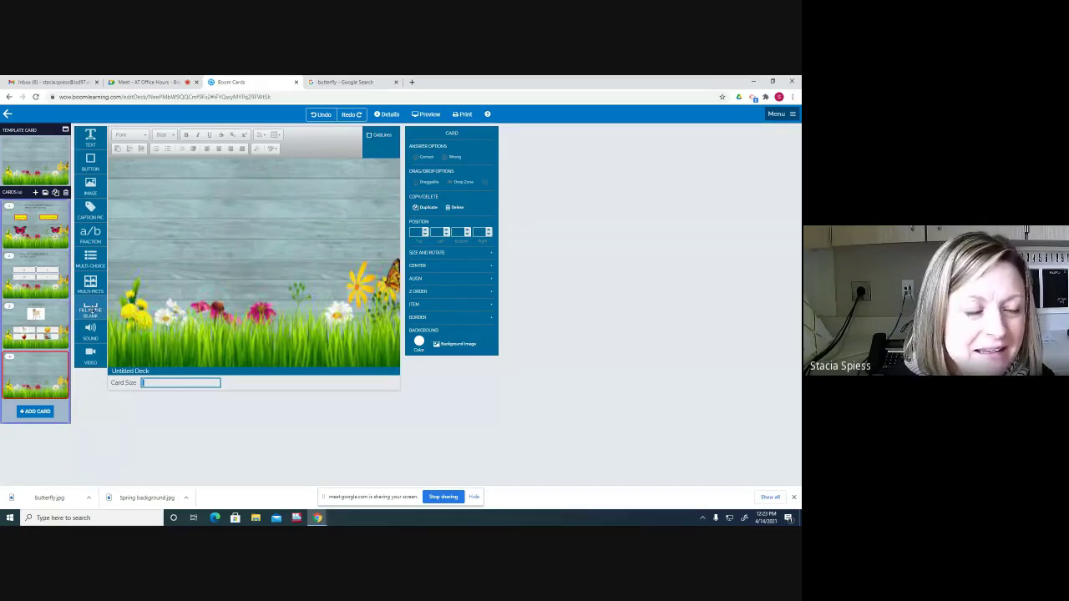
left_click_drag(90, 309, 291, 241)
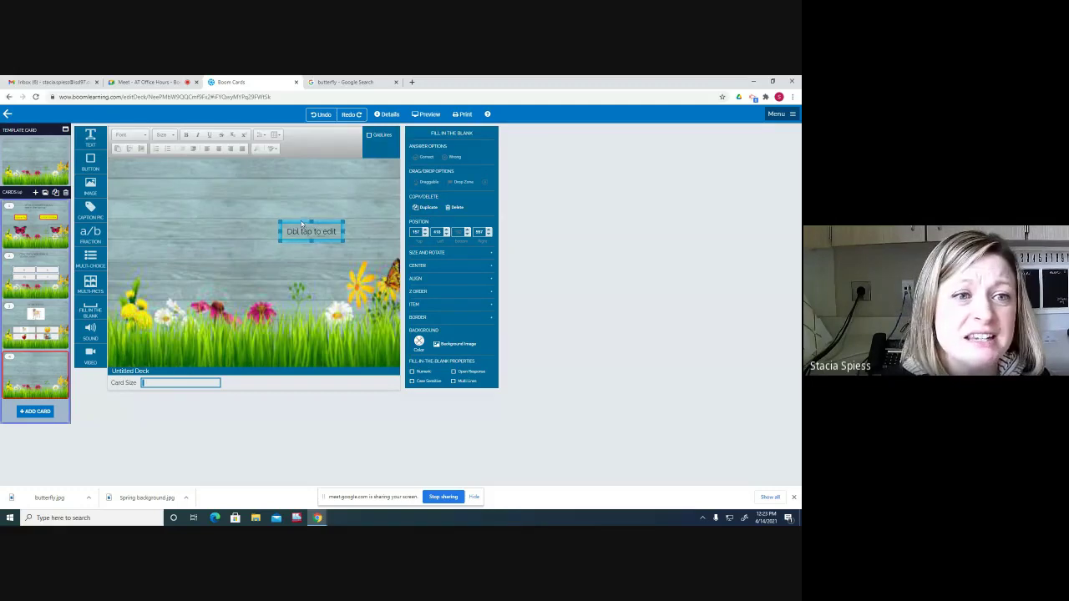
double_click(330, 236)
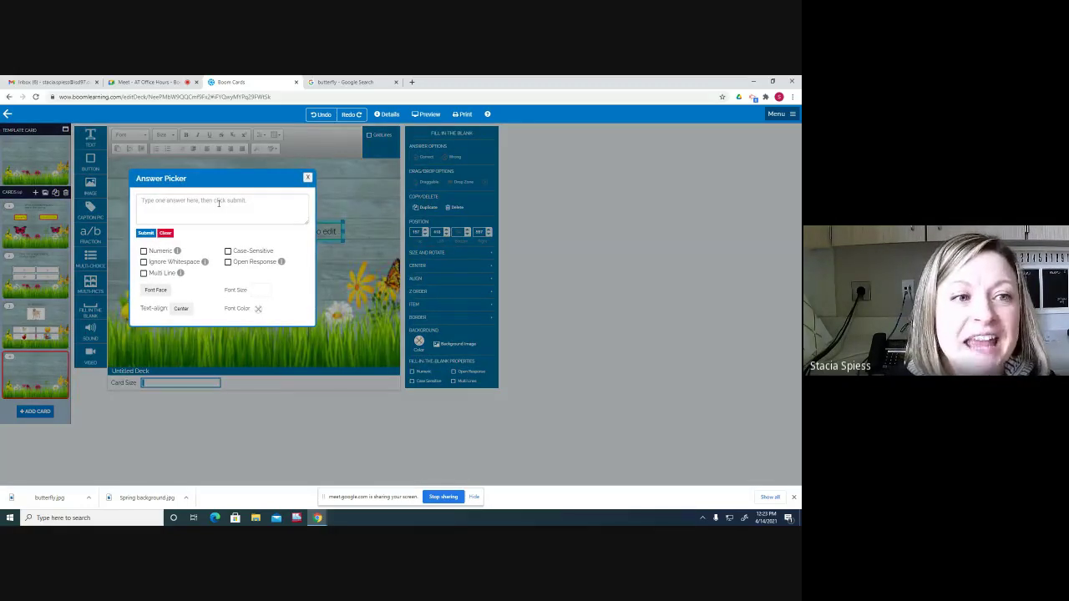
left_click(218, 203)
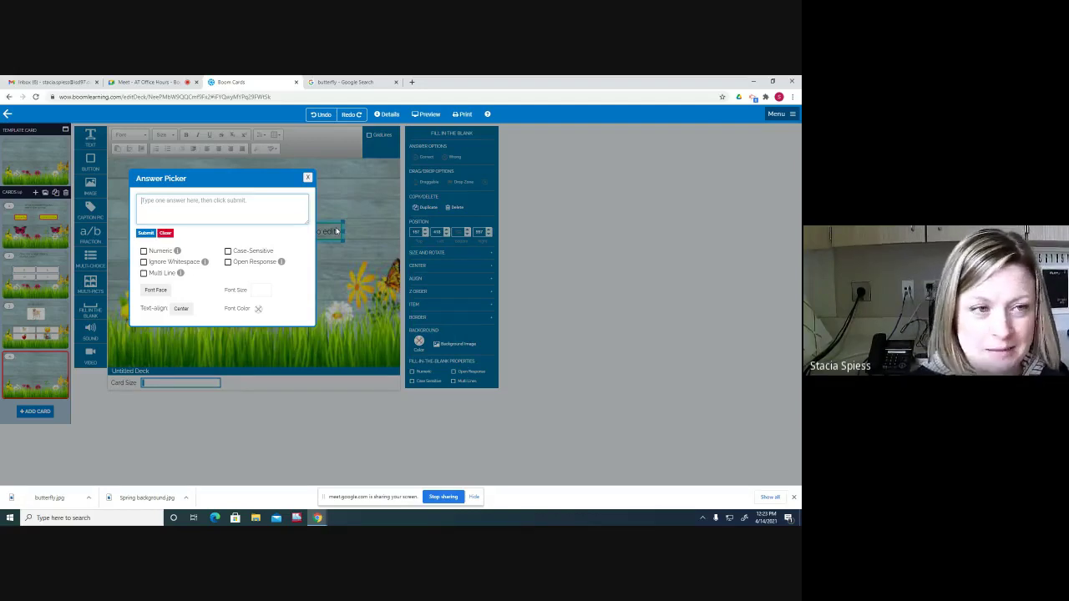
type("What is 5")
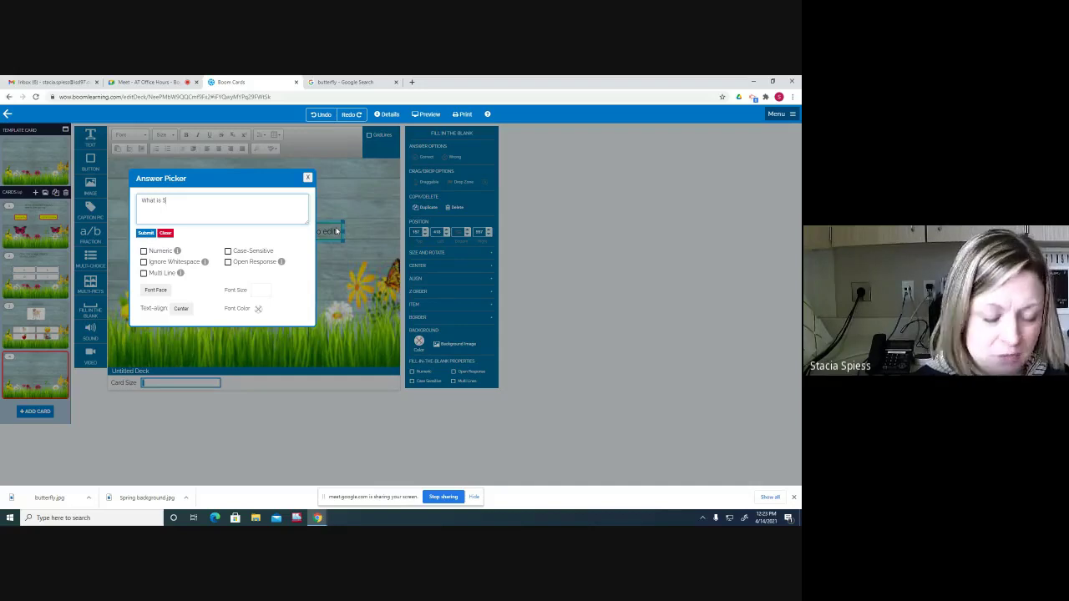
key("BackSpace")
key("BackSpace")
key("BackSpace")
key("BackSpace")
key("BackSpace")
key("BackSpace")
key("BackSpace")
key("BackSpace")
key("BackSpace")
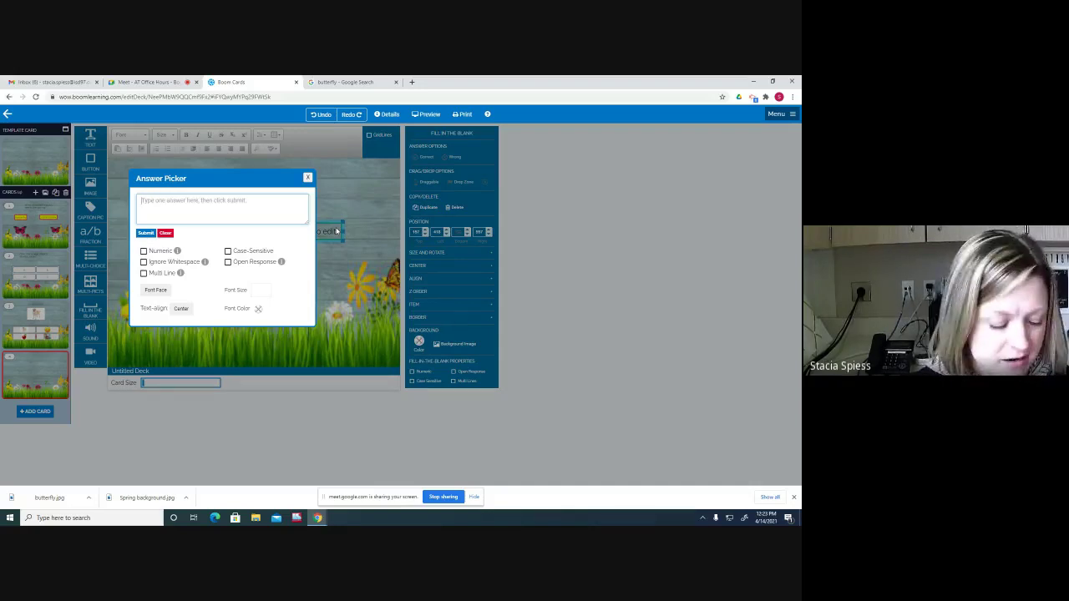
Step: Submit 7 as the blank's accepted answer and move the box to the card's center, just above the flowers
type("7")
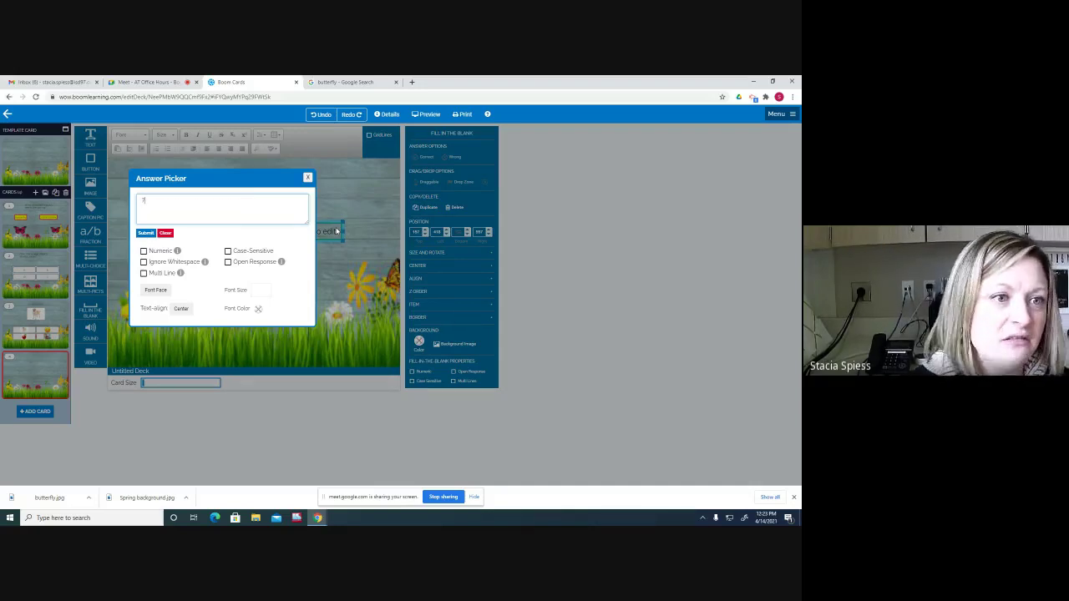
left_click(146, 233)
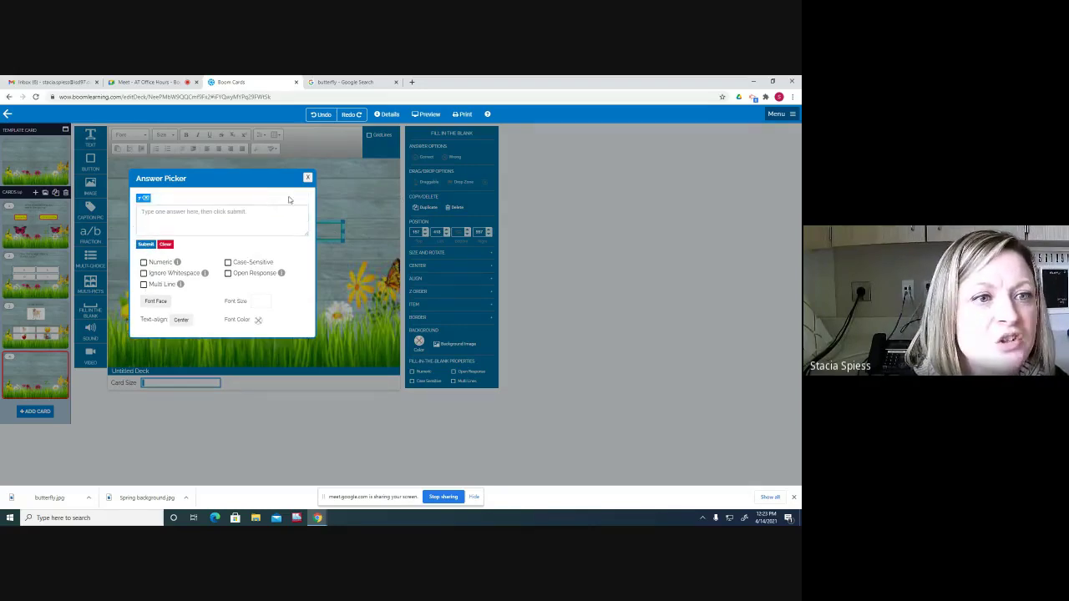
left_click(308, 179)
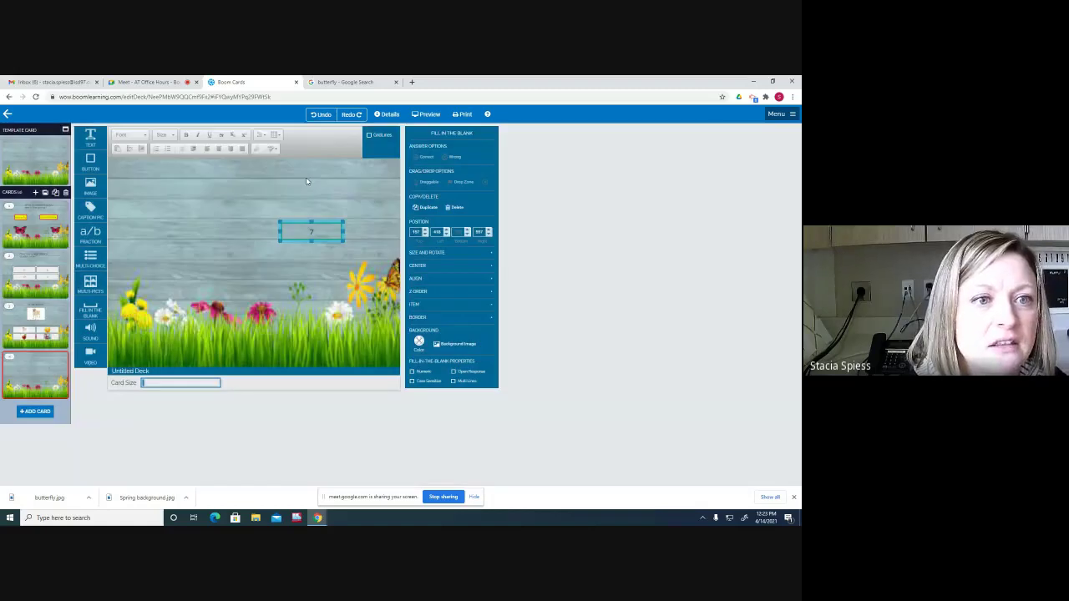
left_click_drag(296, 222, 243, 257)
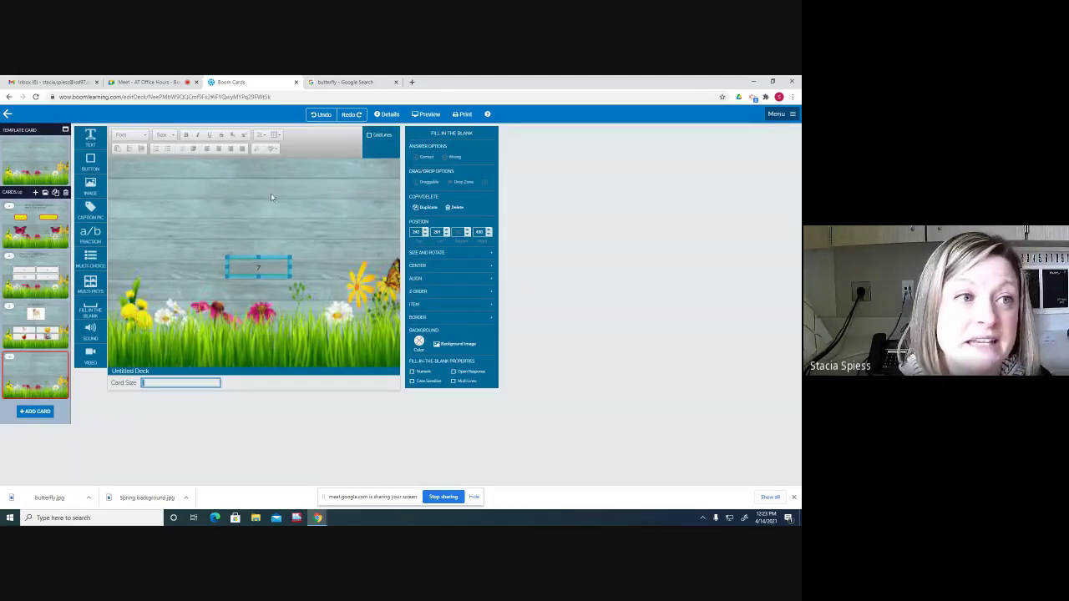
Step: Add a text box reading "What is 5+2?" and place it near the top center, above the answer blank
left_click(113, 163)
left_click_drag(113, 162, 269, 192)
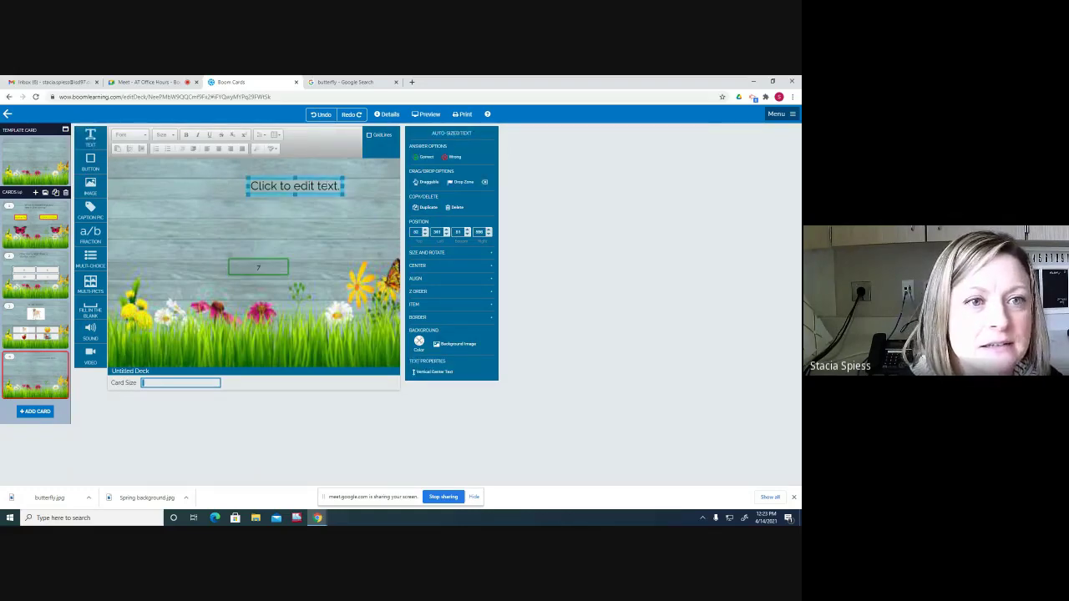
left_click_drag(342, 186, 249, 186)
left_click(340, 186)
type("Wh")
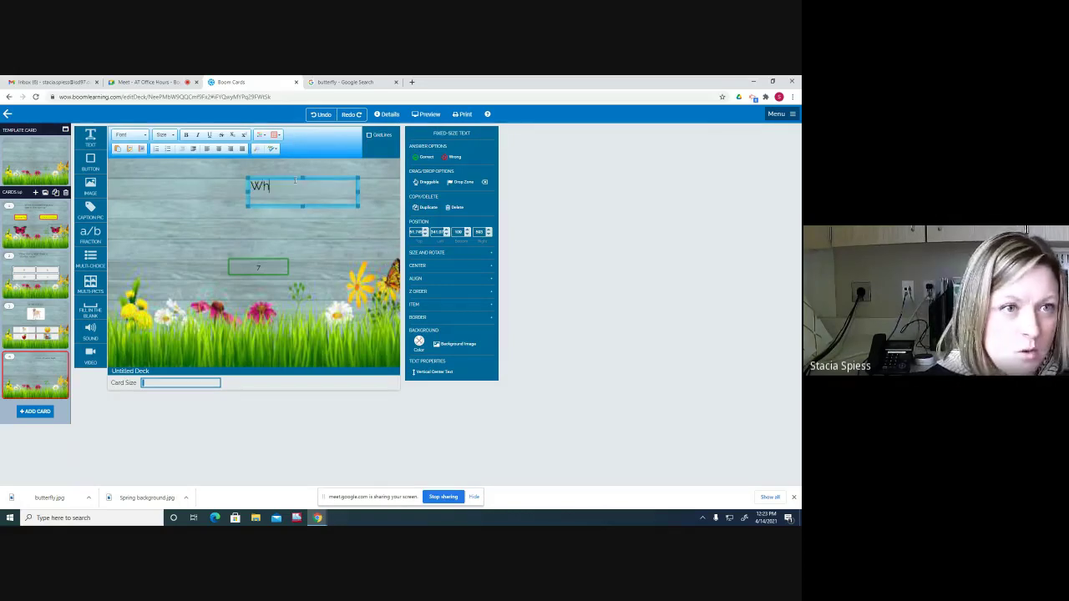
type("at is 5")
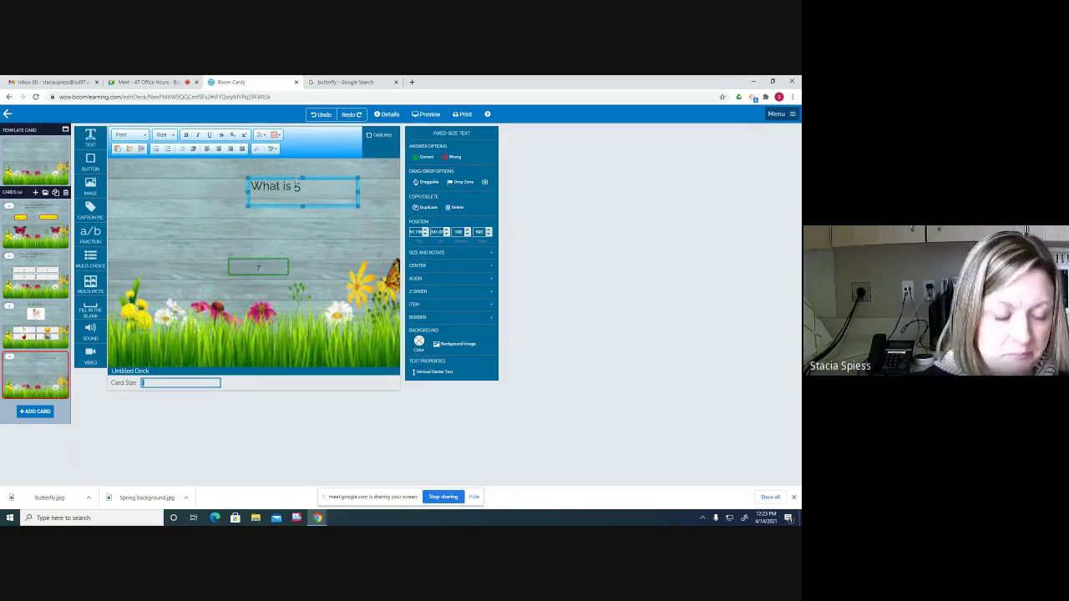
type("+")
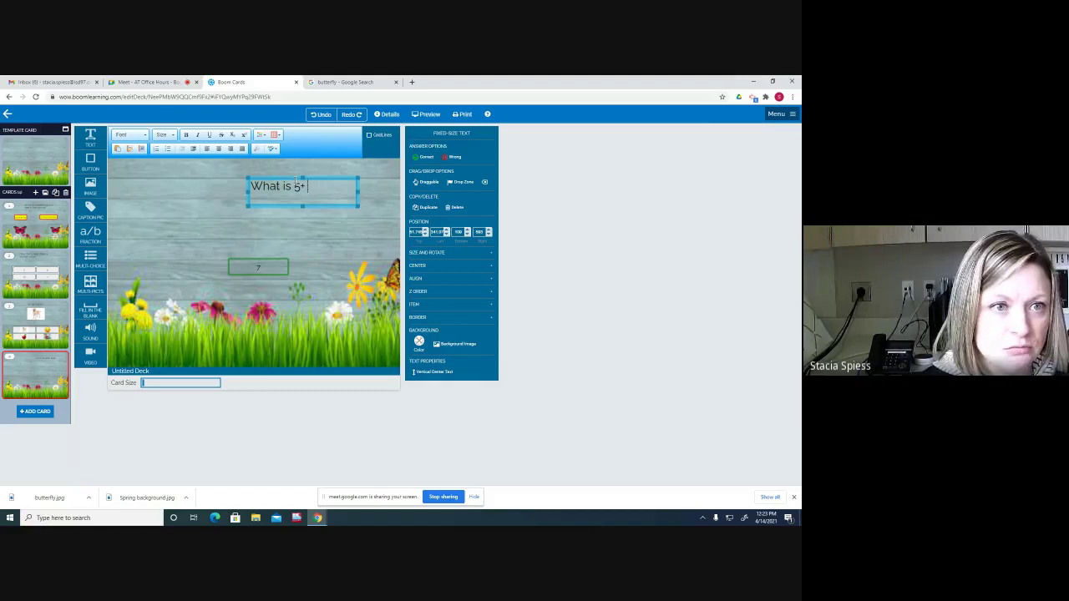
type("2")
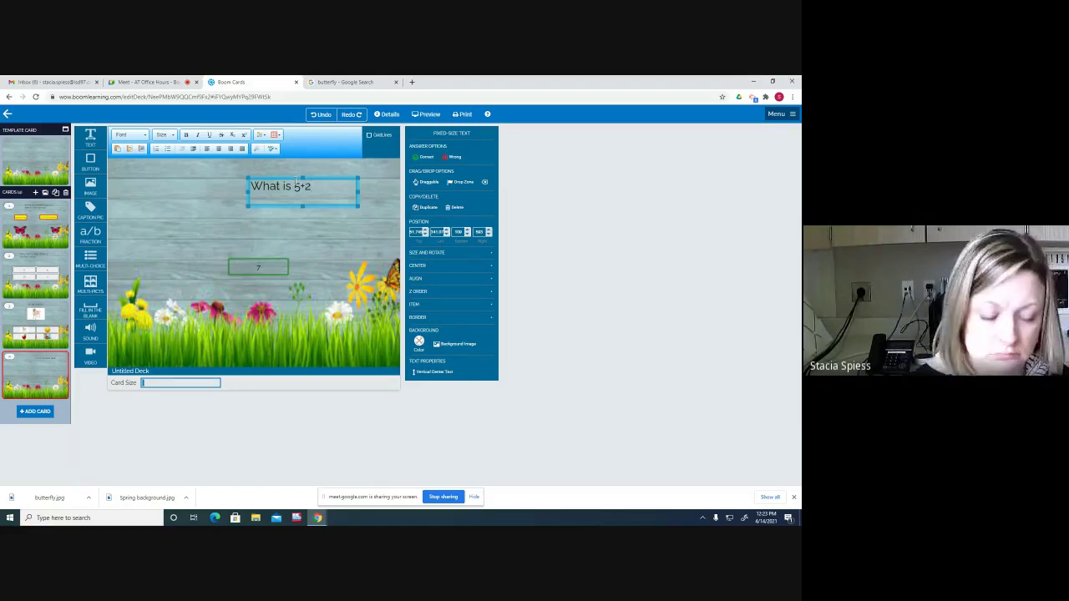
type("?")
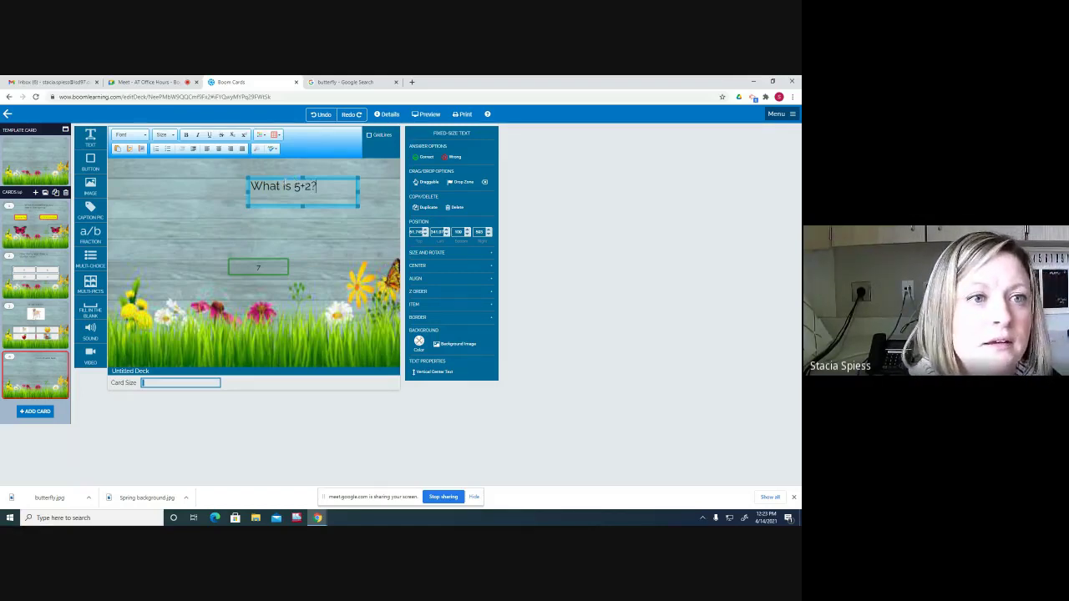
left_click_drag(286, 179, 246, 178)
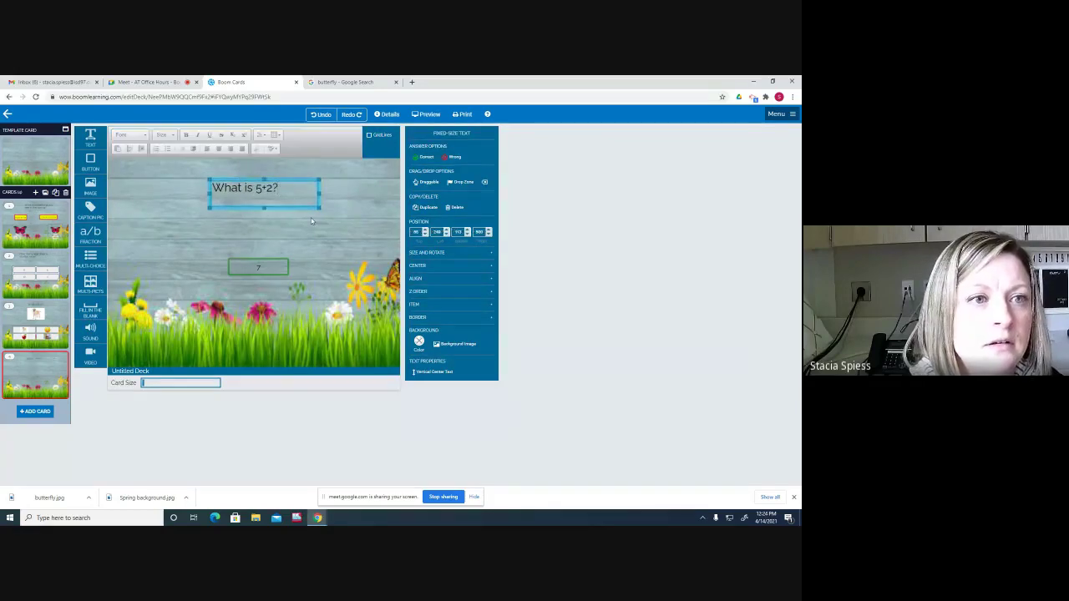
Step: Preview the "What is 5+2?" card, submit 7 as a test answer, and quit the preview
left_click(351, 167)
left_click(433, 119)
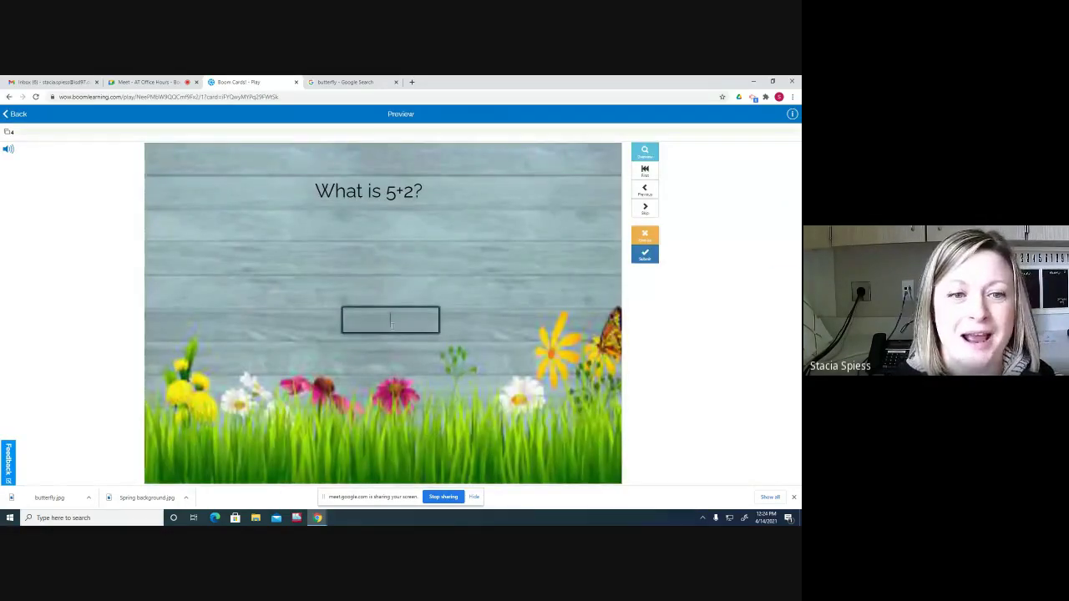
left_click(403, 331)
type("7")
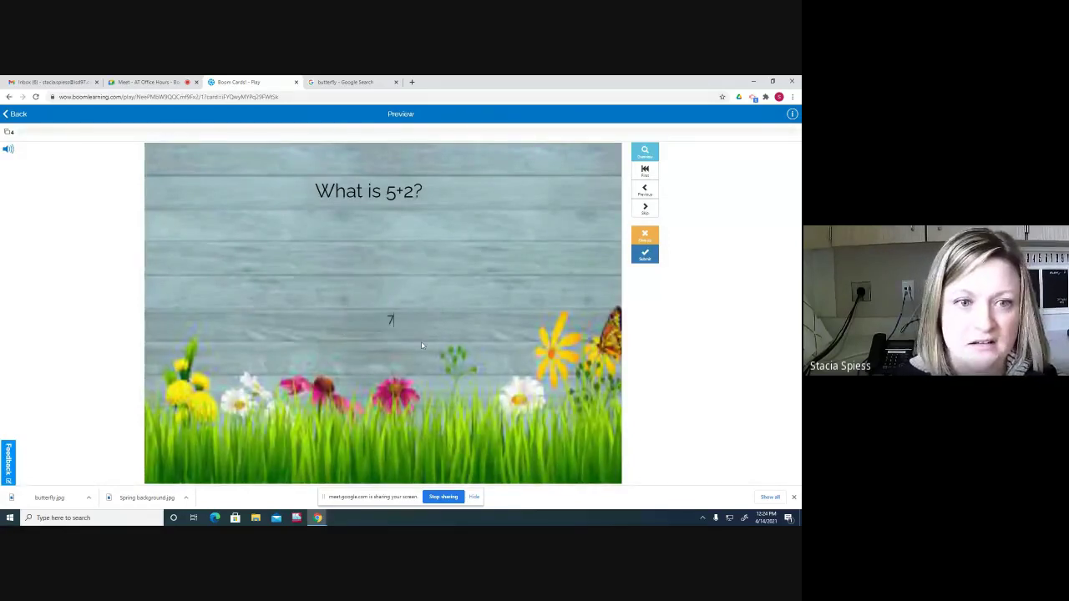
left_click(644, 255)
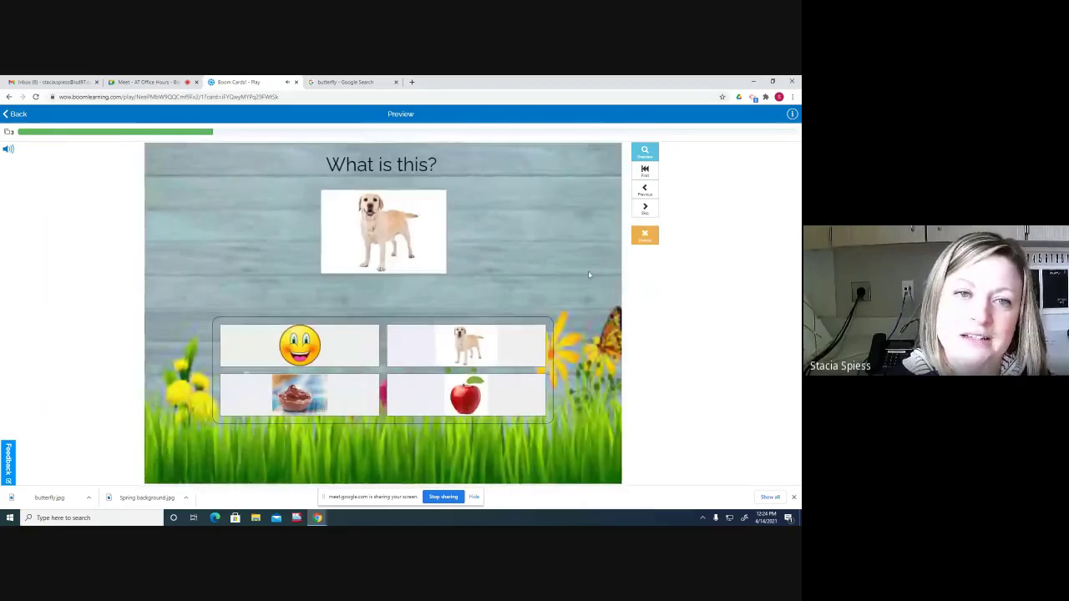
left_click(16, 115)
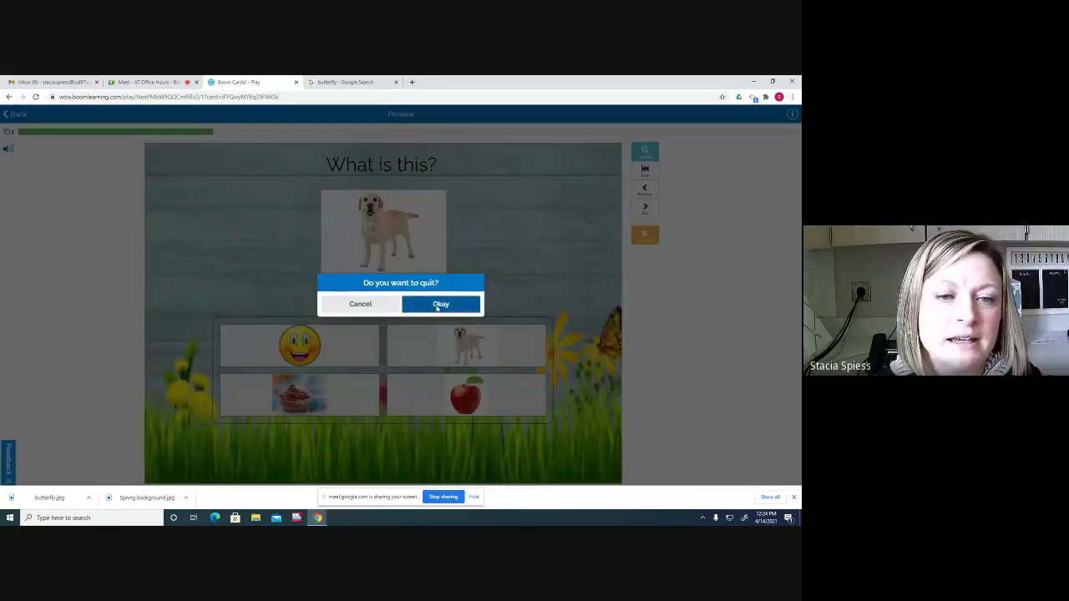
left_click(438, 306)
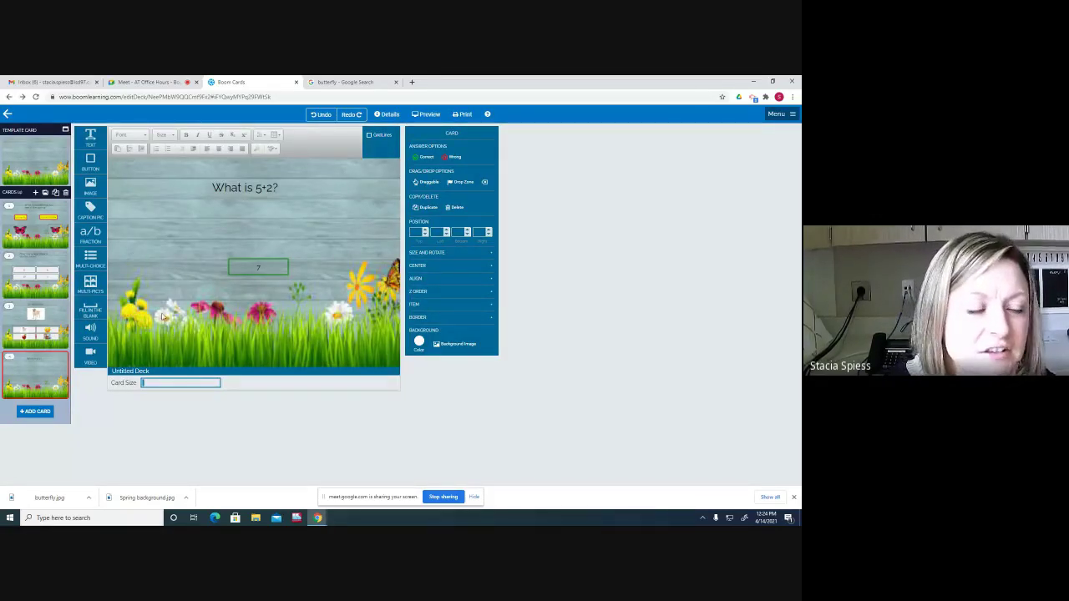
Step: Try the sound tool, and place a video element on the "What is 5+2?" card without entering a video ID
left_click(91, 333)
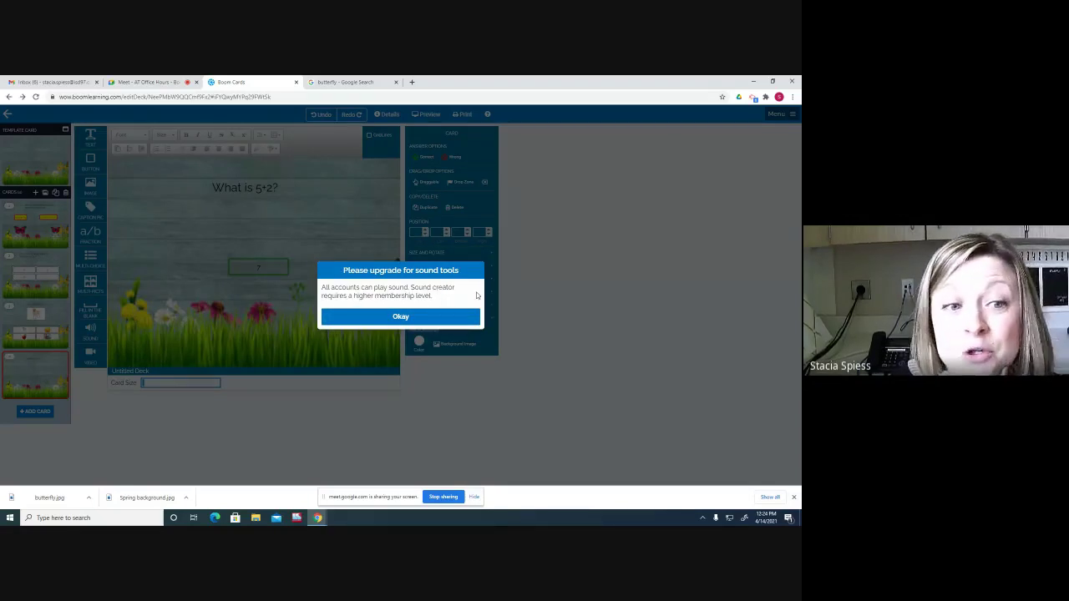
left_click(442, 322)
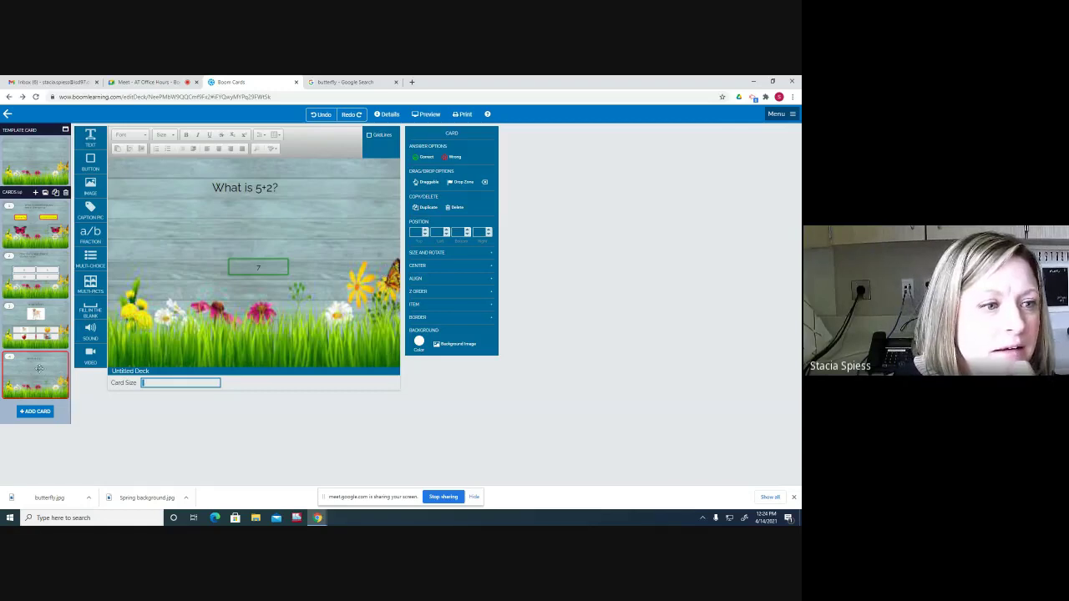
left_click_drag(86, 358, 249, 228)
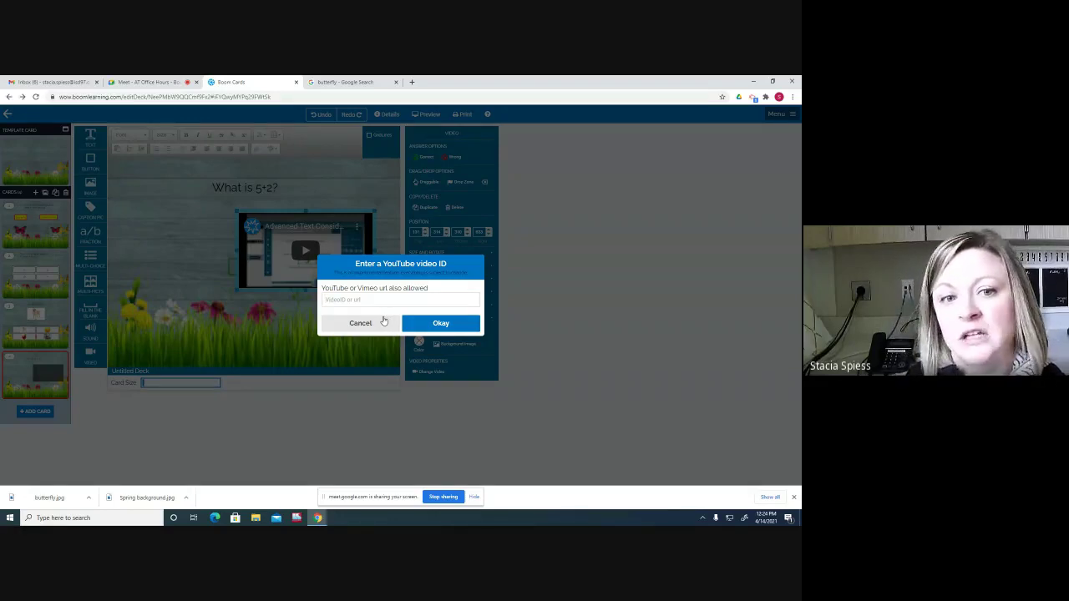
left_click(377, 324)
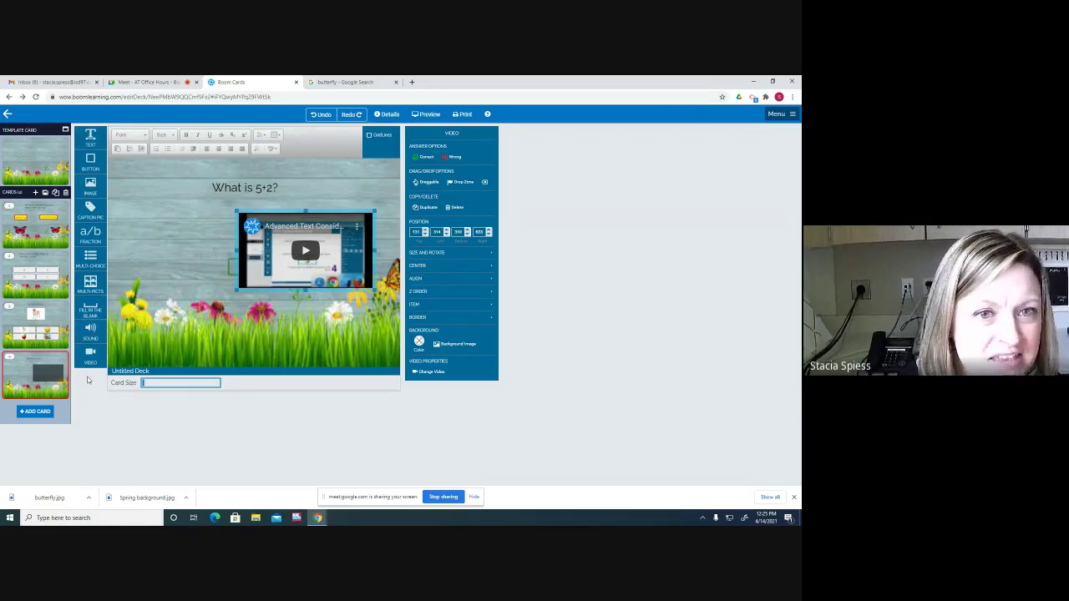
Step: Leave the spring deck after viewing its first card, and open the deck manager through the Creator's Studio
left_click(38, 172)
left_click(40, 208)
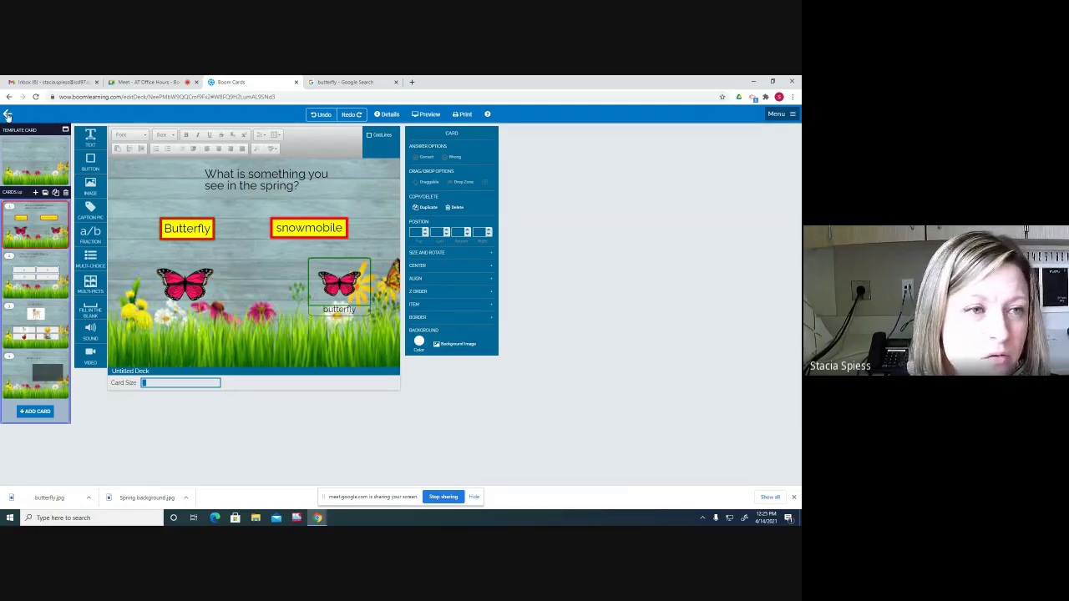
left_click(8, 115)
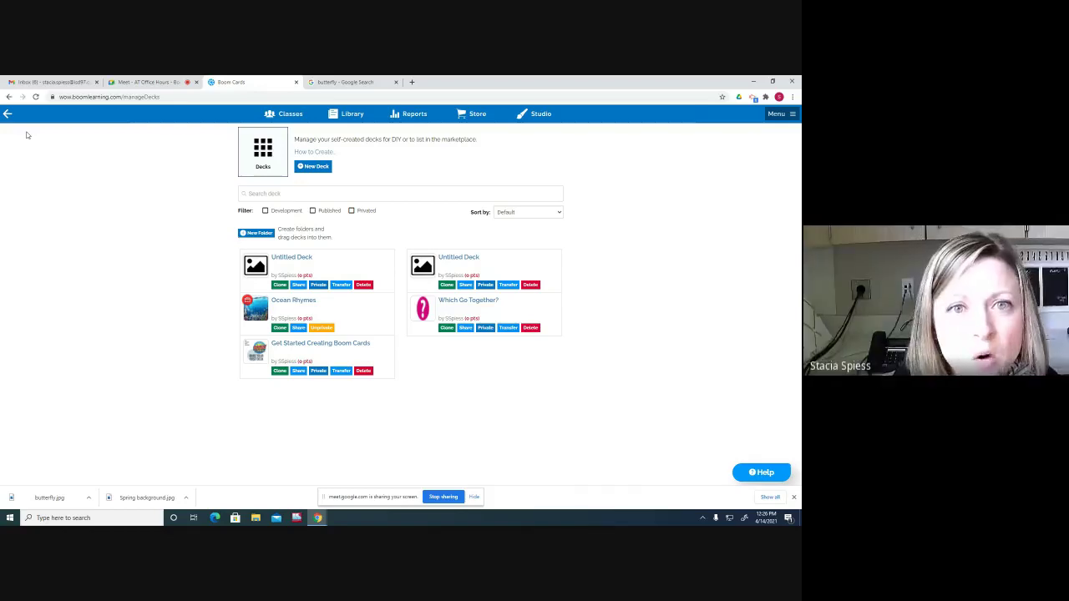
left_click(539, 116)
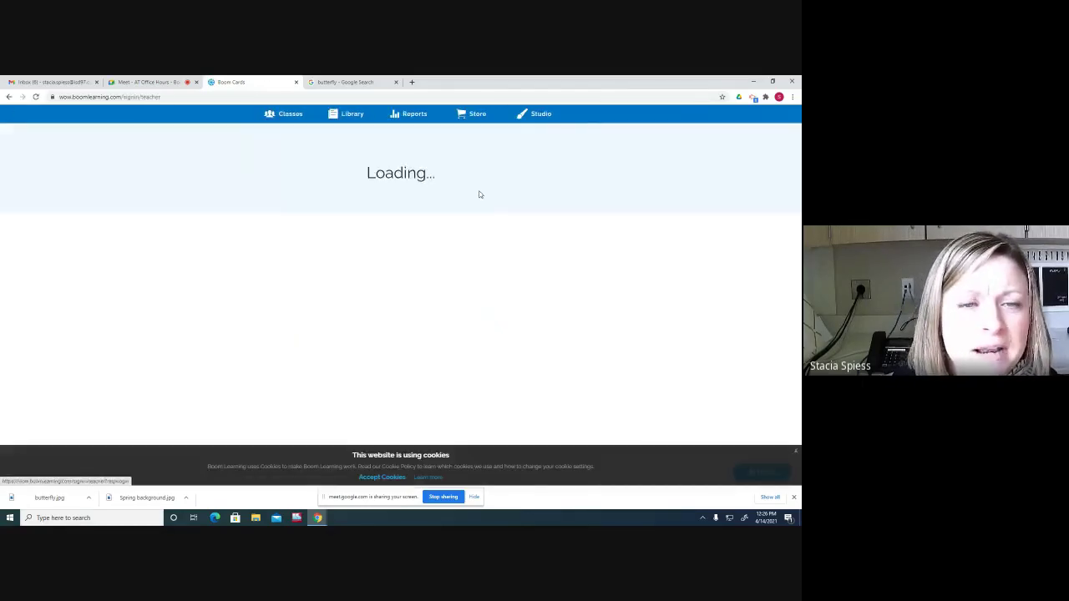
scroll(286, 382, "down", 3)
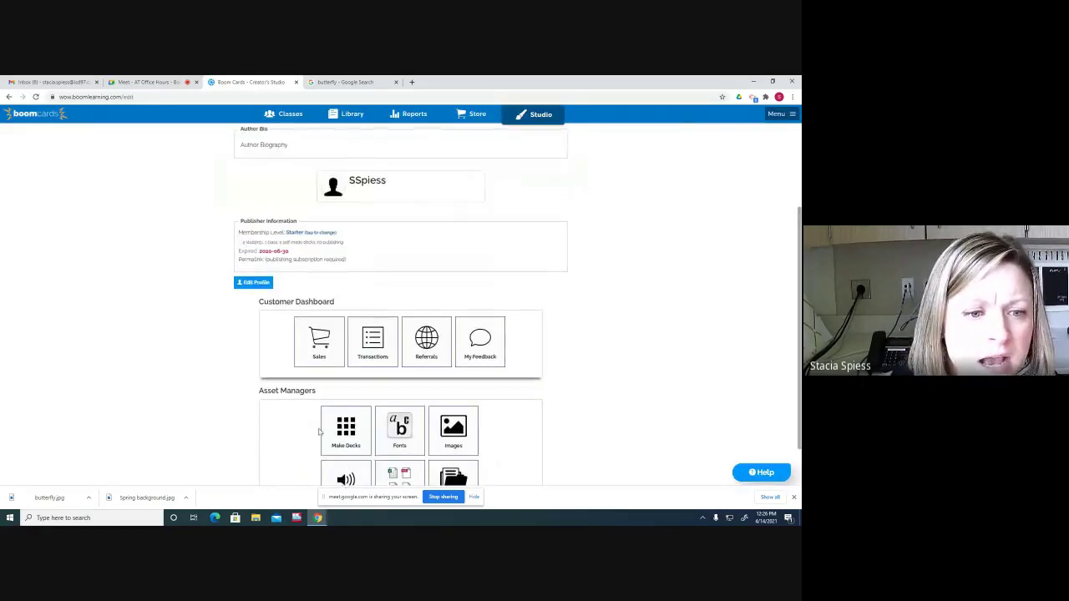
scroll(341, 383, "down", 1)
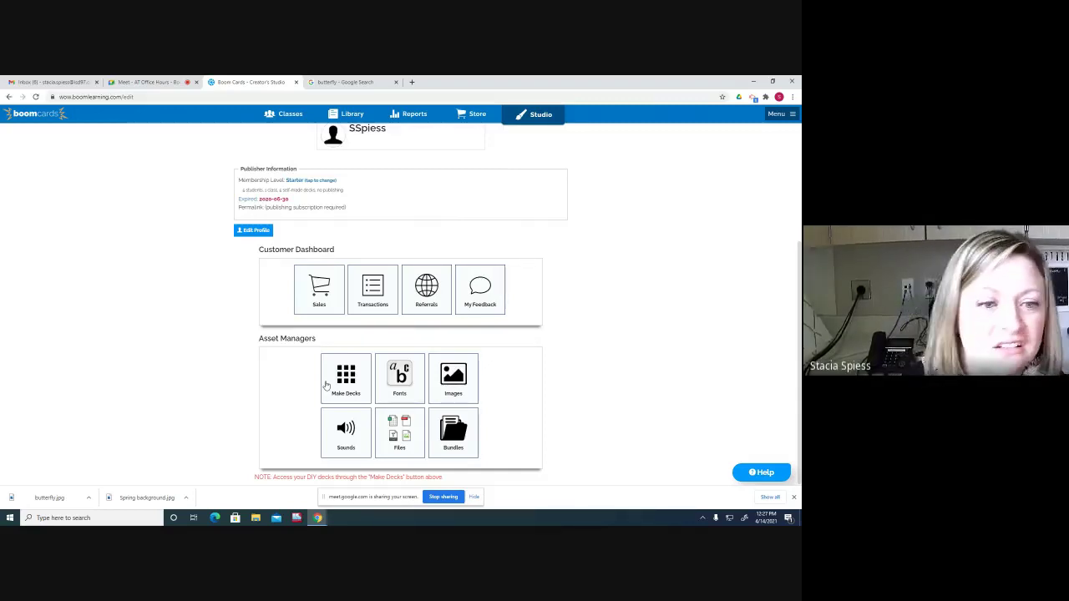
left_click(346, 377)
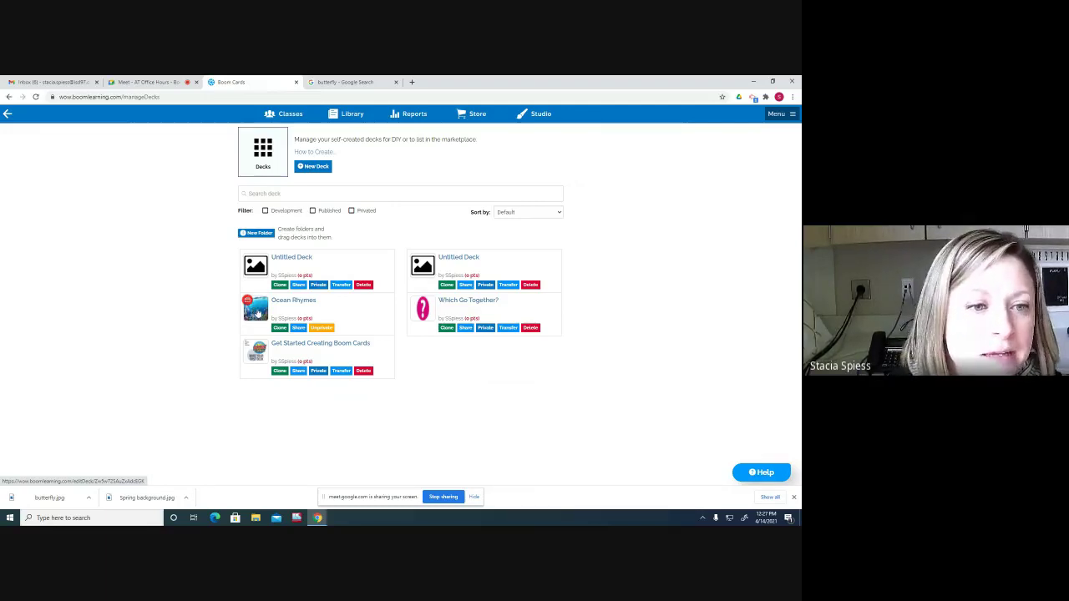
Step: Open the Ocean Rhymes deck, examine the answer choices on its "Which one rhymes with fish?" card, and return to the deck list
left_click(255, 311)
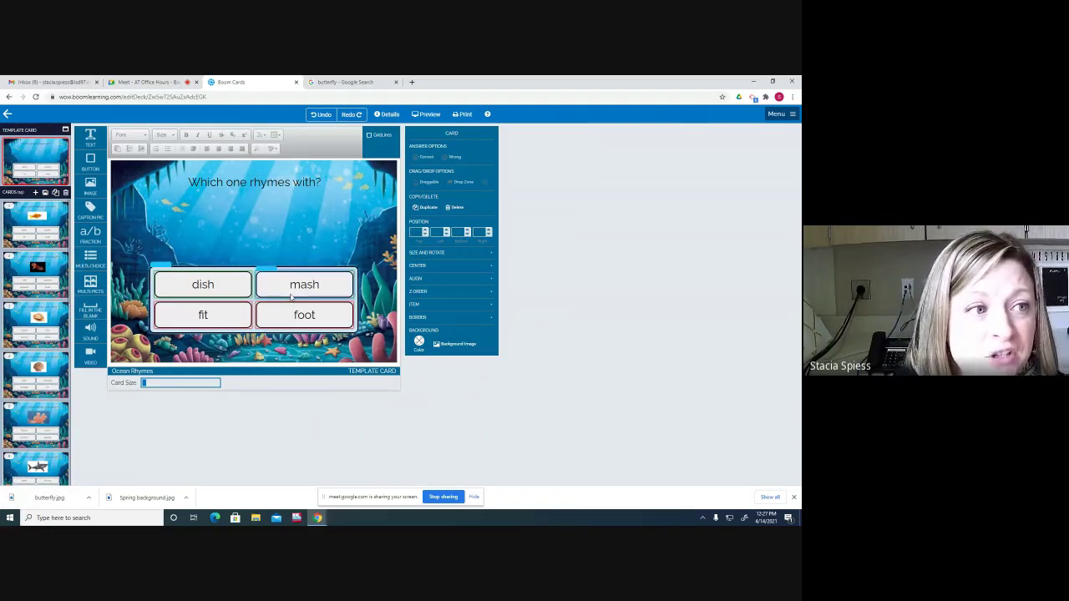
left_click(60, 220)
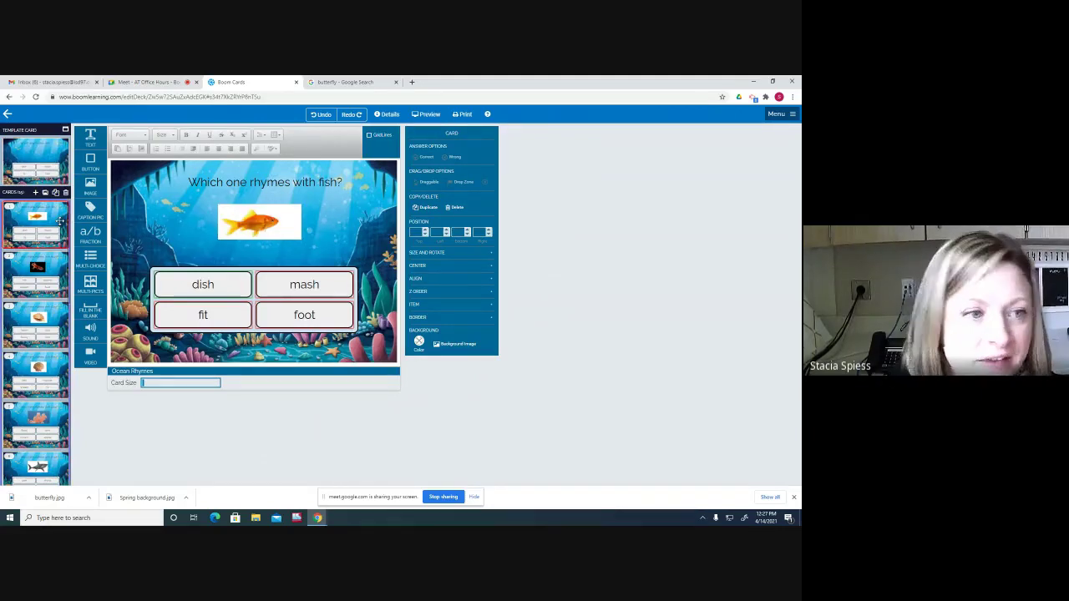
left_click(191, 285)
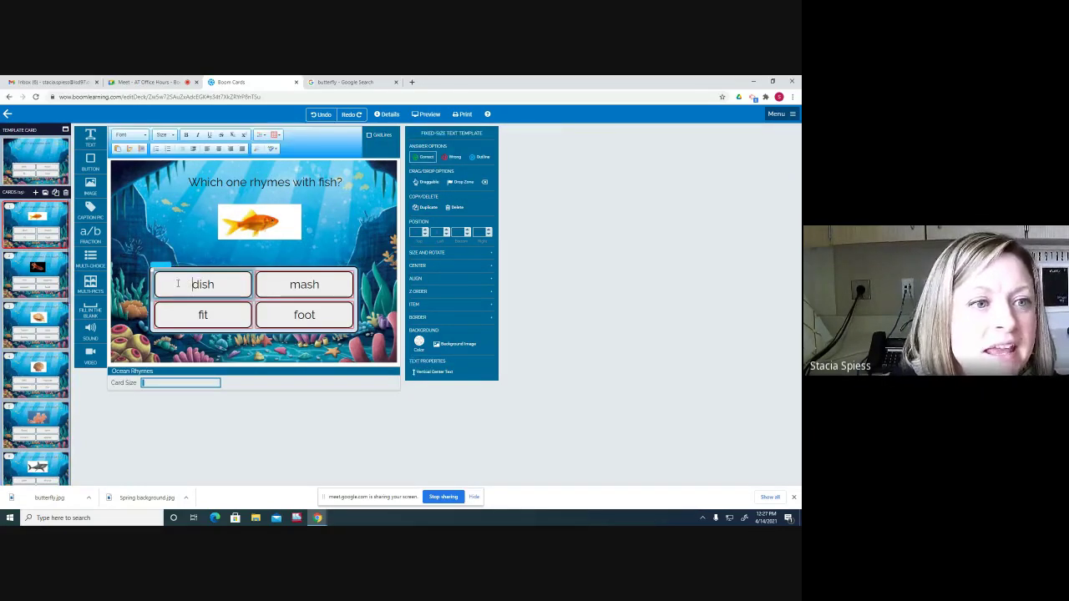
left_click(314, 279)
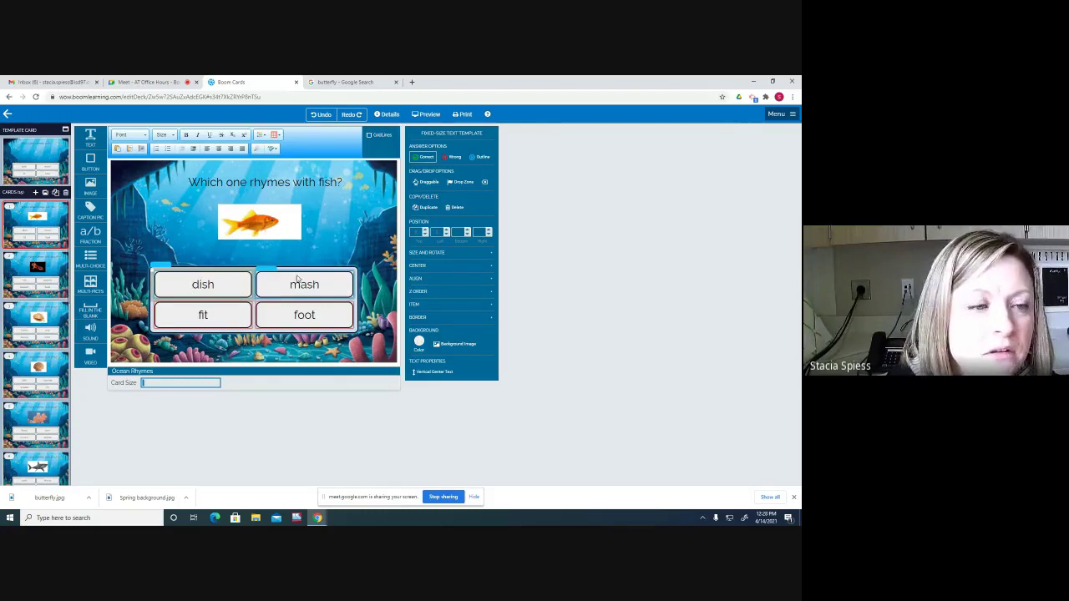
left_click(235, 311)
left_click(192, 285)
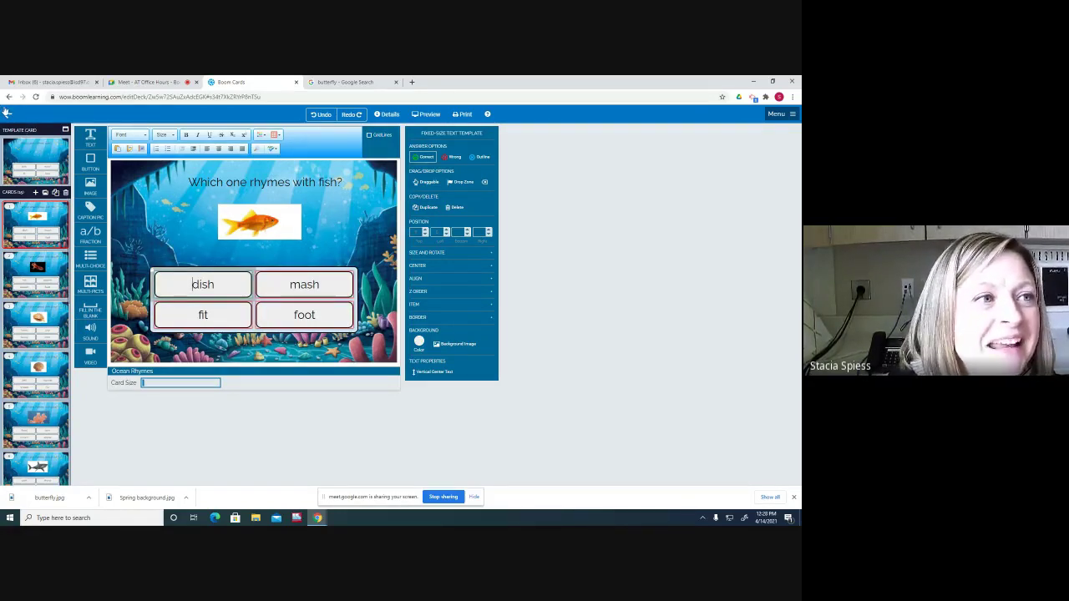
left_click(7, 114)
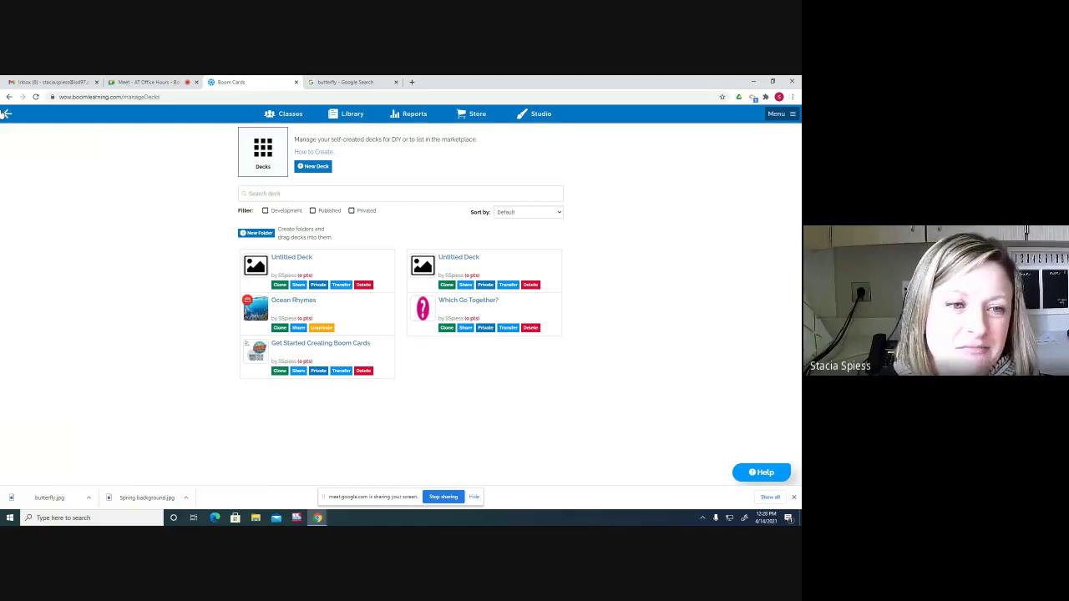
Step: Try to clone the whole Ocean Rhymes deck
left_click(280, 329)
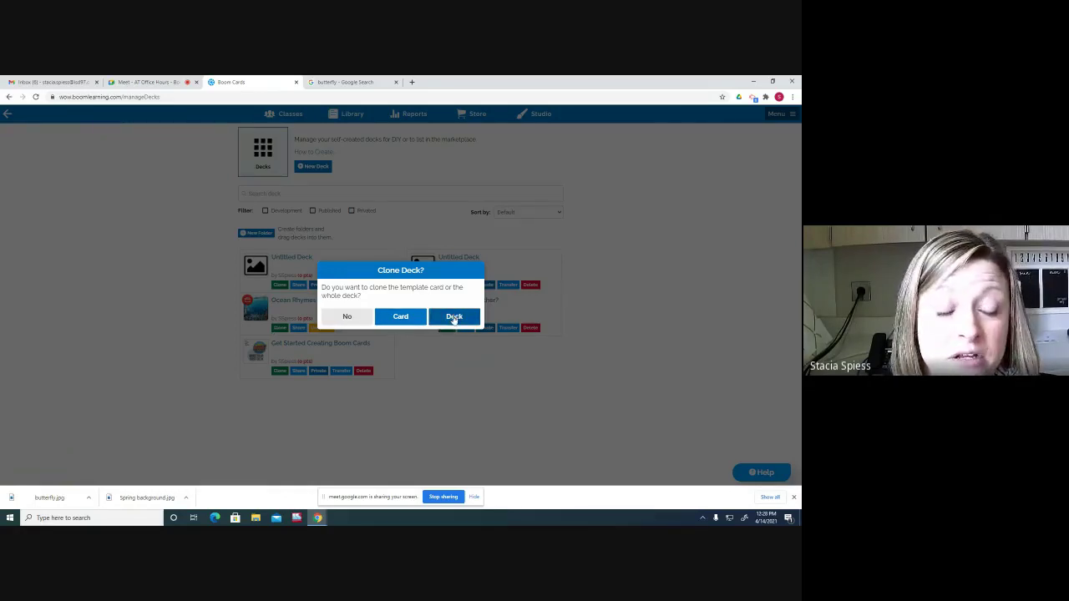
left_click(454, 317)
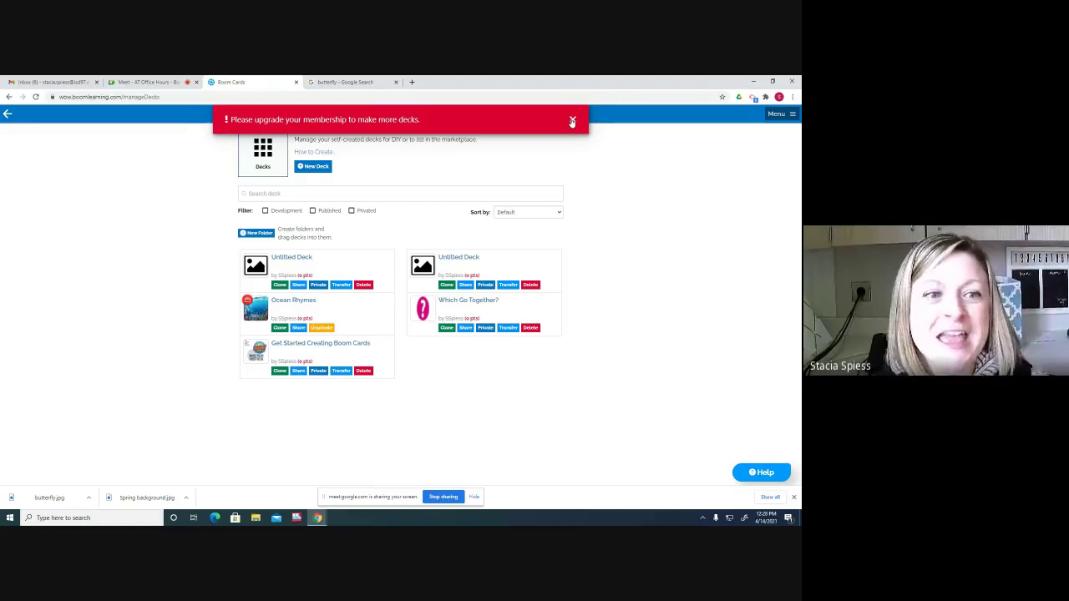
left_click(572, 122)
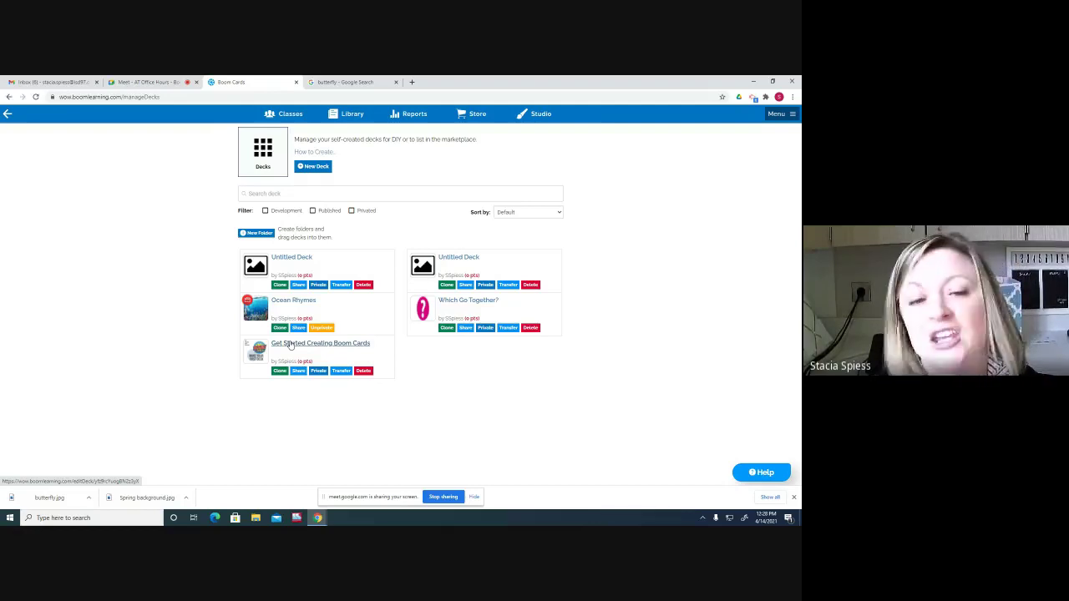
Step: Open the spring-themed untitled deck and add a blank card at its start
left_click(293, 261)
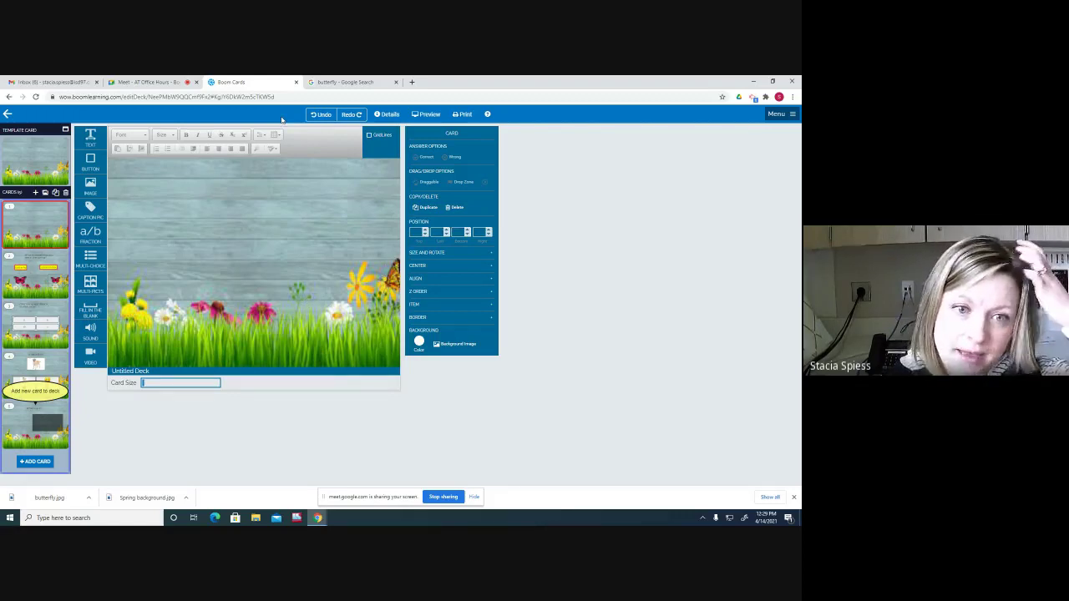
Step: Switch to Google Slides from the Gmail inbox and open the "Reticulated Glass Frog -R" presentation
left_click(51, 83)
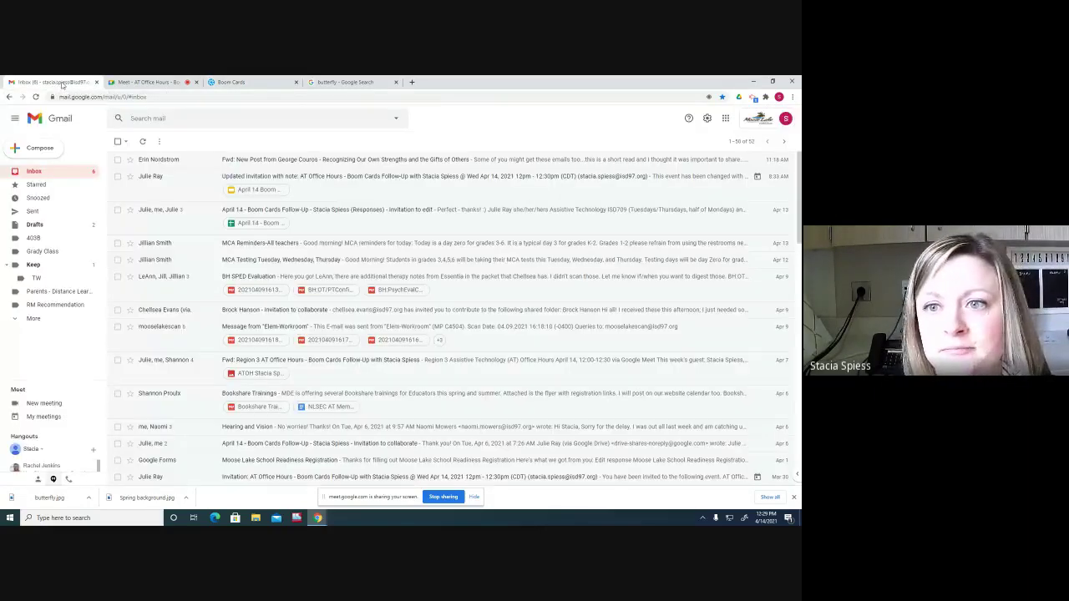
left_click(725, 118)
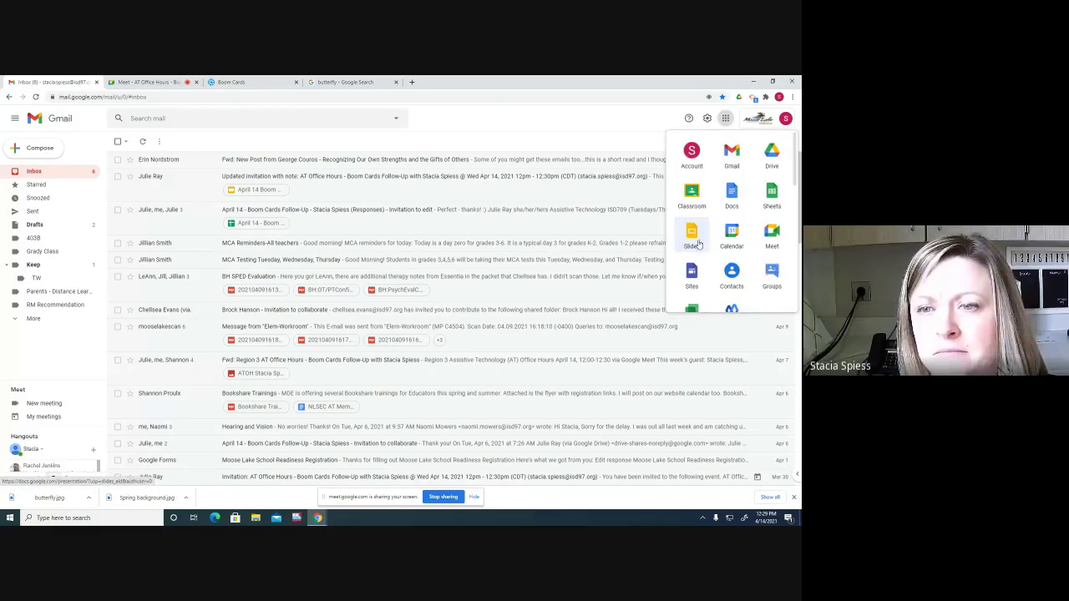
left_click(693, 237)
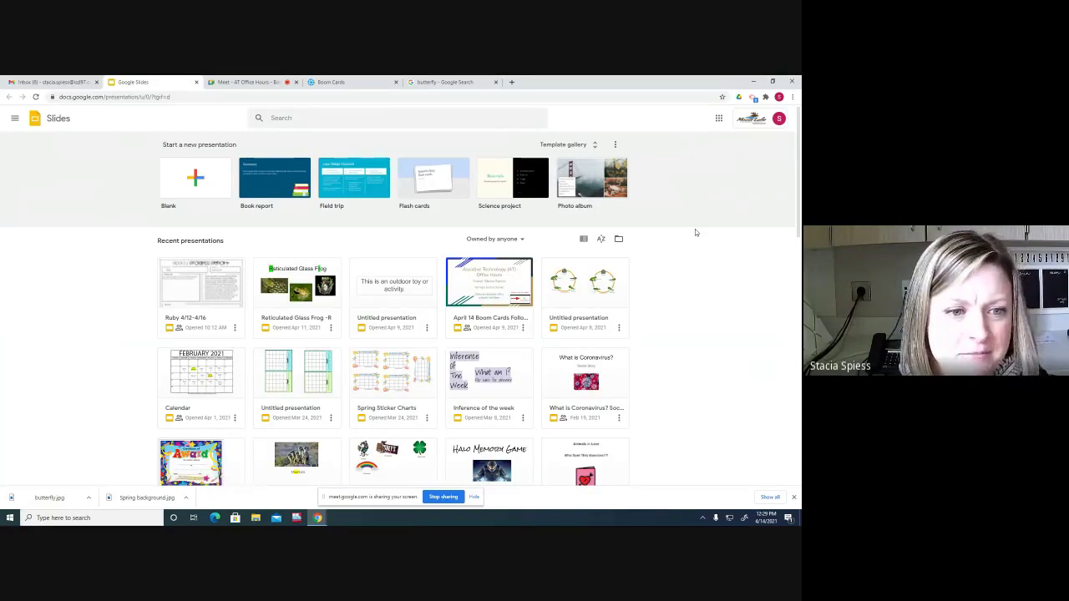
left_click(289, 296)
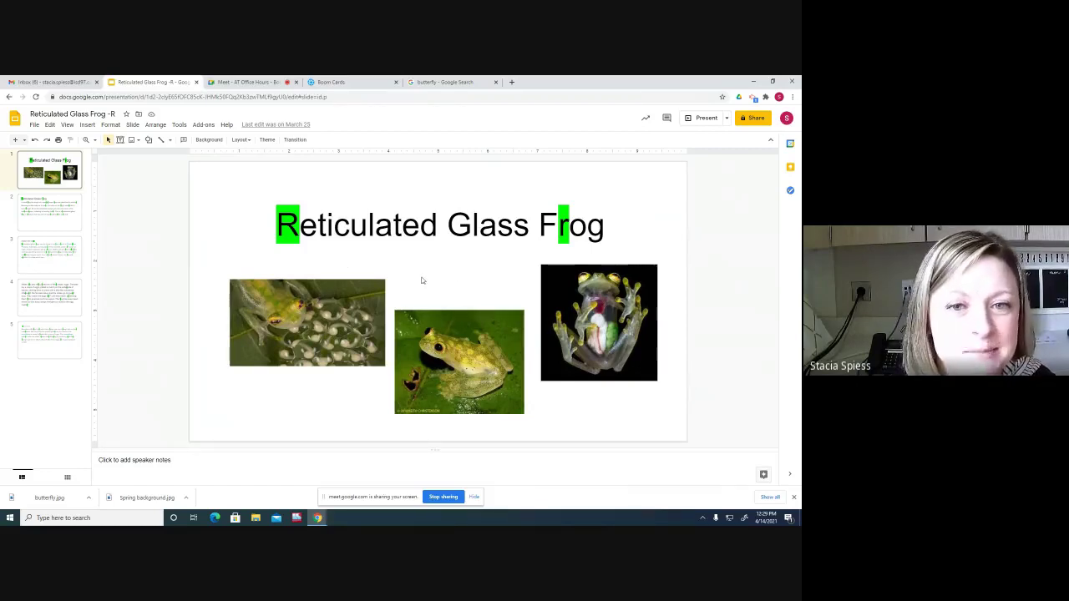
Step: Download the presentation's title slide as a JPEG image
left_click(35, 125)
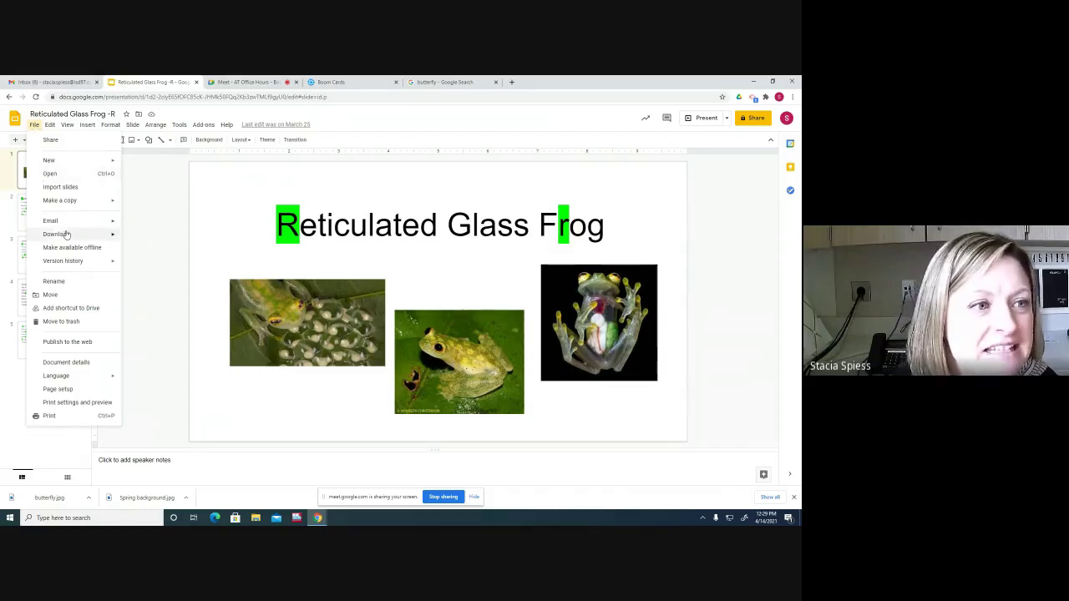
mouse_move(71, 234)
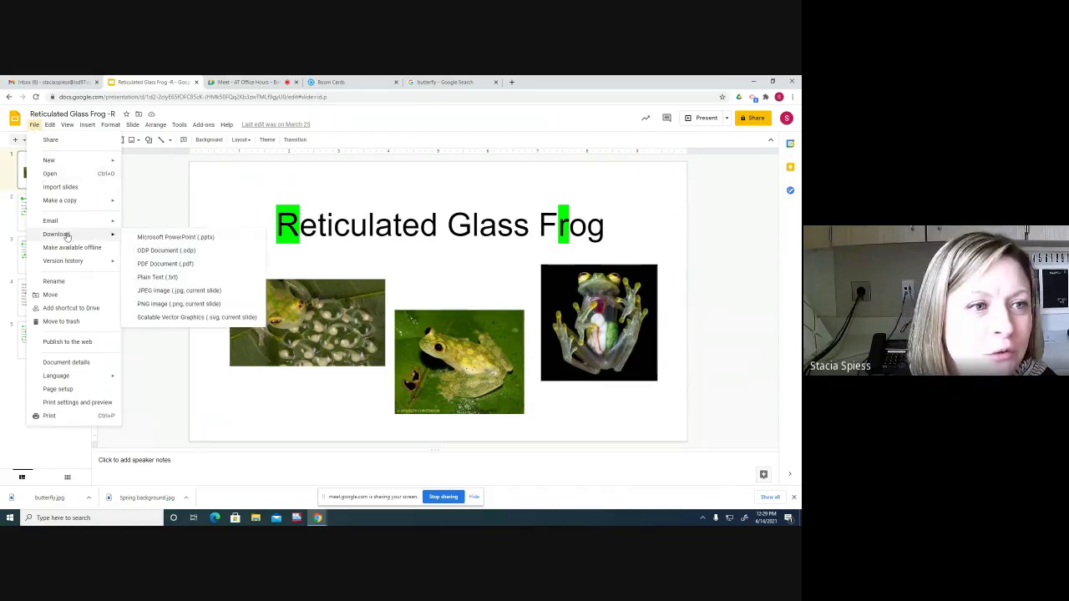
left_click(166, 291)
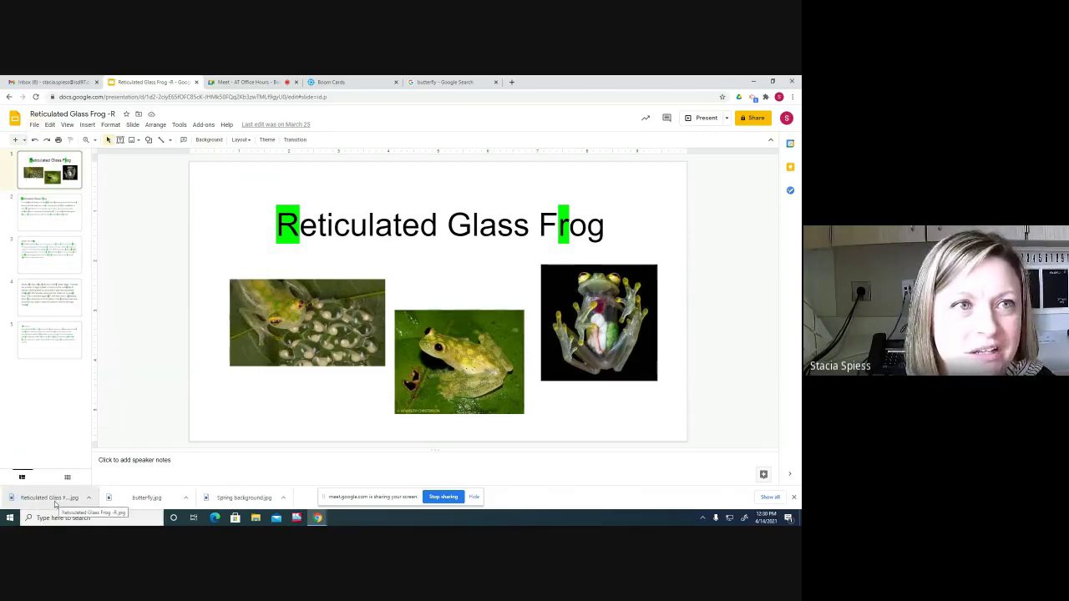
Step: Switch back to Boom Cards, upload "Reticulated Glass Frog -R" from Downloads, and set it as the blank first card's background image
left_click(343, 84)
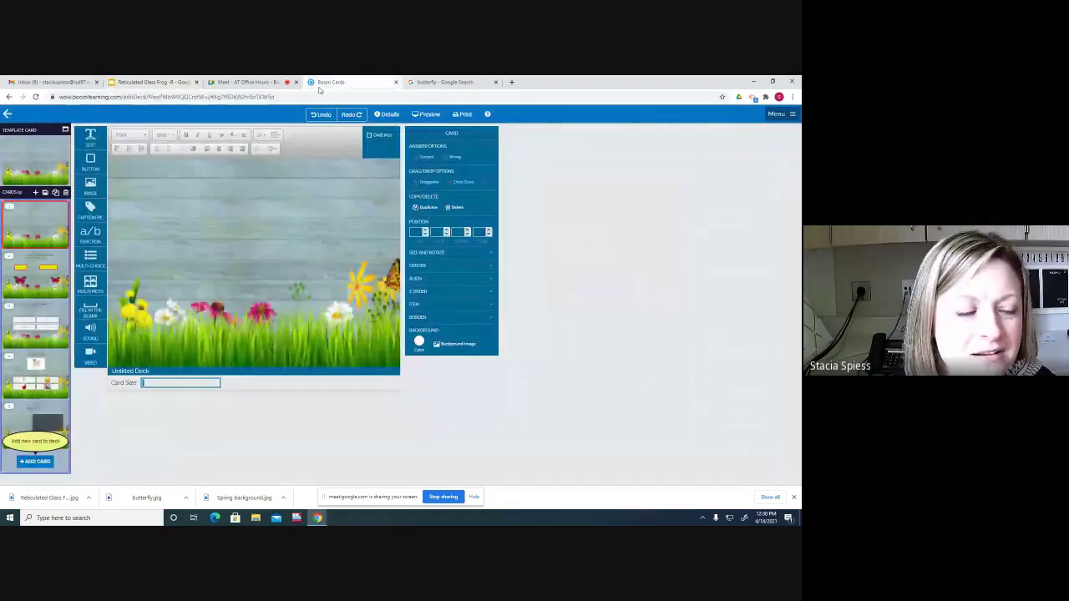
left_click(458, 344)
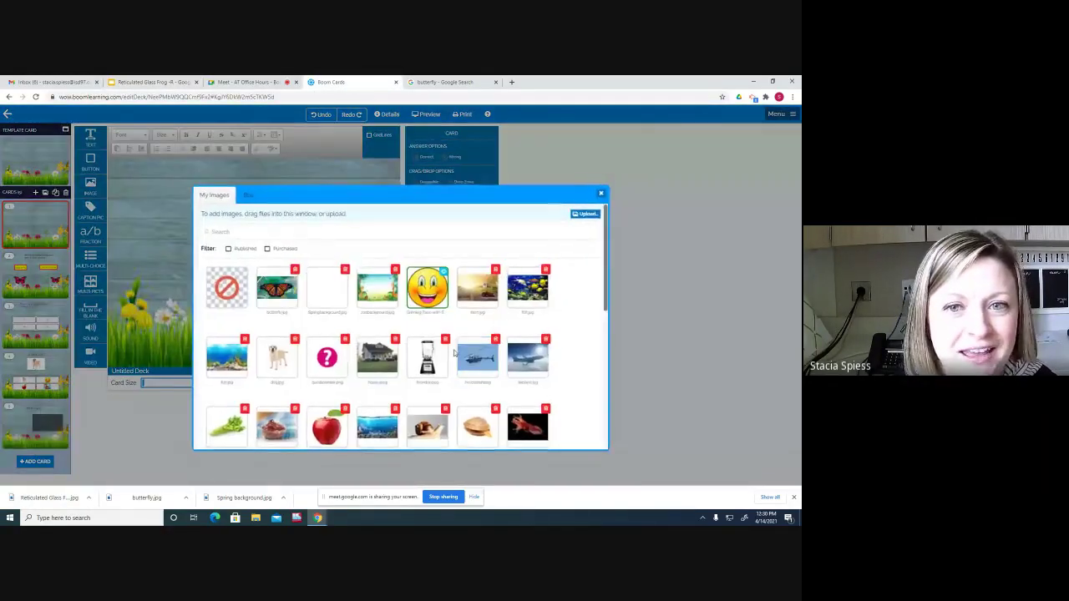
left_click(588, 215)
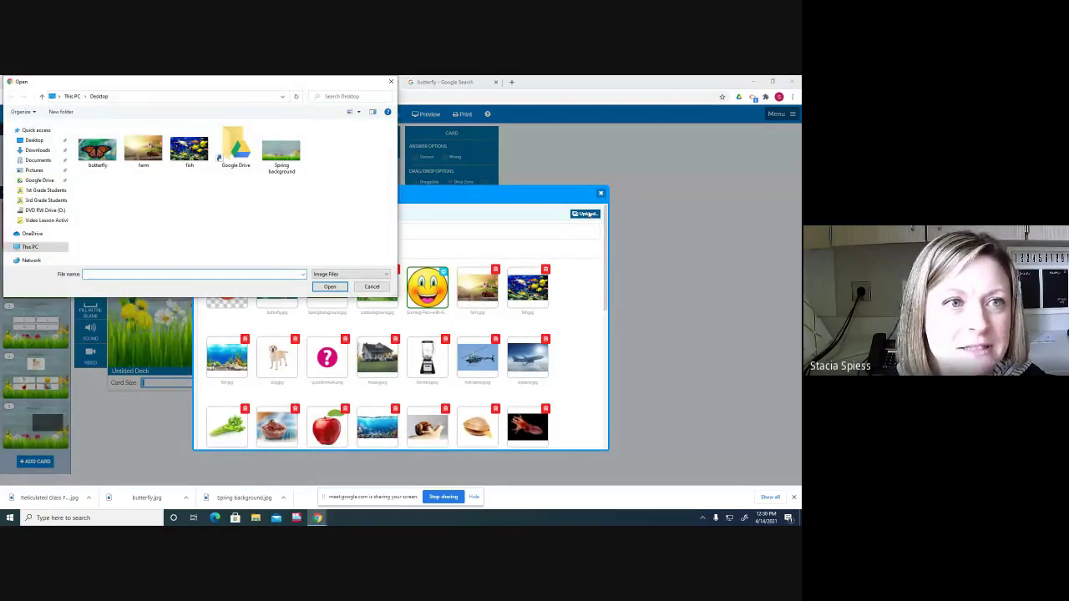
left_click(36, 151)
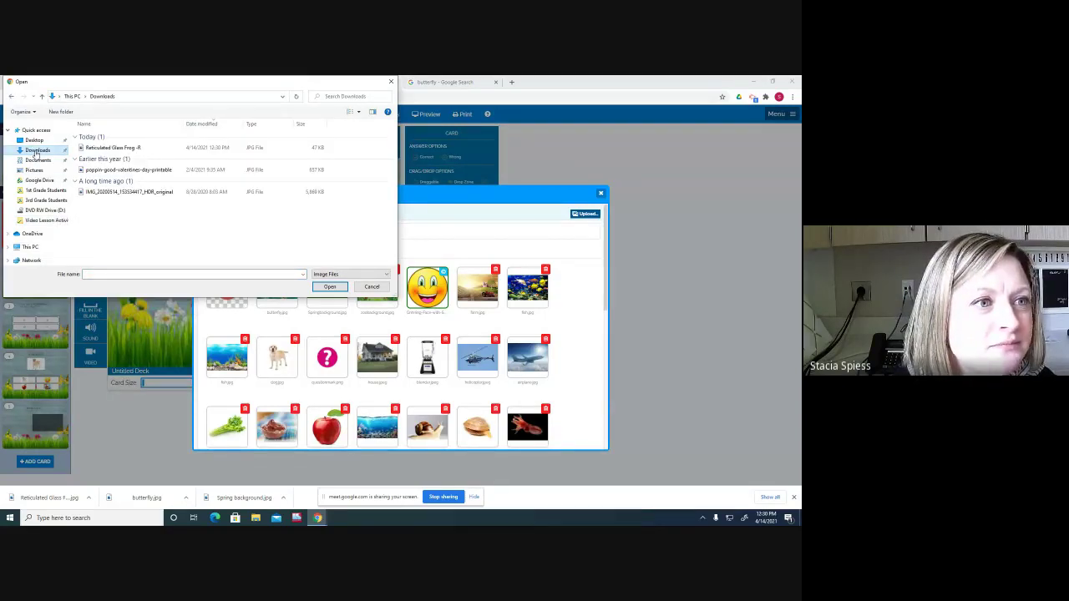
left_click(103, 150)
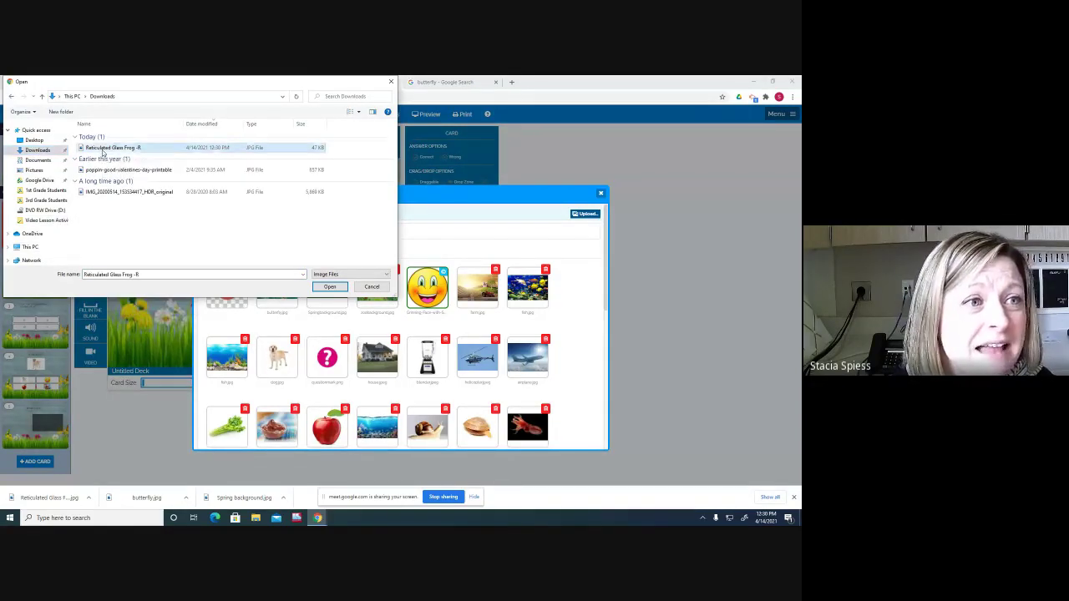
left_click(329, 286)
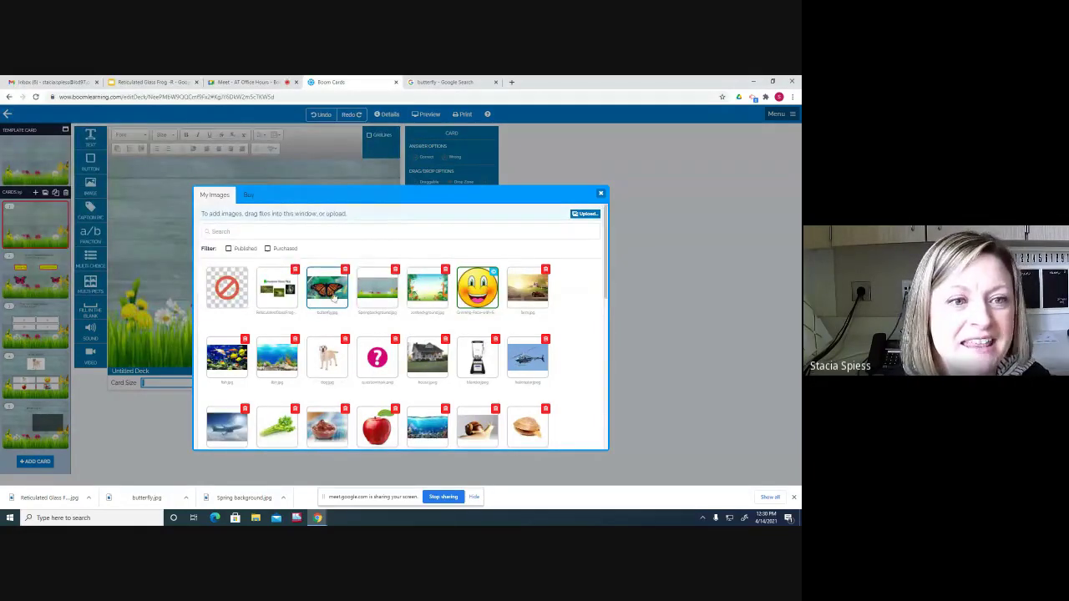
left_click(286, 296)
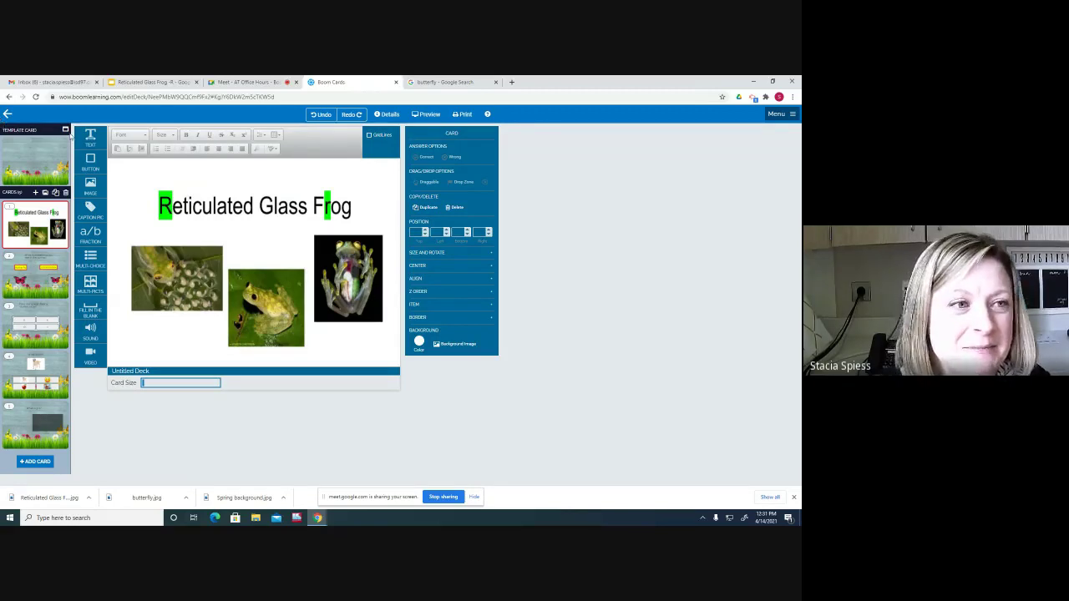
Step: Preview the Reticulated Glass Frog card, quit the preview, and return to the deck list
left_click(424, 115)
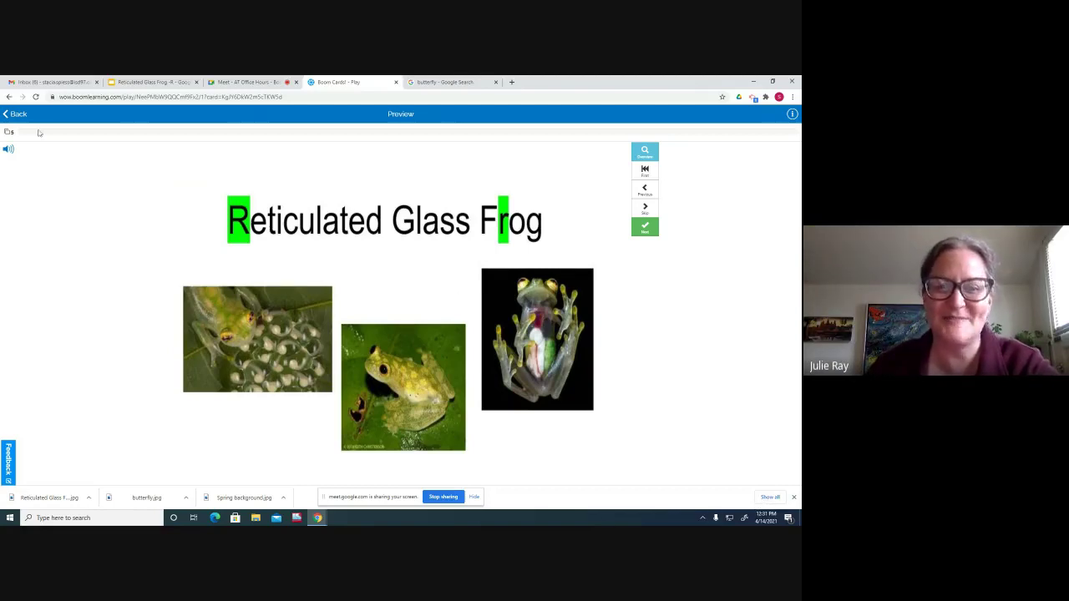
left_click(17, 113)
left_click(447, 305)
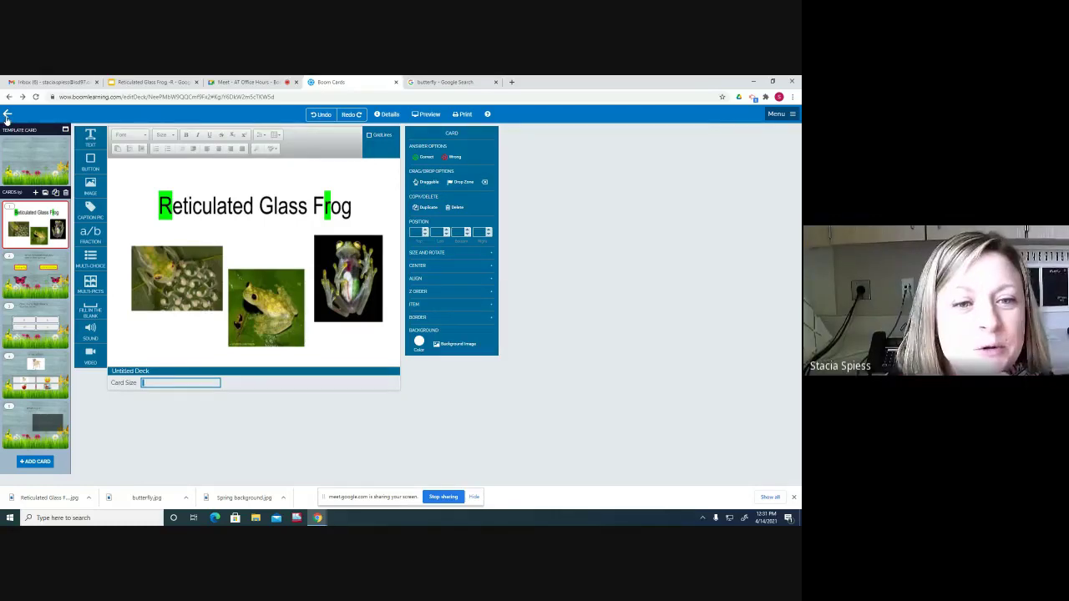
left_click(7, 115)
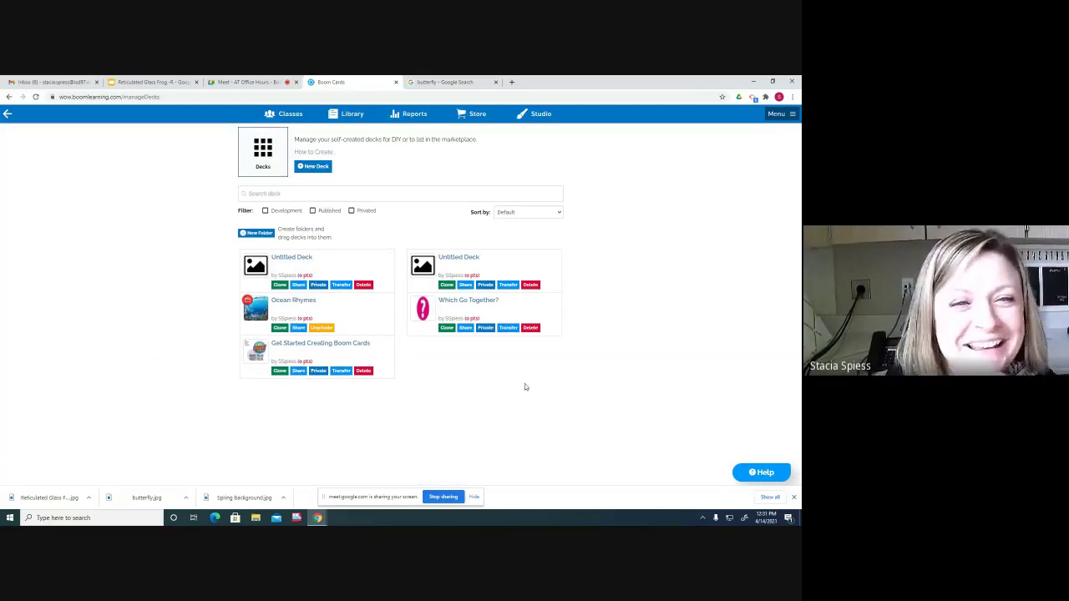